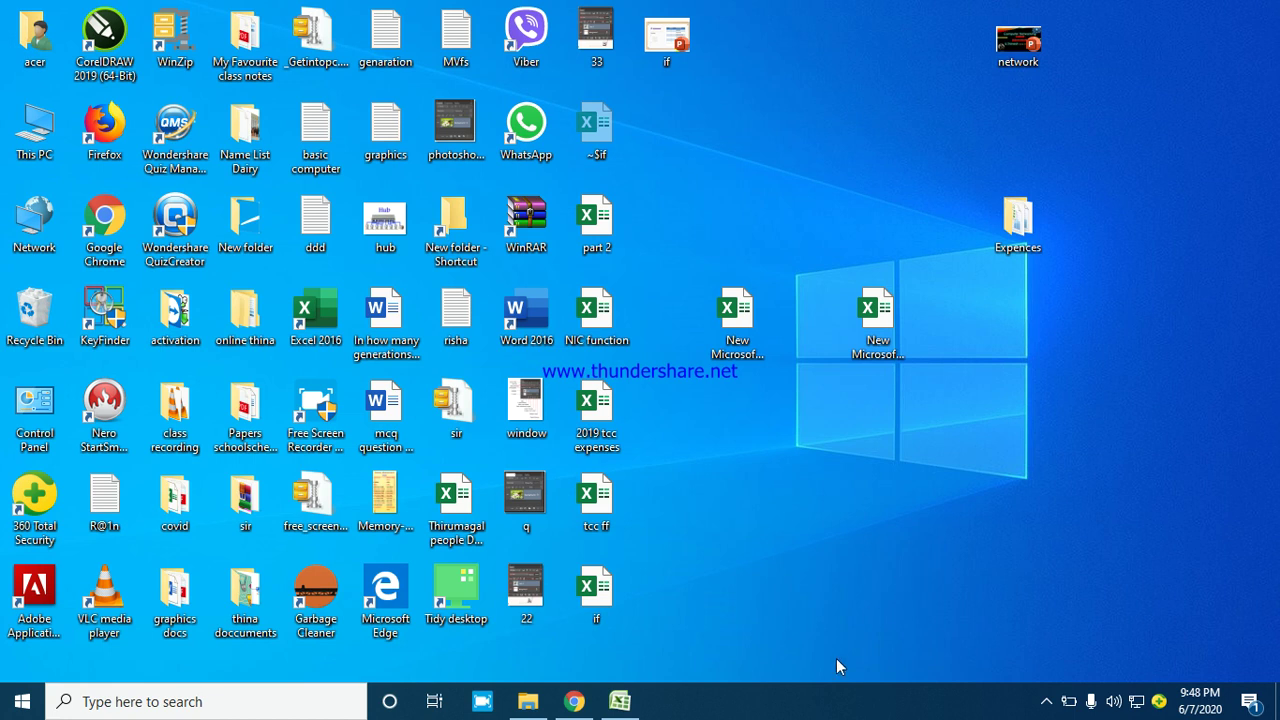
Step: Restore the Assignment2 marks workbook from the taskbar
{"action": "mouse_move", "coordinate": [512, 692]}
{"action": "left_click", "coordinate": [620, 701]}
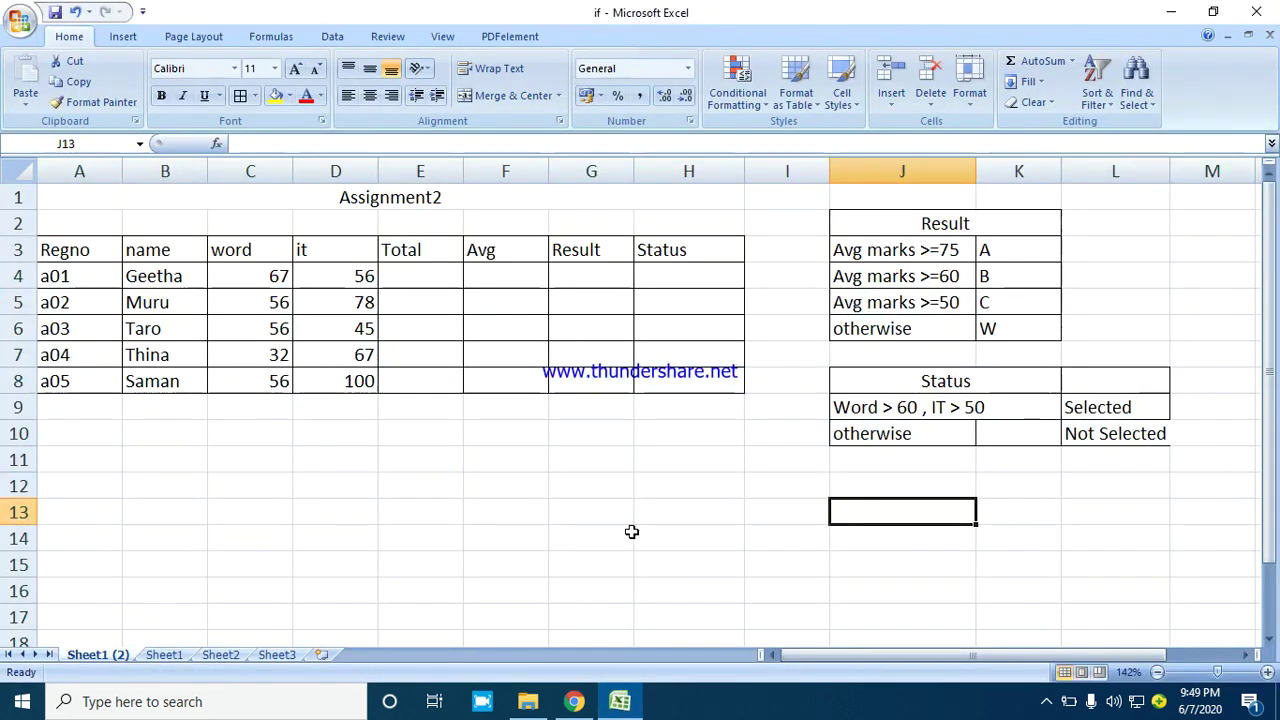
{"action": "left_click", "coordinate": [537, 357]}
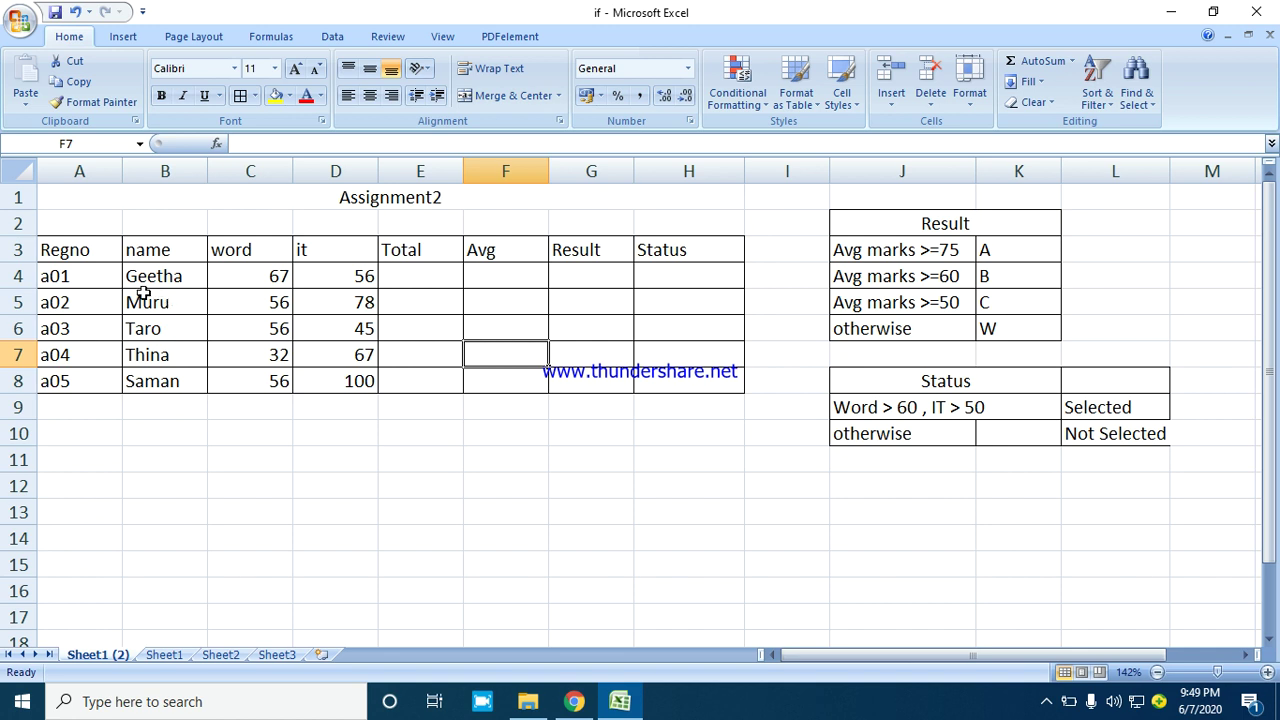
Step: Highlight the marks table A3:D8, the Total–Status headers and the Total column, ending on E4
{"action": "left_click_drag", "start_coordinate": [93, 252], "coordinate": [372, 387]}
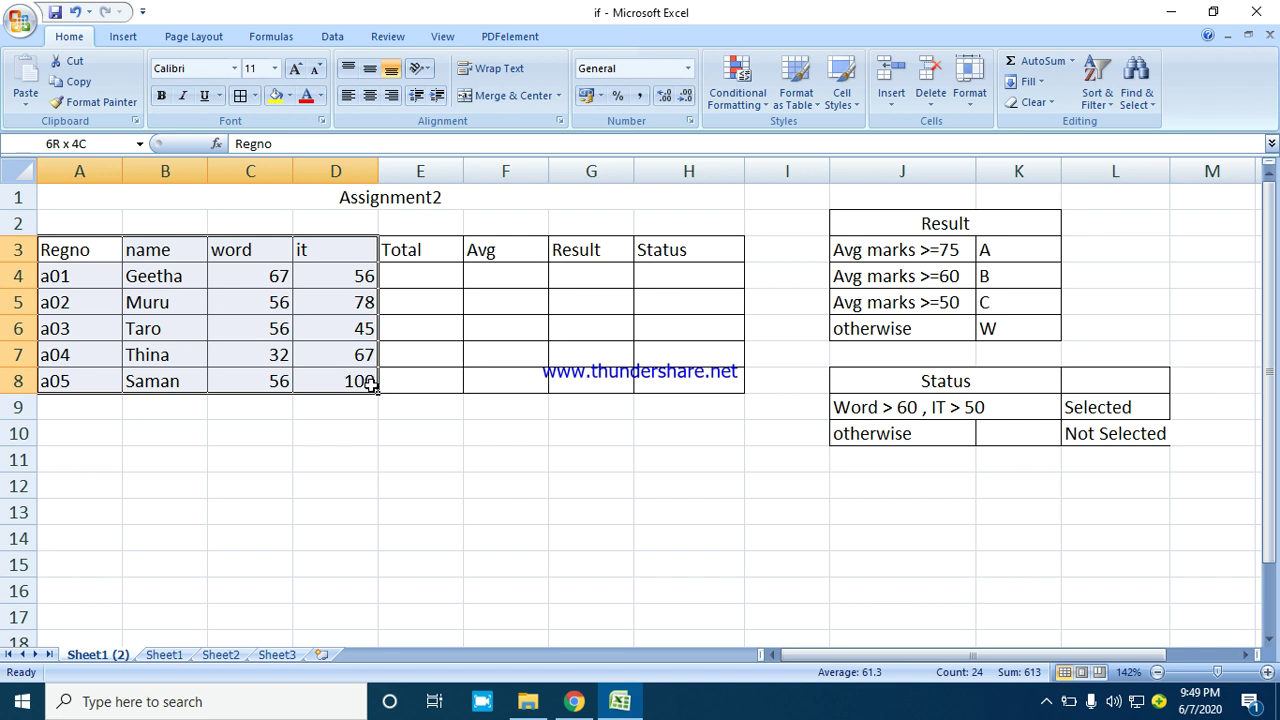
{"action": "left_click_drag", "start_coordinate": [372, 387], "coordinate": [370, 385]}
{"action": "left_click", "coordinate": [494, 430]}
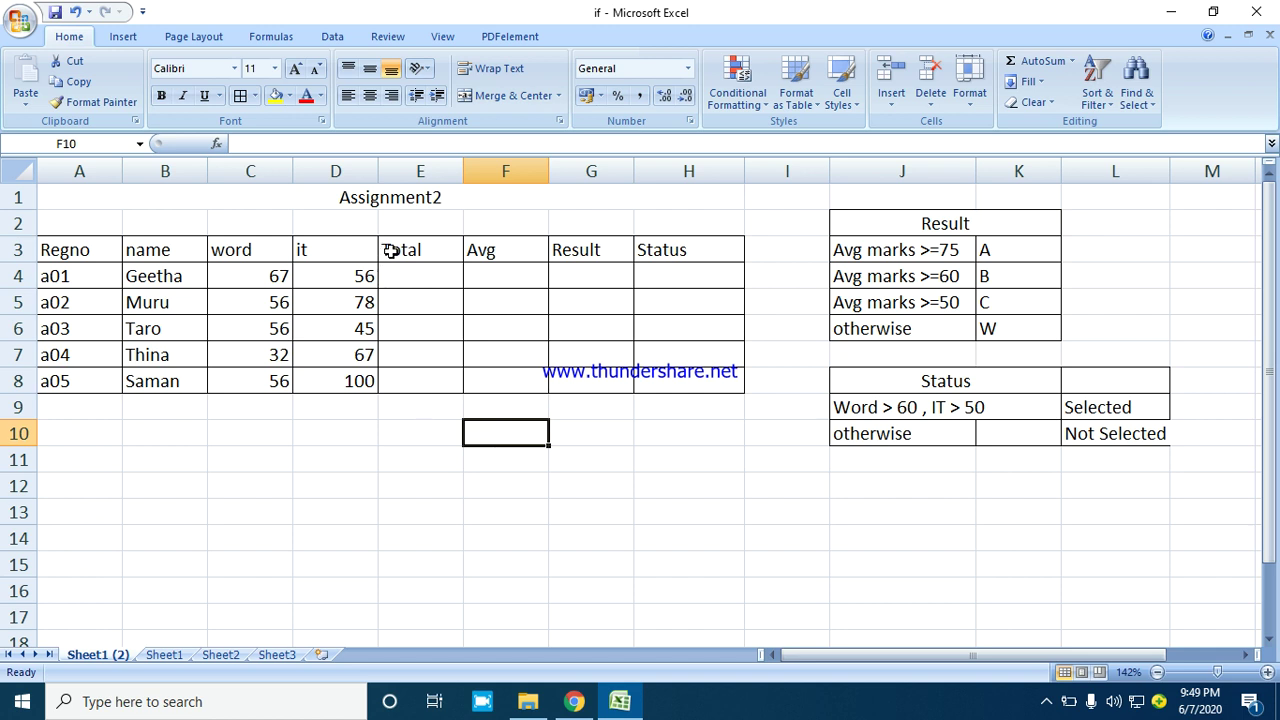
{"action": "left_click_drag", "start_coordinate": [390, 251], "coordinate": [668, 249]}
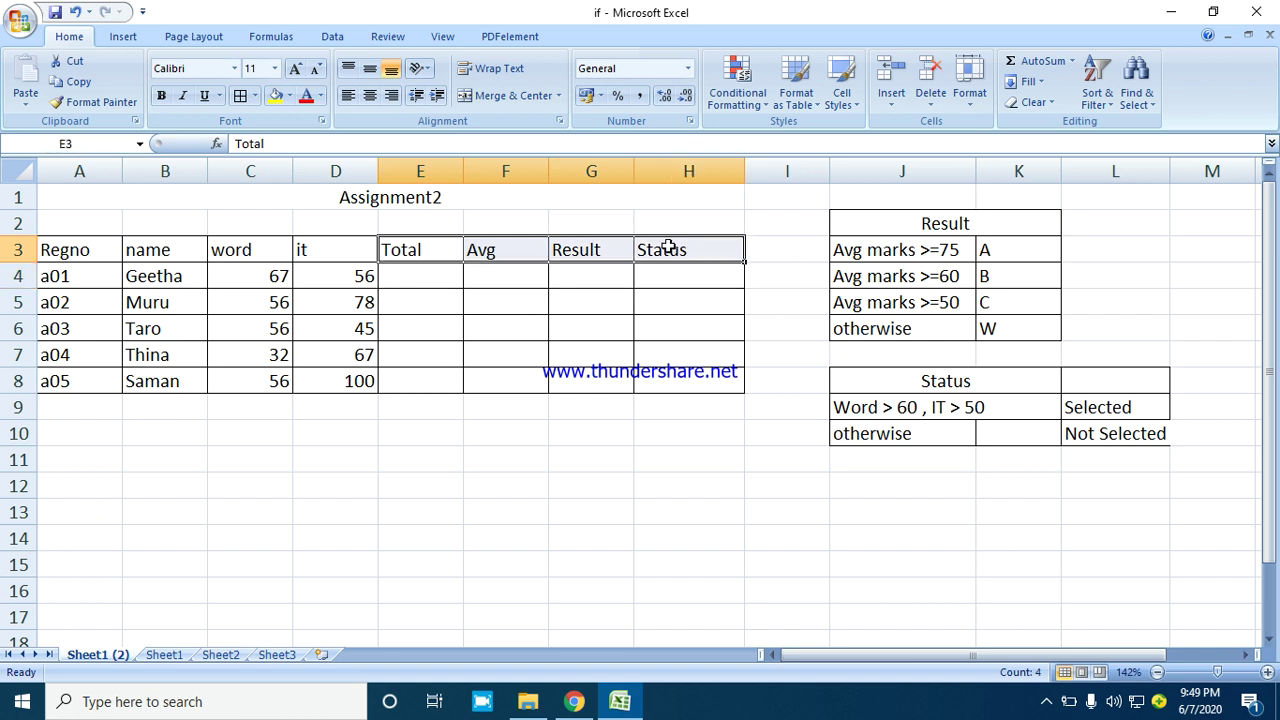
{"action": "left_click", "coordinate": [418, 281]}
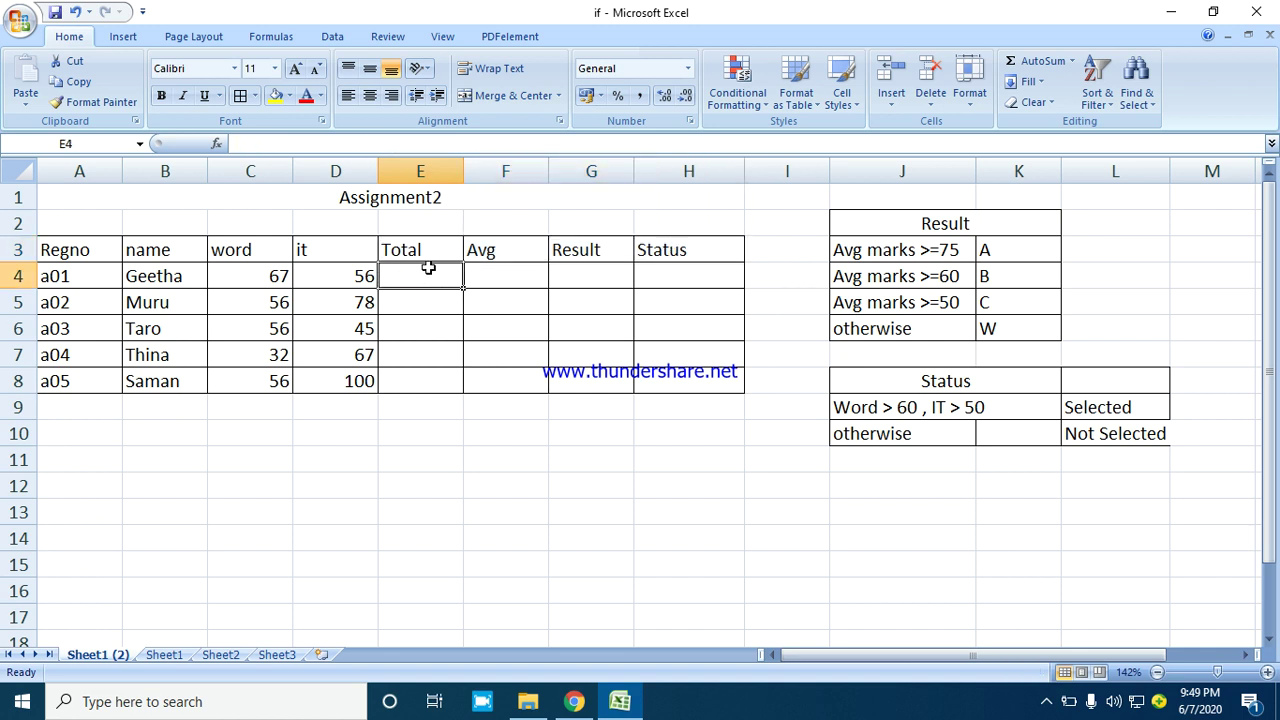
{"action": "mouse_move", "coordinate": [425, 250]}
{"action": "left_mouse_down"}
{"action": "mouse_move", "coordinate": [424, 380]}
{"action": "mouse_move", "coordinate": [436, 245]}
{"action": "left_mouse_up"}
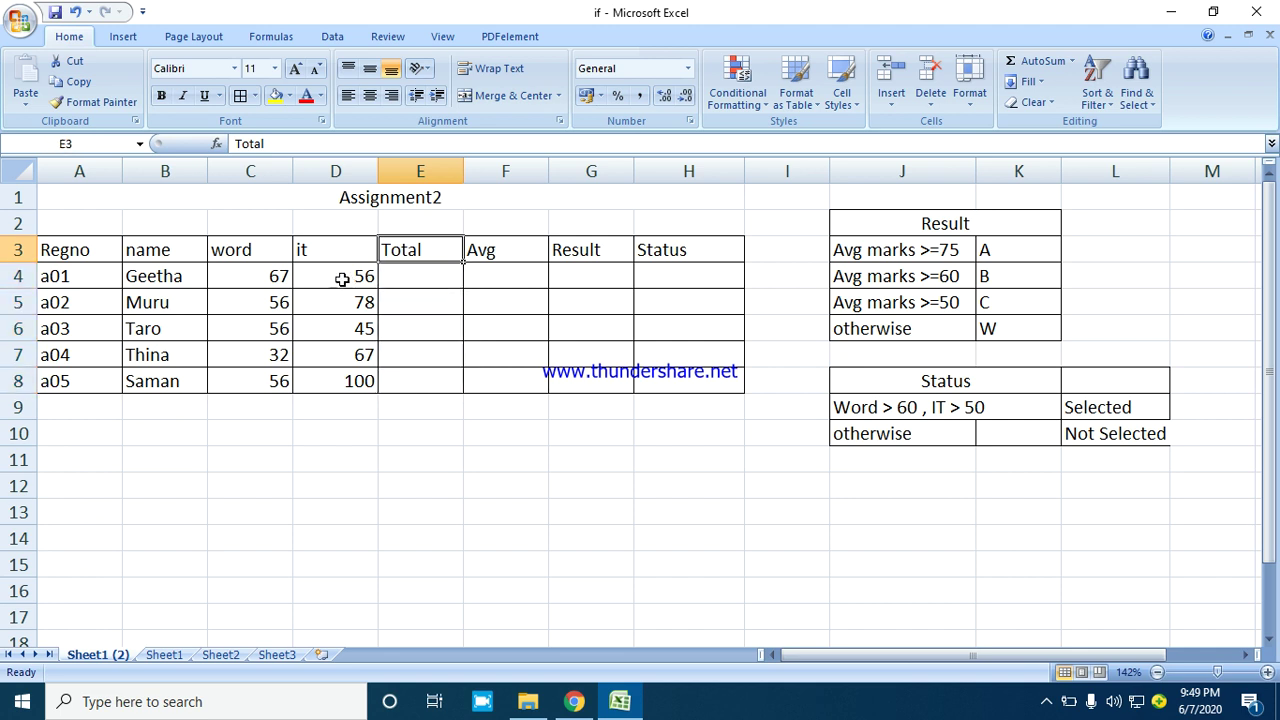
{"action": "left_click_drag", "start_coordinate": [221, 252], "coordinate": [319, 251]}
{"action": "left_click", "coordinate": [417, 272]}
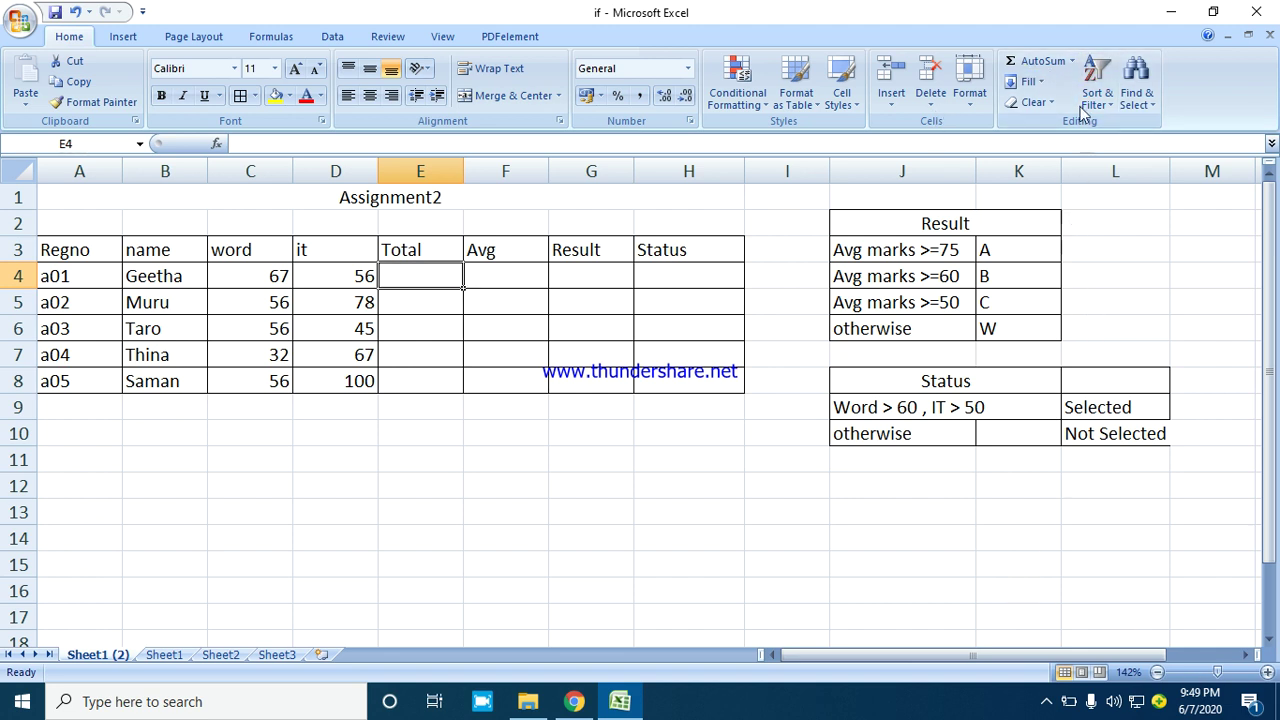
Step: Enter =SUM(C4:D4) in E4 and fill it down to E8, giving totals 123 to 156
{"action": "left_click", "coordinate": [1070, 62]}
{"action": "left_click", "coordinate": [1048, 84]}
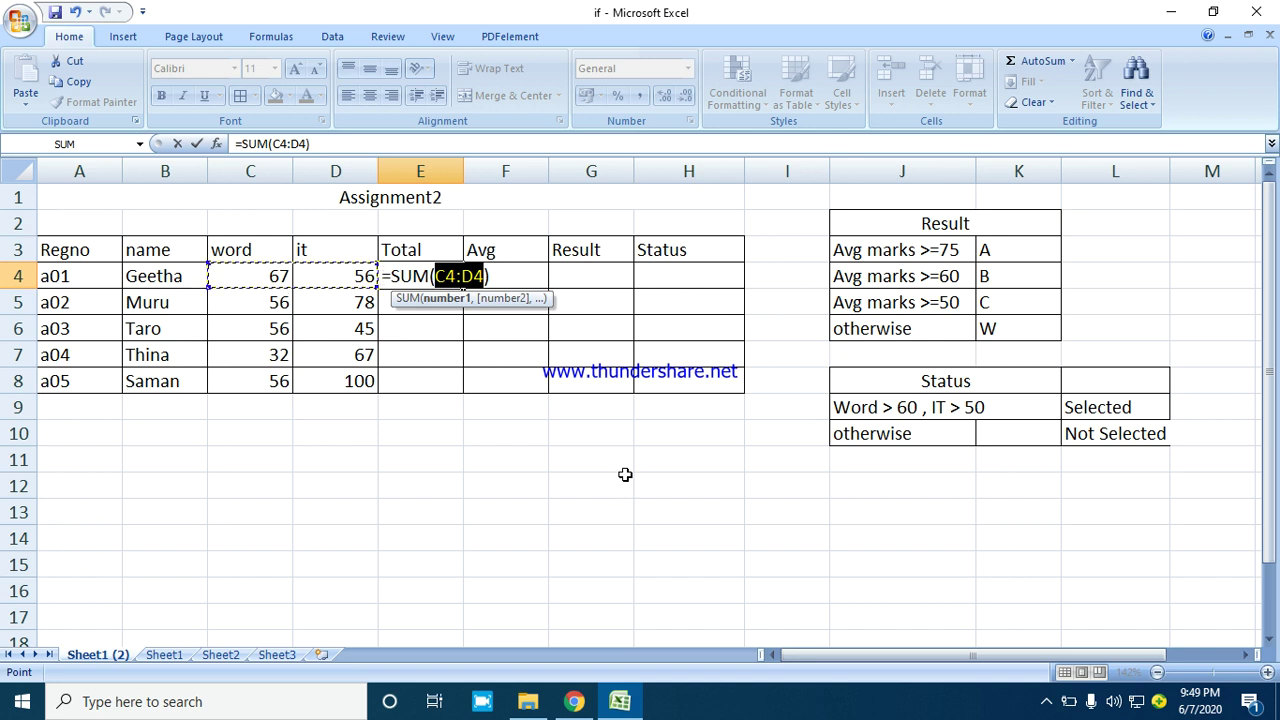
{"action": "key", "text": "BackSpace"}
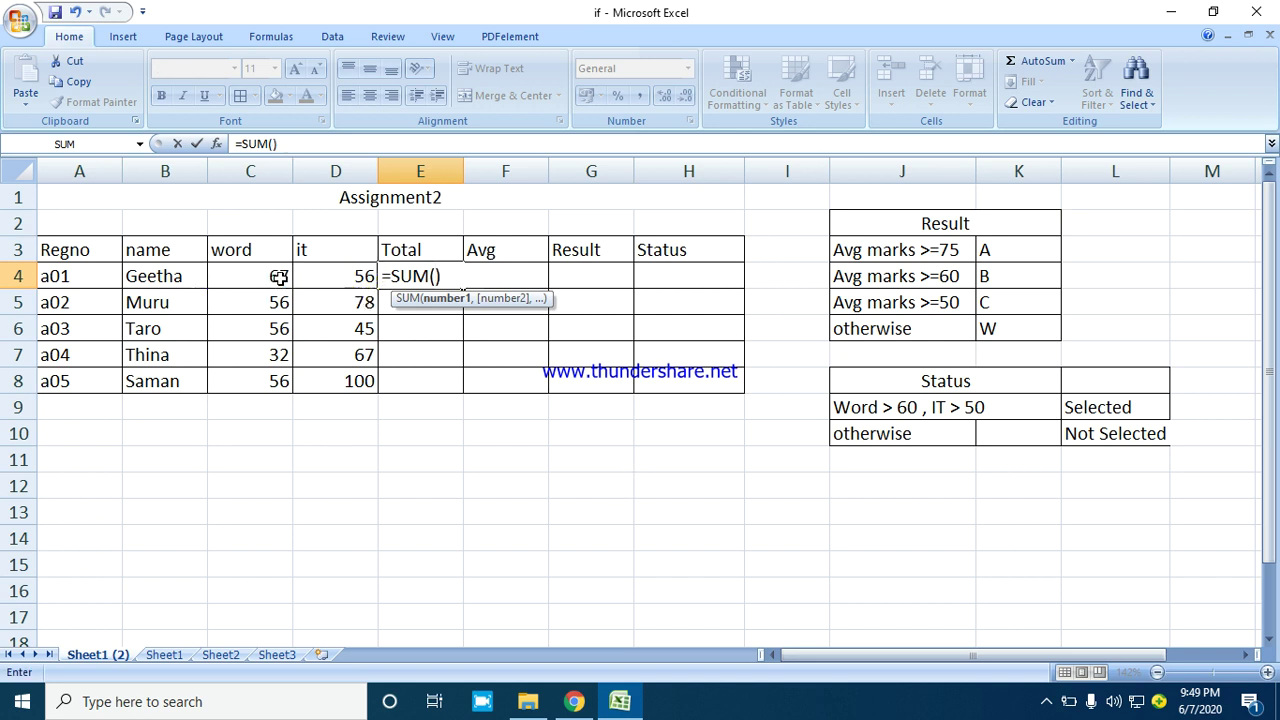
{"action": "left_click_drag", "start_coordinate": [278, 276], "coordinate": [329, 280]}
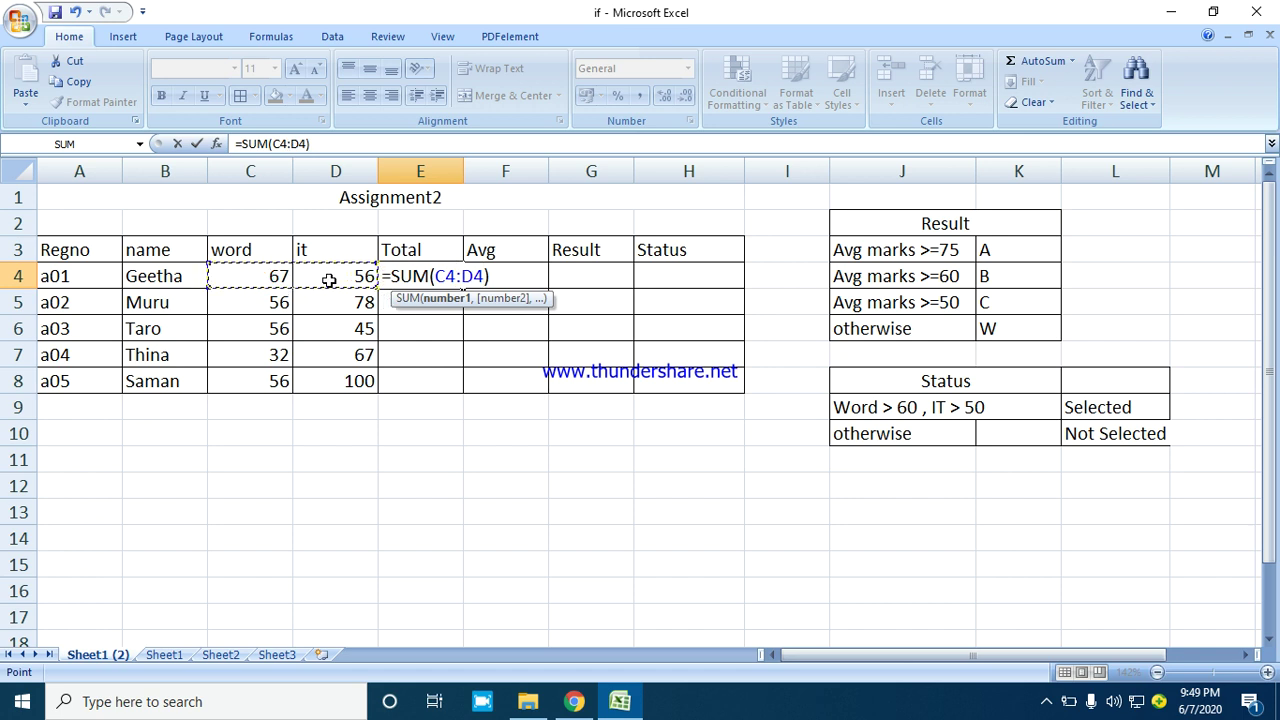
{"action": "key", "text": "Return"}
{"action": "left_click", "coordinate": [414, 276]}
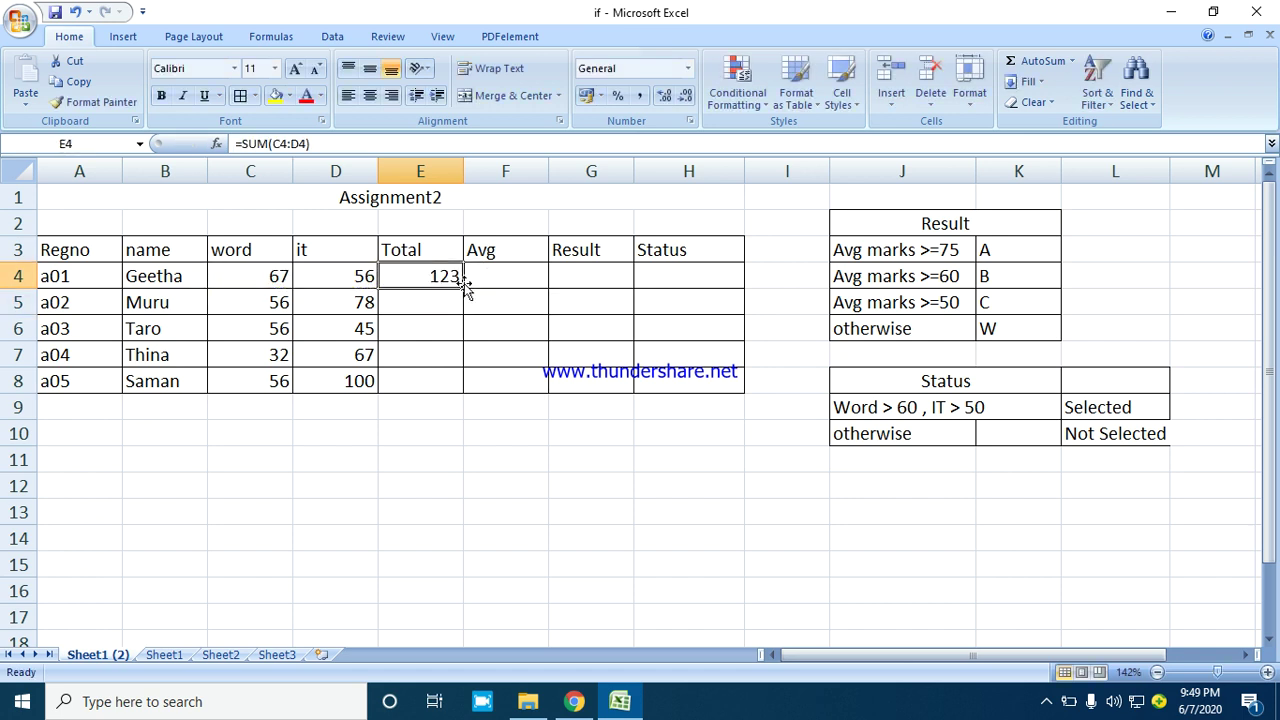
{"action": "left_click_drag", "start_coordinate": [465, 285], "coordinate": [456, 383]}
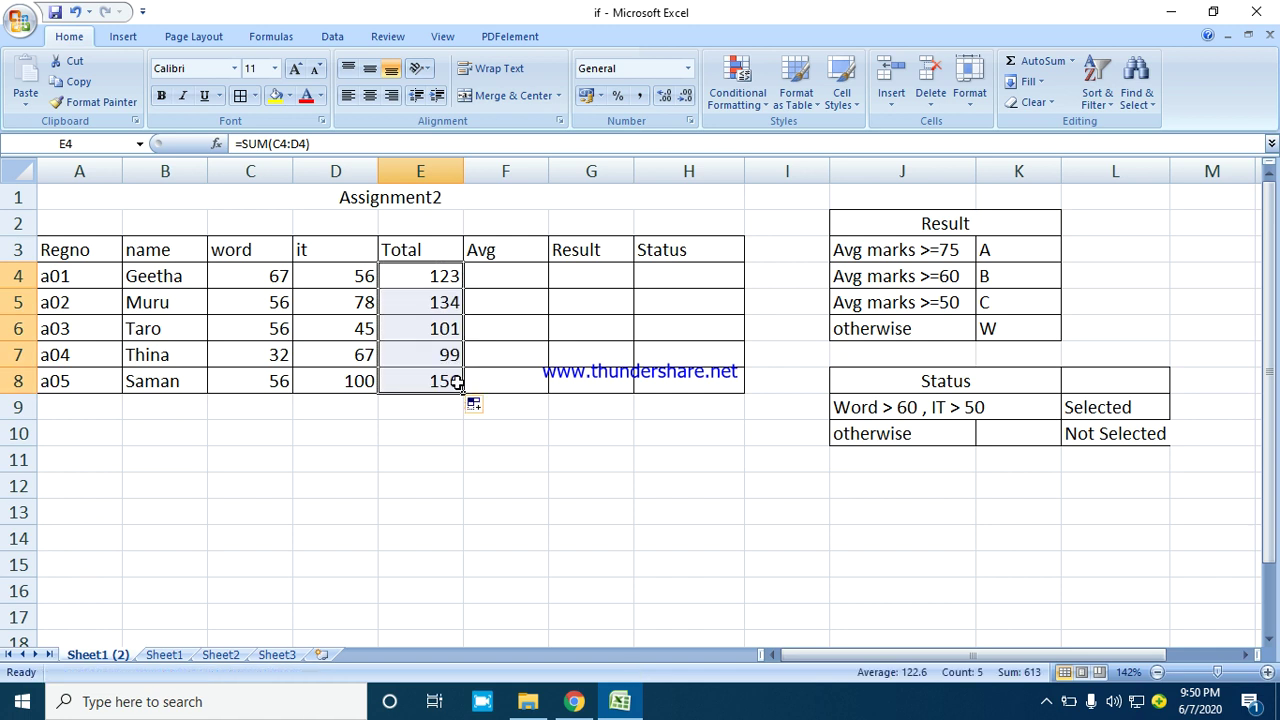
Step: Enter =AVERAGE(C4:D4) in F4 in Comma Style and fill it down to F8
{"action": "left_click", "coordinate": [509, 278]}
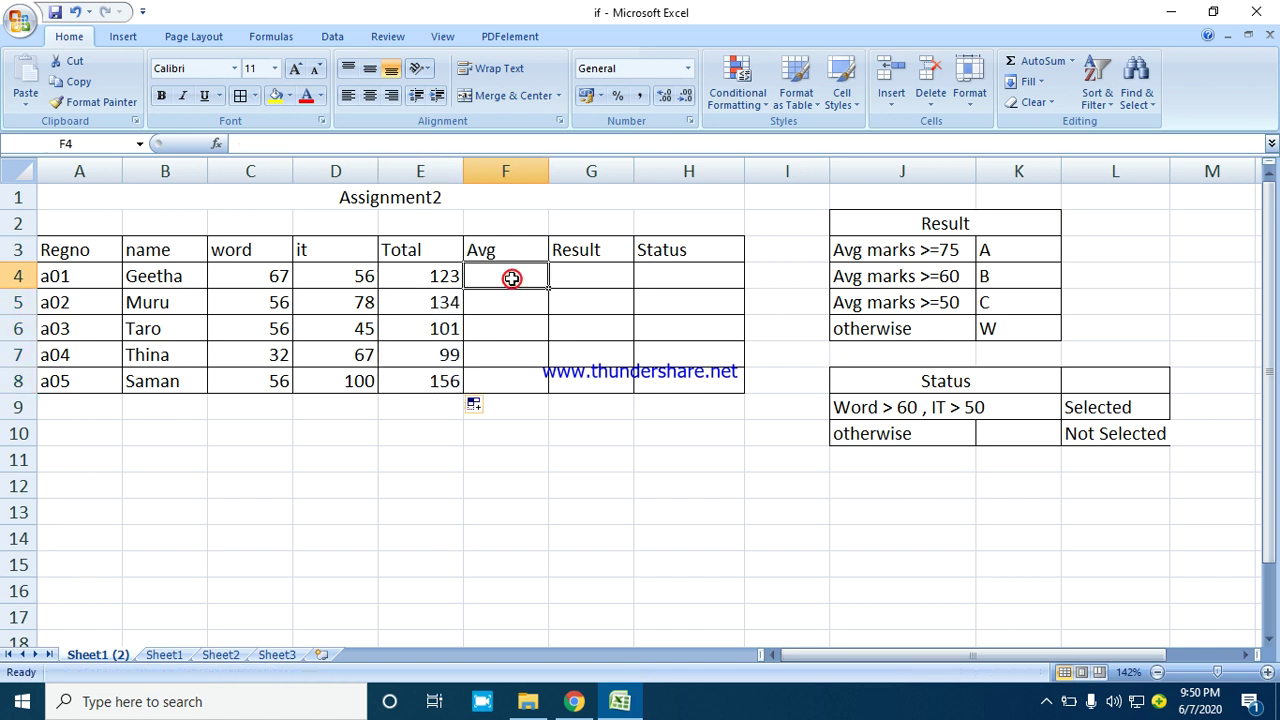
{"action": "left_click", "coordinate": [1072, 61]}
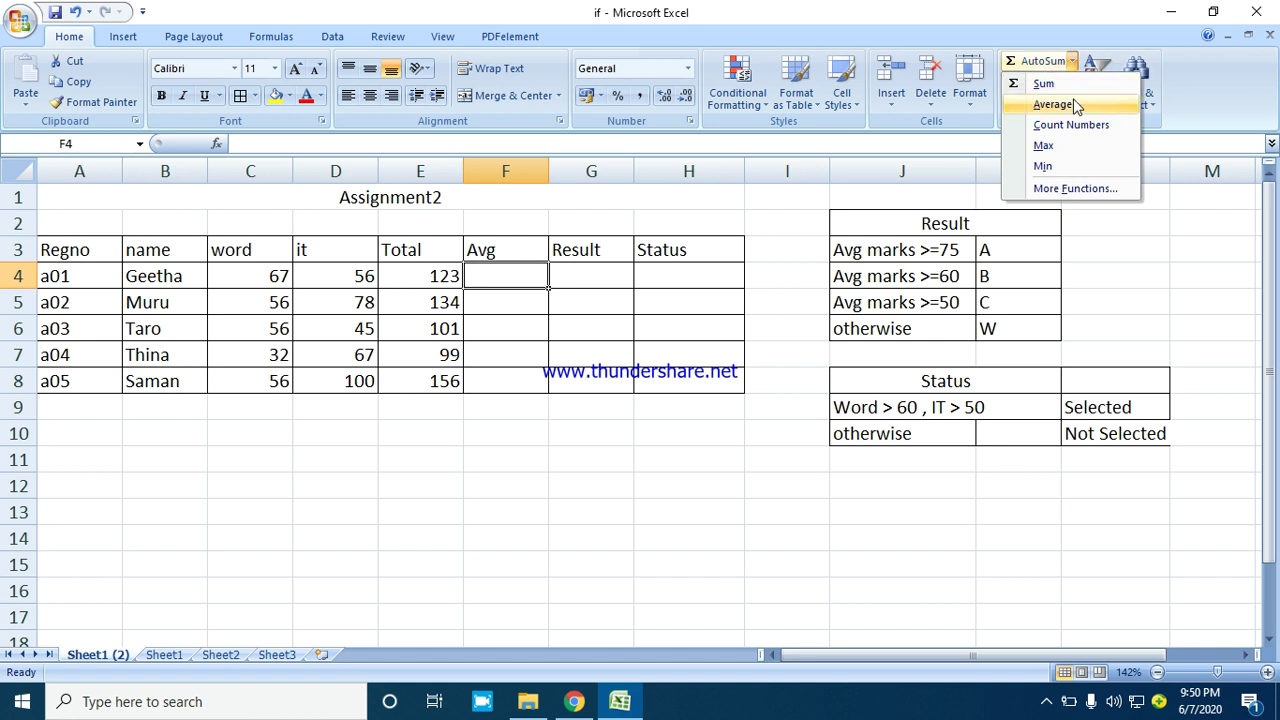
{"action": "left_click", "coordinate": [1074, 104]}
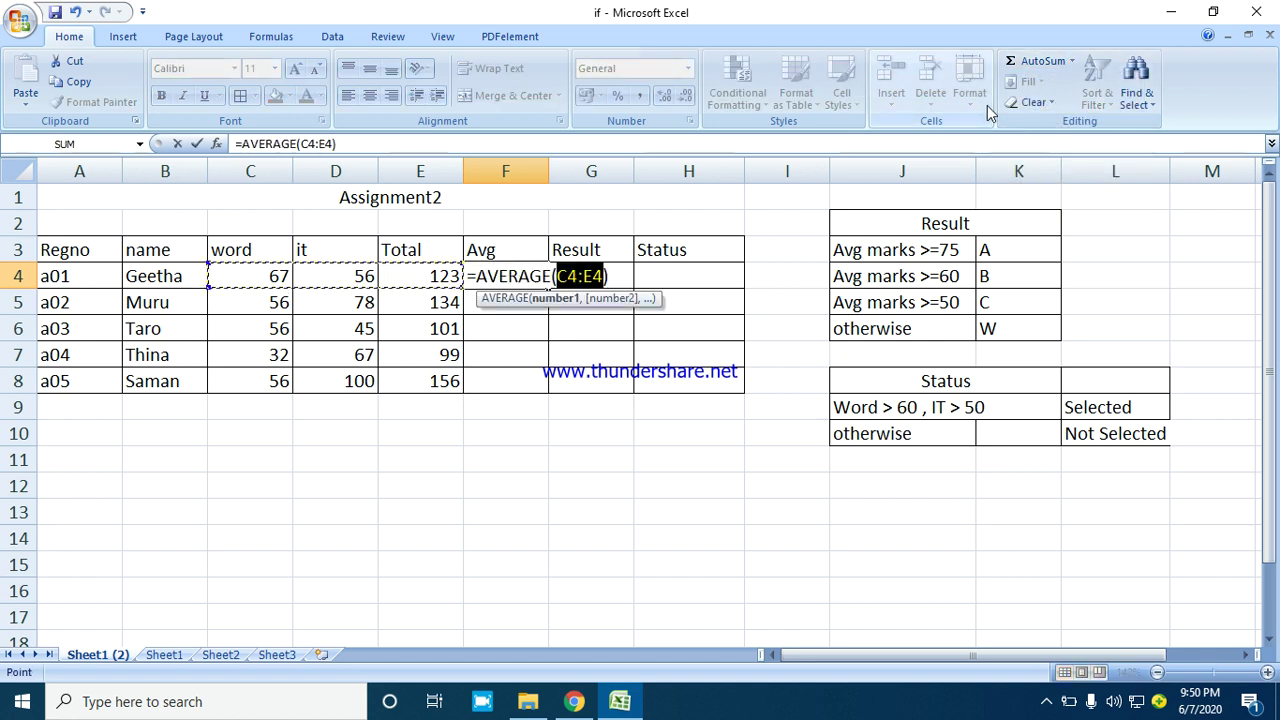
{"action": "key", "text": "BackSpace"}
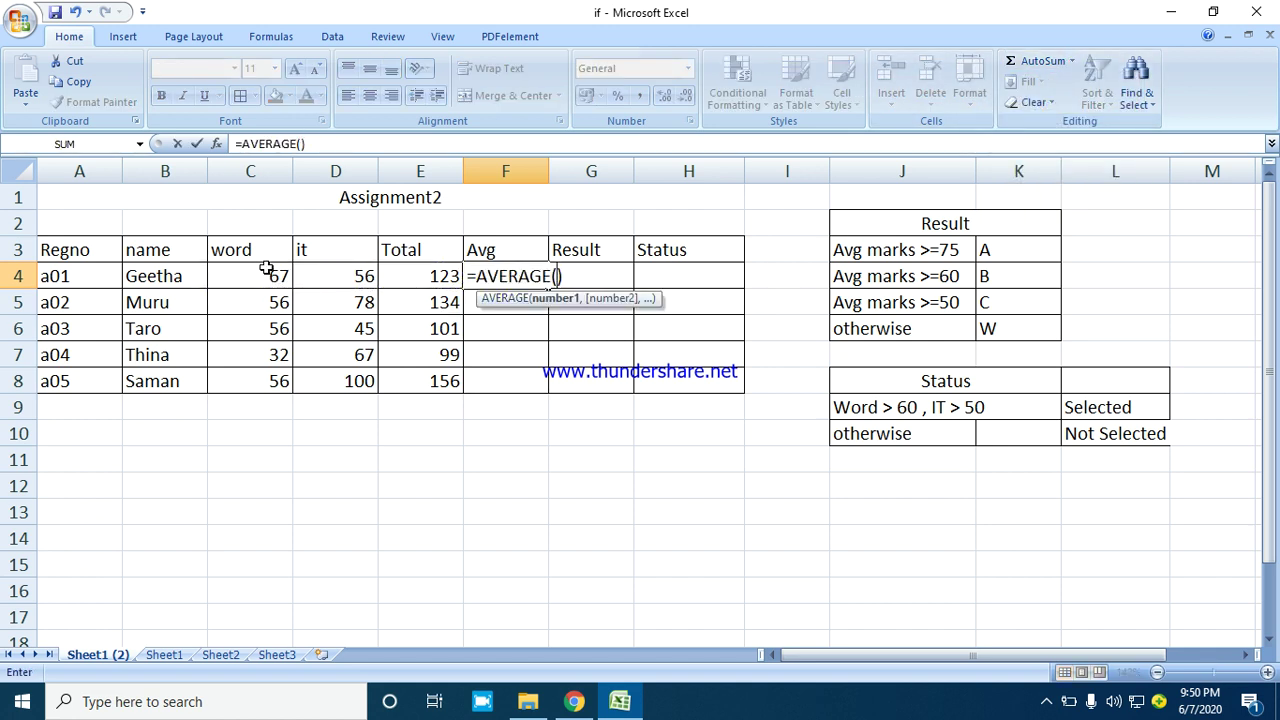
{"action": "left_click_drag", "start_coordinate": [266, 270], "coordinate": [310, 278]}
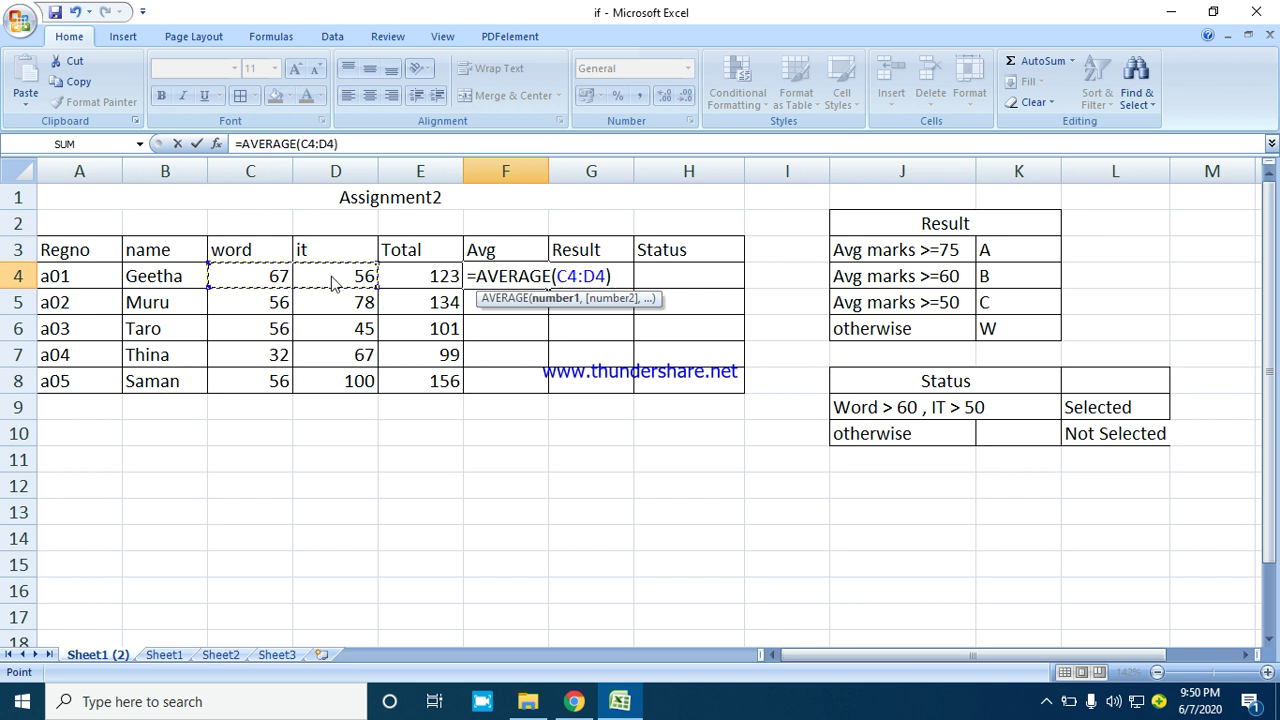
{"action": "key", "text": "Return"}
{"action": "left_click", "coordinate": [515, 277]}
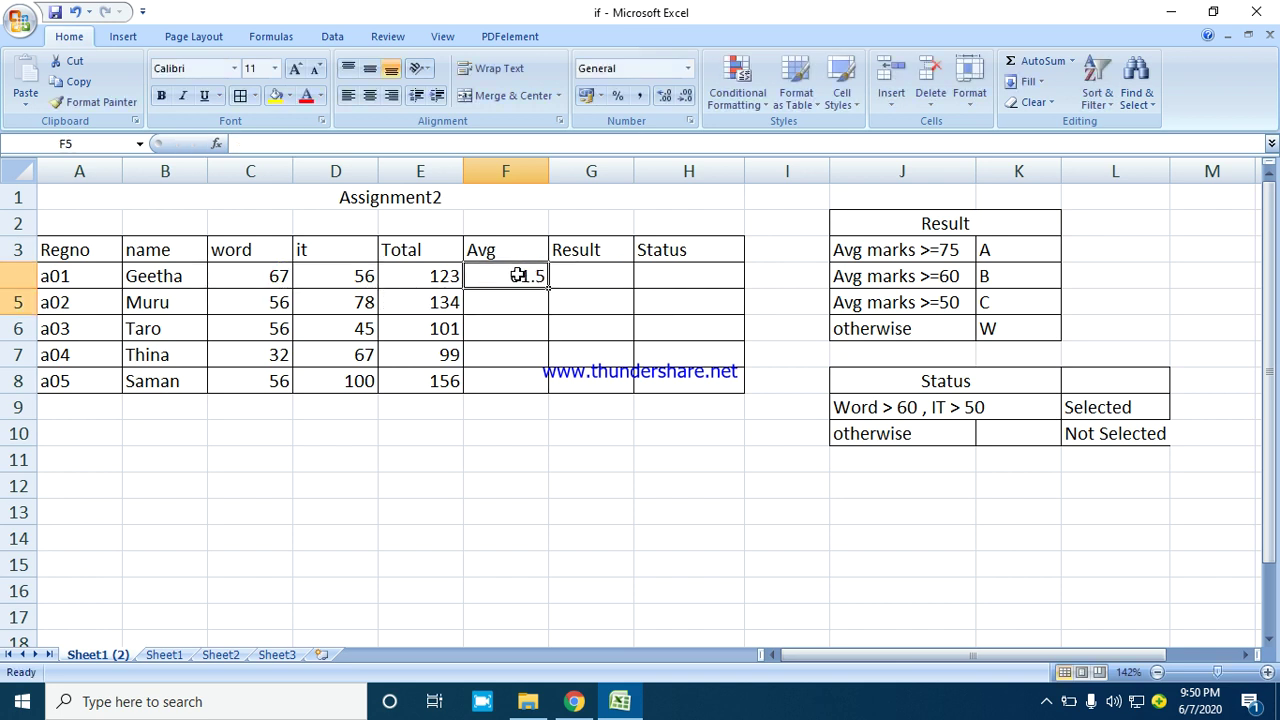
{"action": "left_click", "coordinate": [640, 97]}
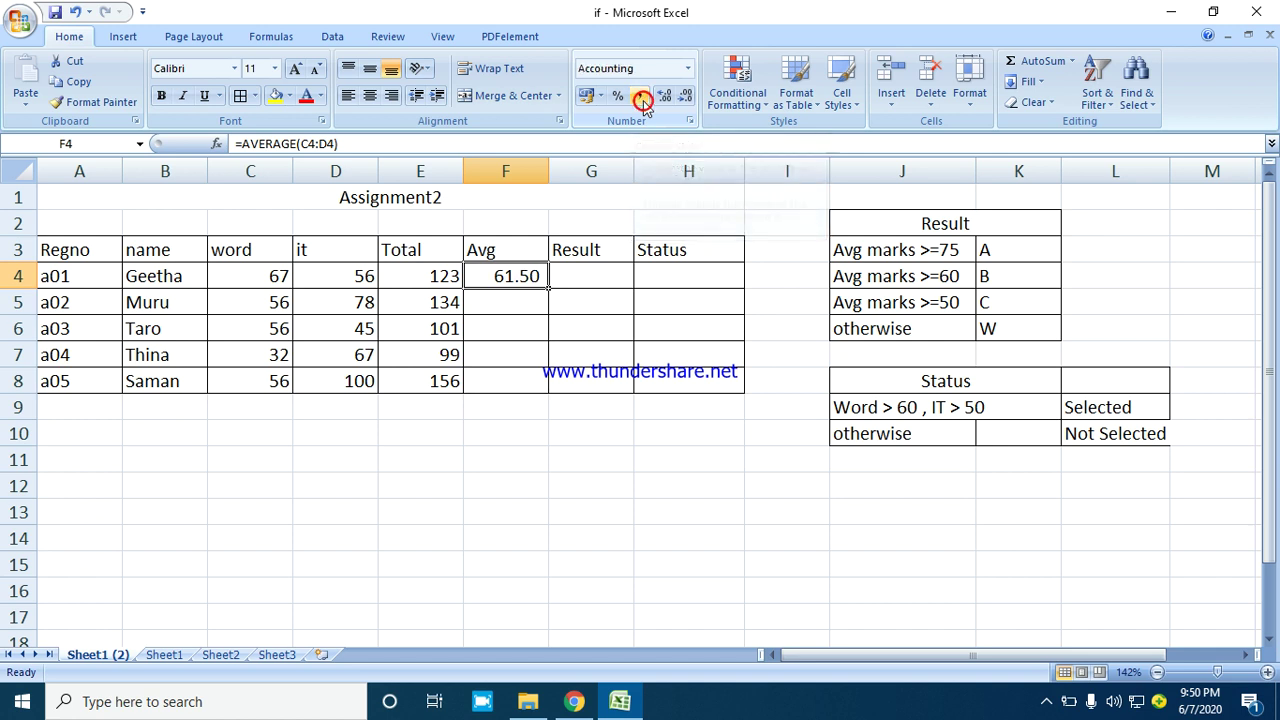
{"action": "left_click_drag", "start_coordinate": [545, 286], "coordinate": [523, 385]}
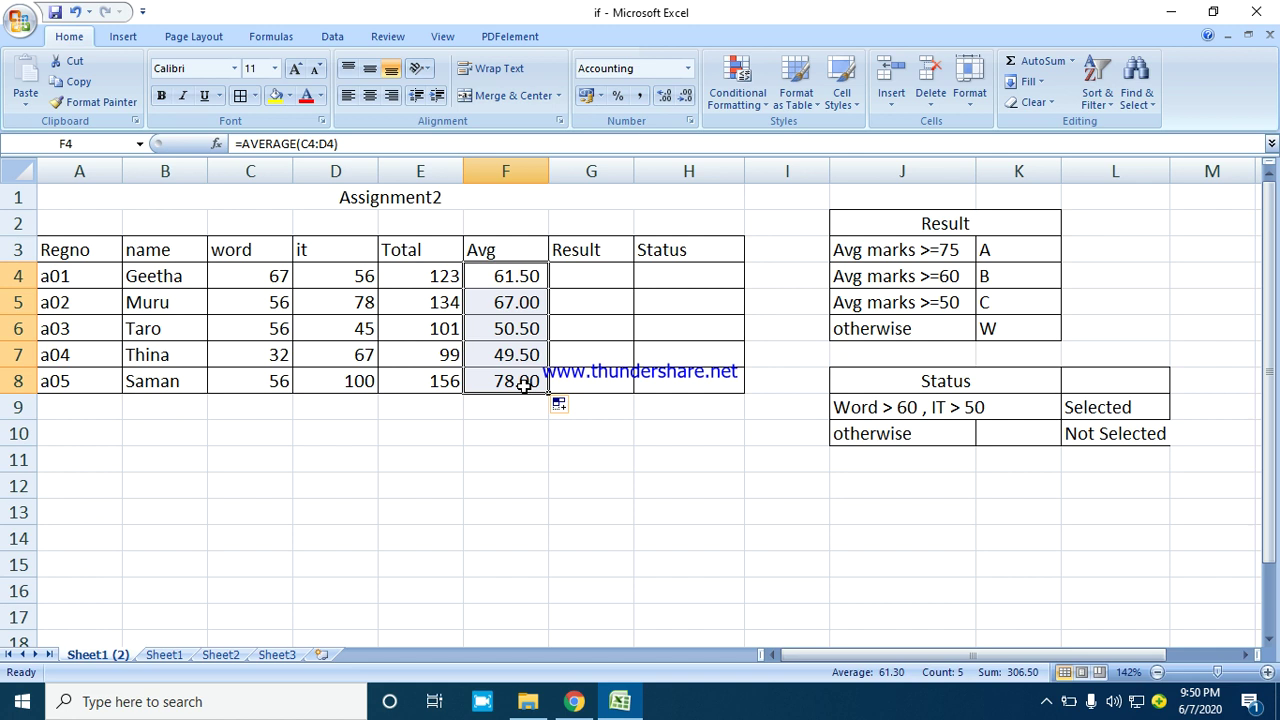
{"action": "left_click", "coordinate": [576, 273]}
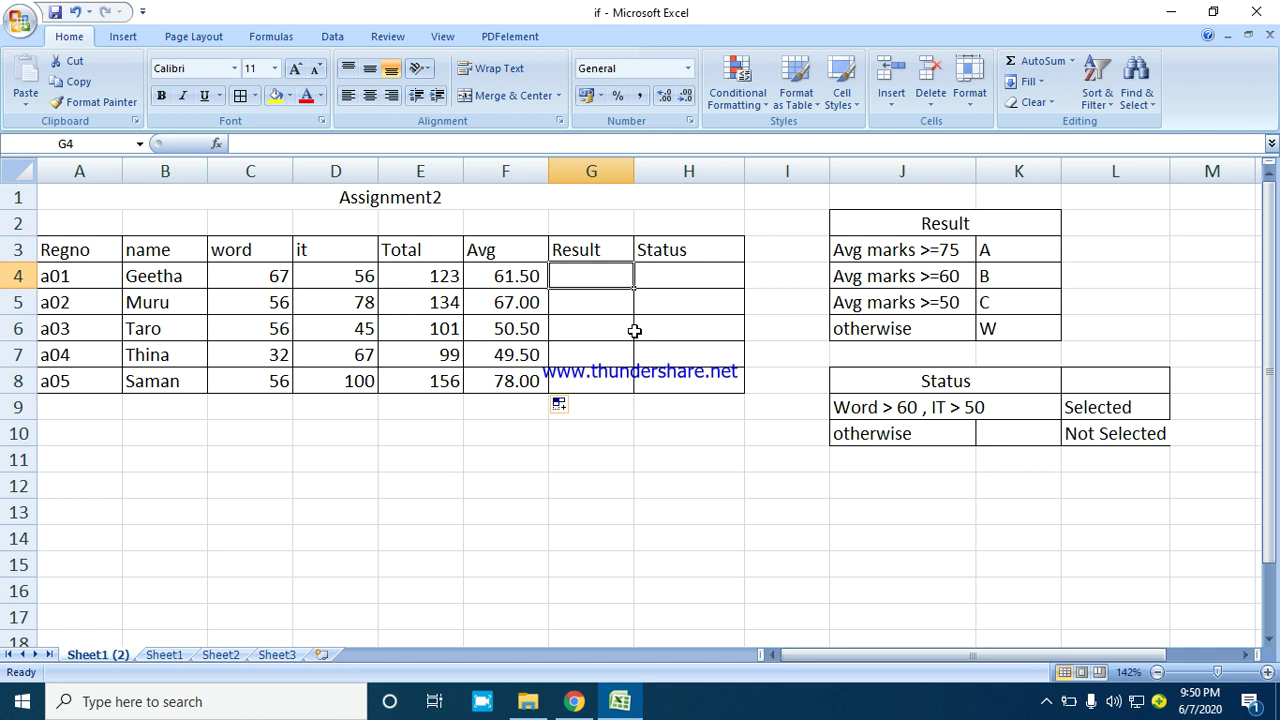
{"action": "left_click_drag", "start_coordinate": [903, 251], "coordinate": [1007, 320]}
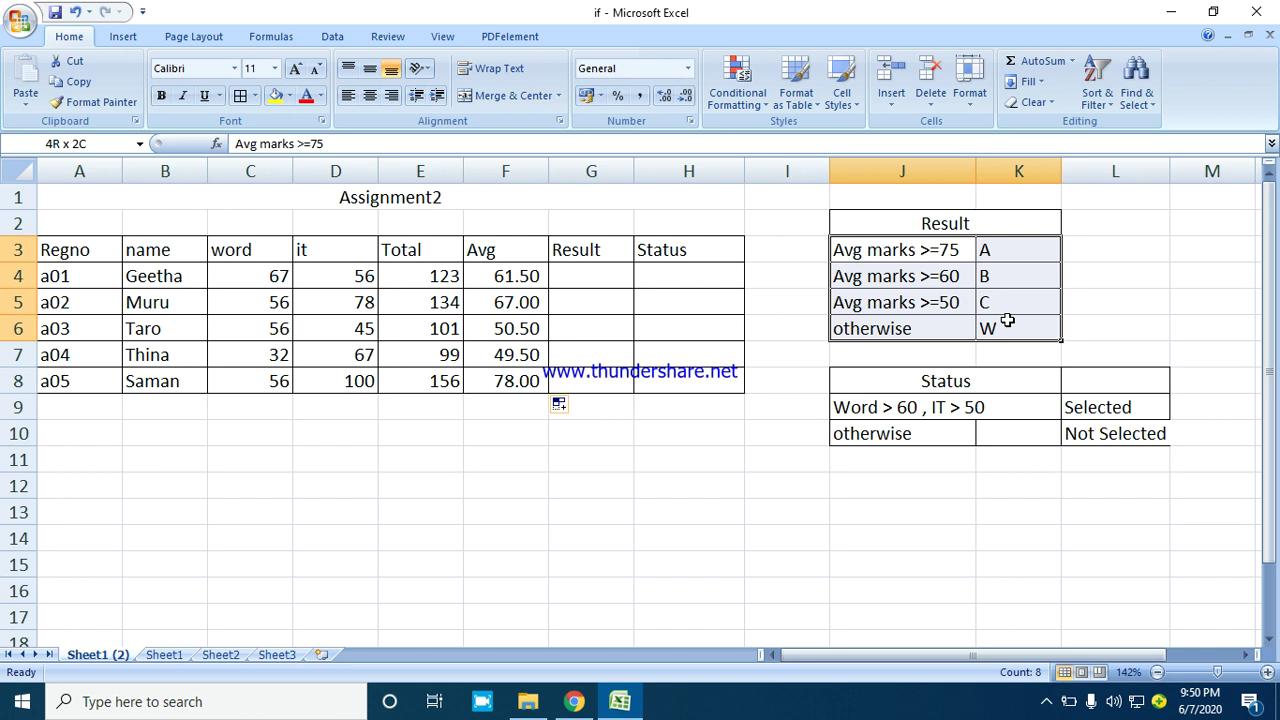
{"action": "left_click_drag", "start_coordinate": [1007, 320], "coordinate": [1007, 320]}
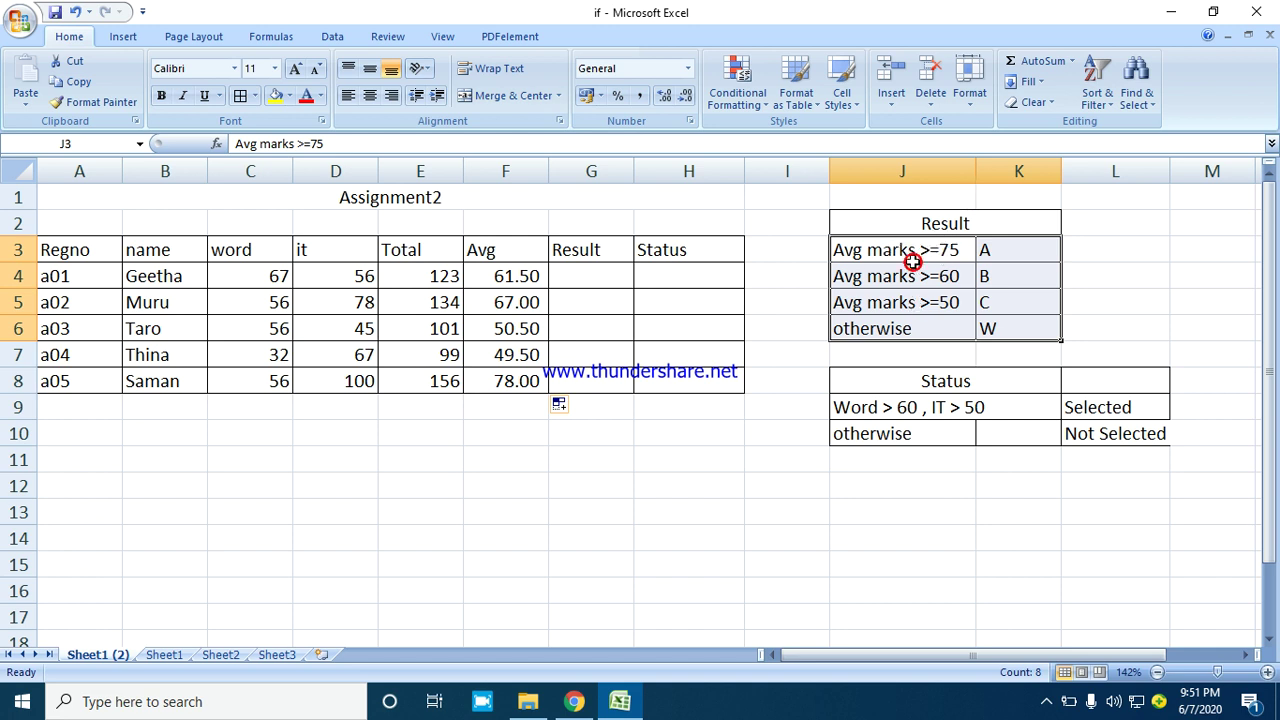
{"action": "left_click_drag", "start_coordinate": [913, 262], "coordinate": [886, 305]}
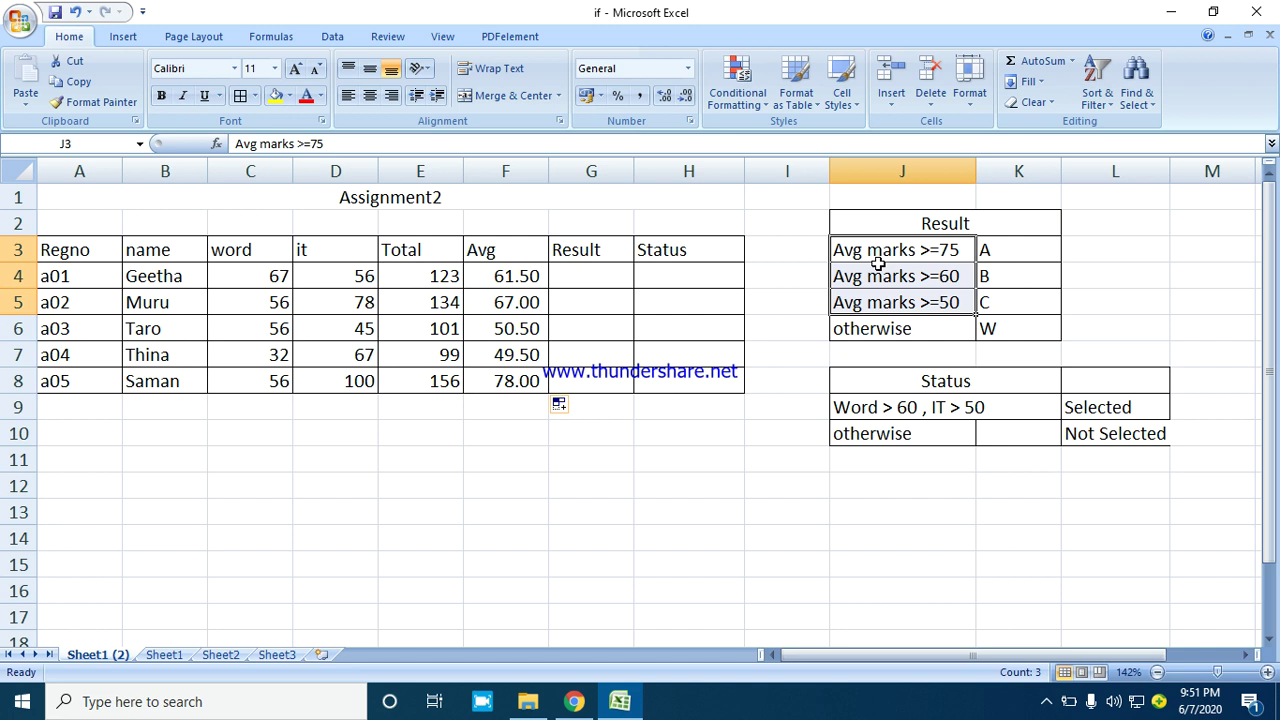
{"action": "left_click_drag", "start_coordinate": [893, 245], "coordinate": [885, 305]}
{"action": "left_click_drag", "start_coordinate": [872, 253], "coordinate": [998, 251]}
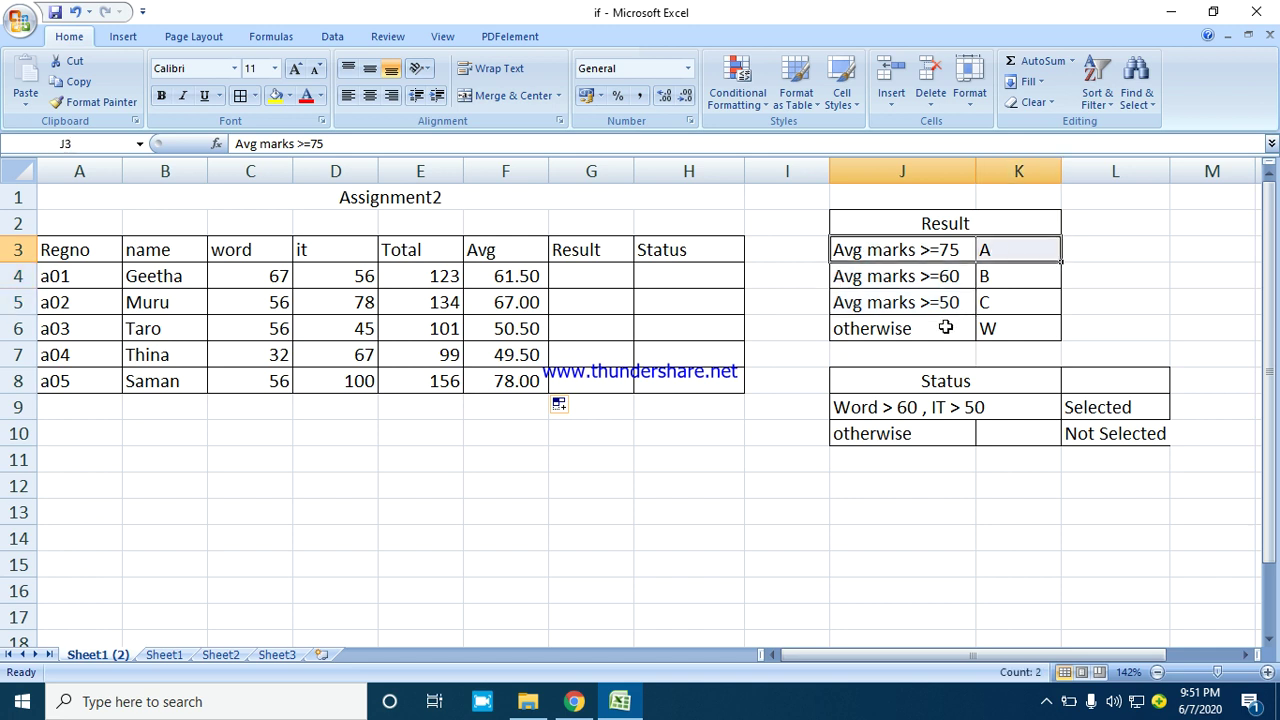
{"action": "left_click_drag", "start_coordinate": [923, 339], "coordinate": [993, 328]}
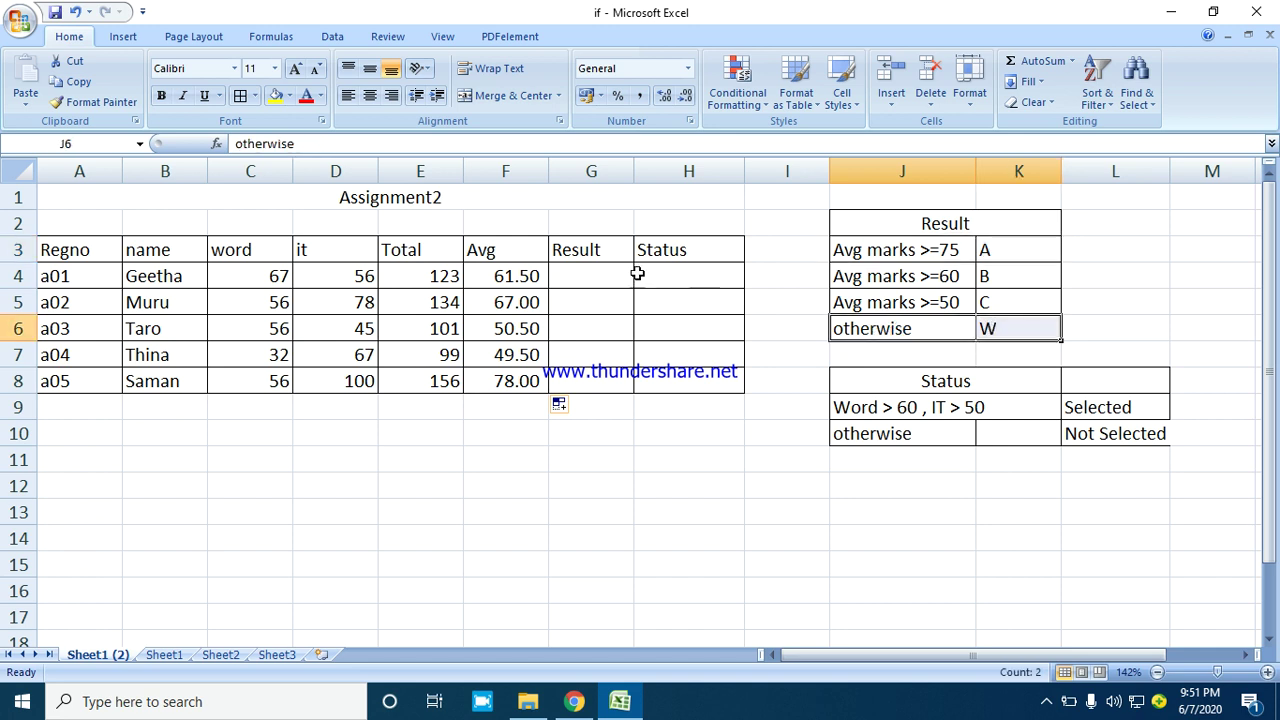
{"action": "left_click", "coordinate": [620, 277]}
Step: Enter =IF(F4>=75,"A",IF(F4>=60,"B",IF(F4>=50,"C","W"))) in G4
{"action": "type", "text": "=if"}
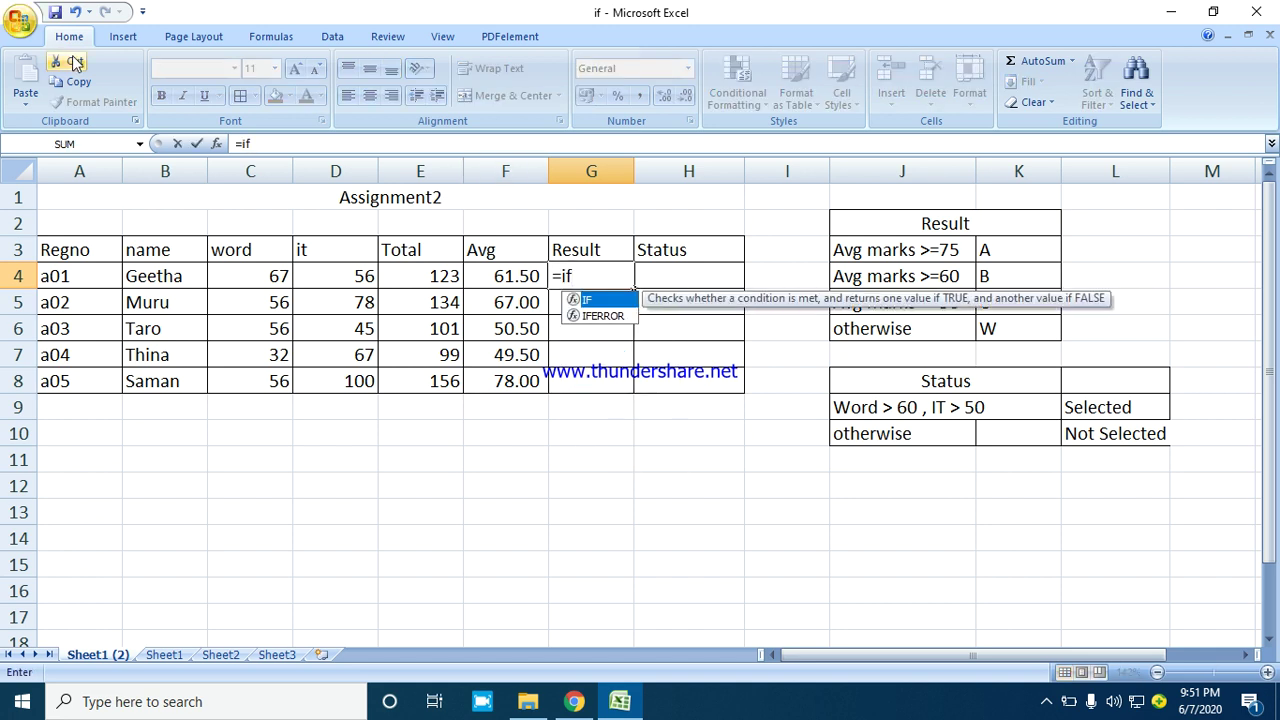
{"action": "double_click", "coordinate": [605, 300]}
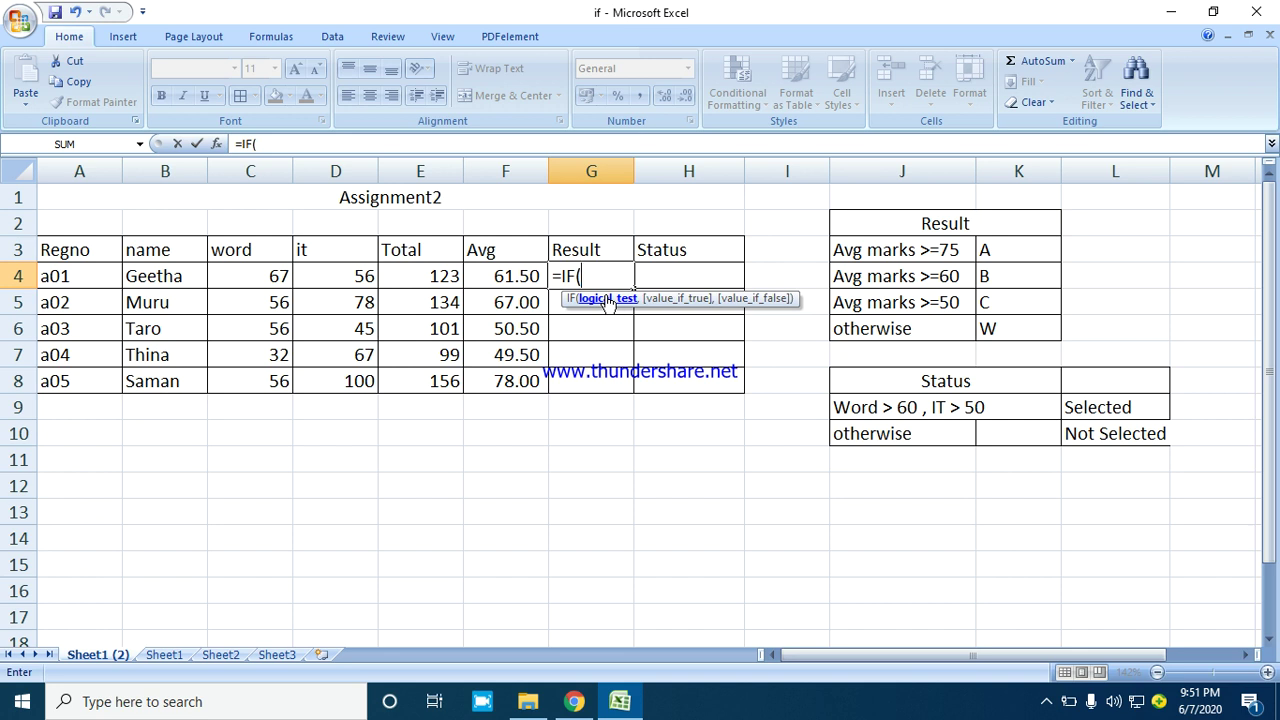
{"action": "left_click", "coordinate": [518, 278]}
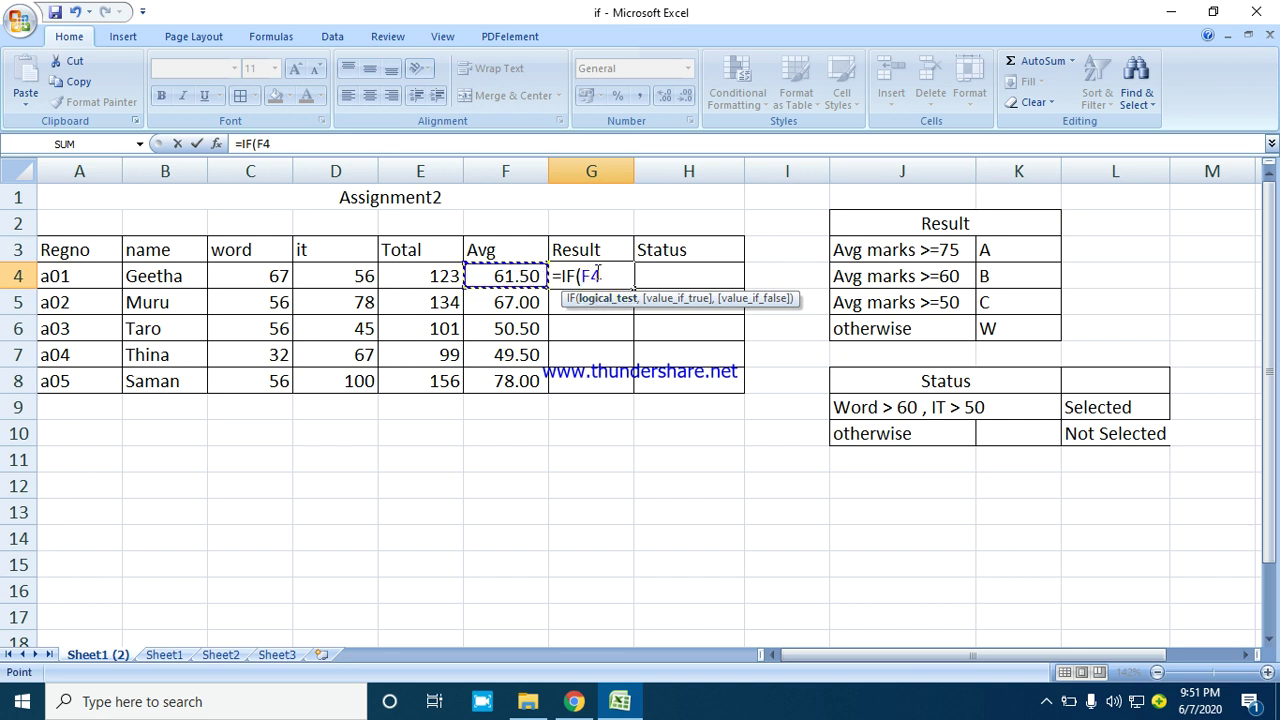
{"action": "type", "text": ">"}
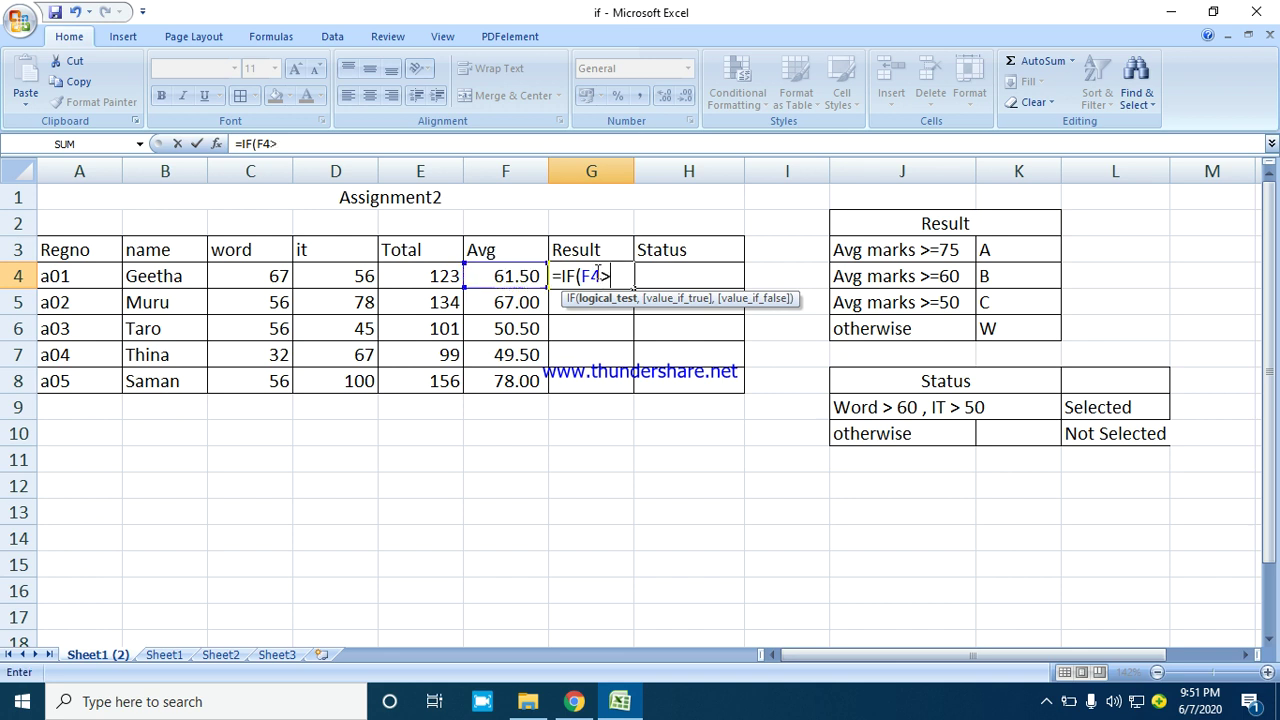
{"action": "type", "text": "=75,"}
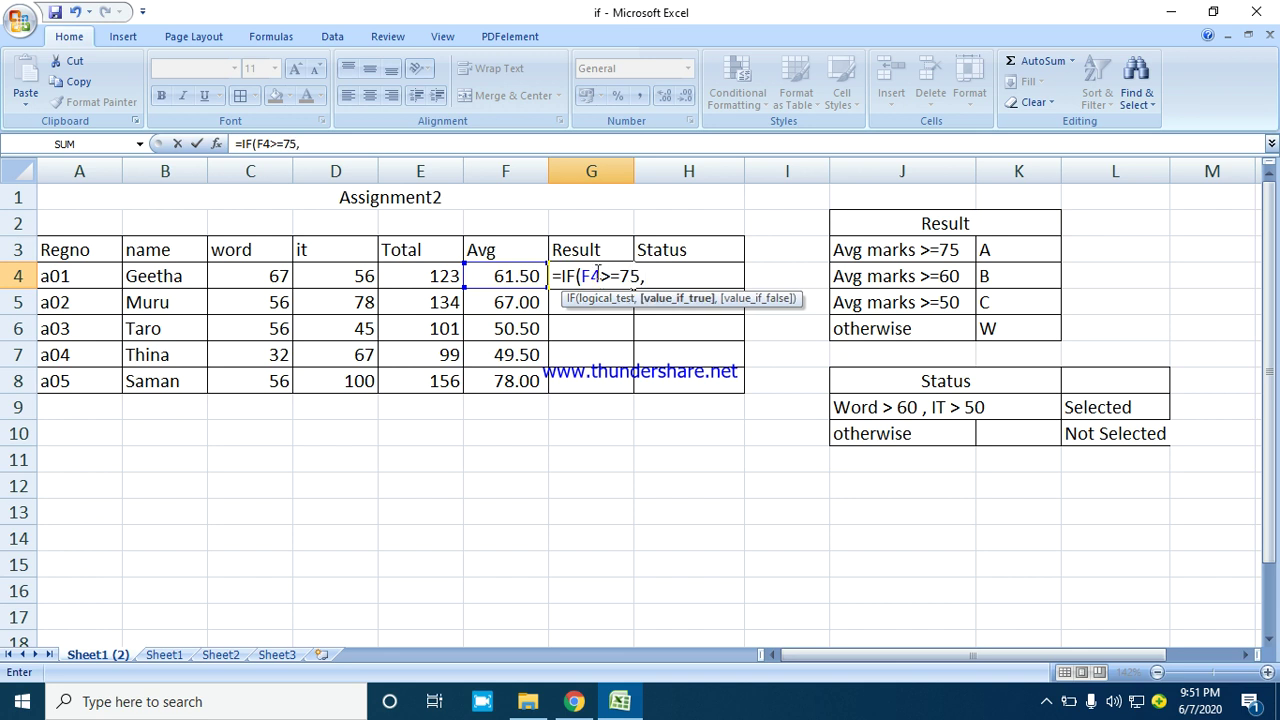
{"action": "type", "text": "\"A\","}
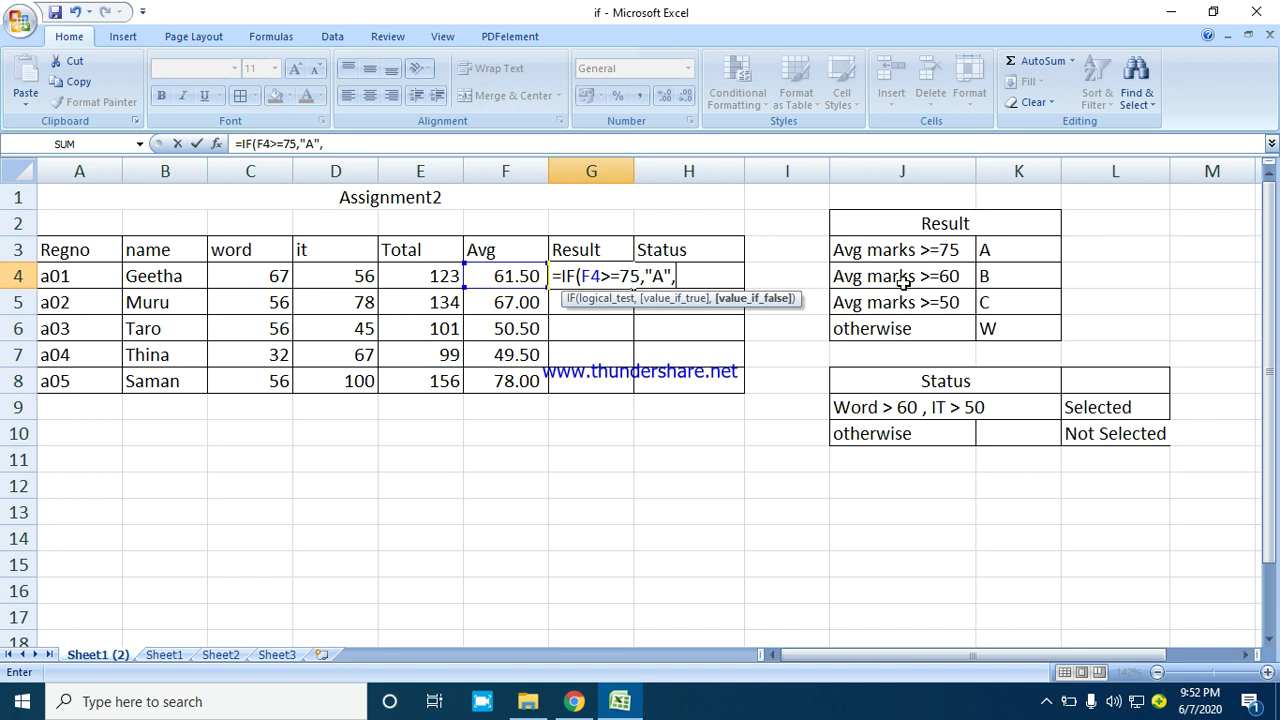
{"action": "type", "text": "if"}
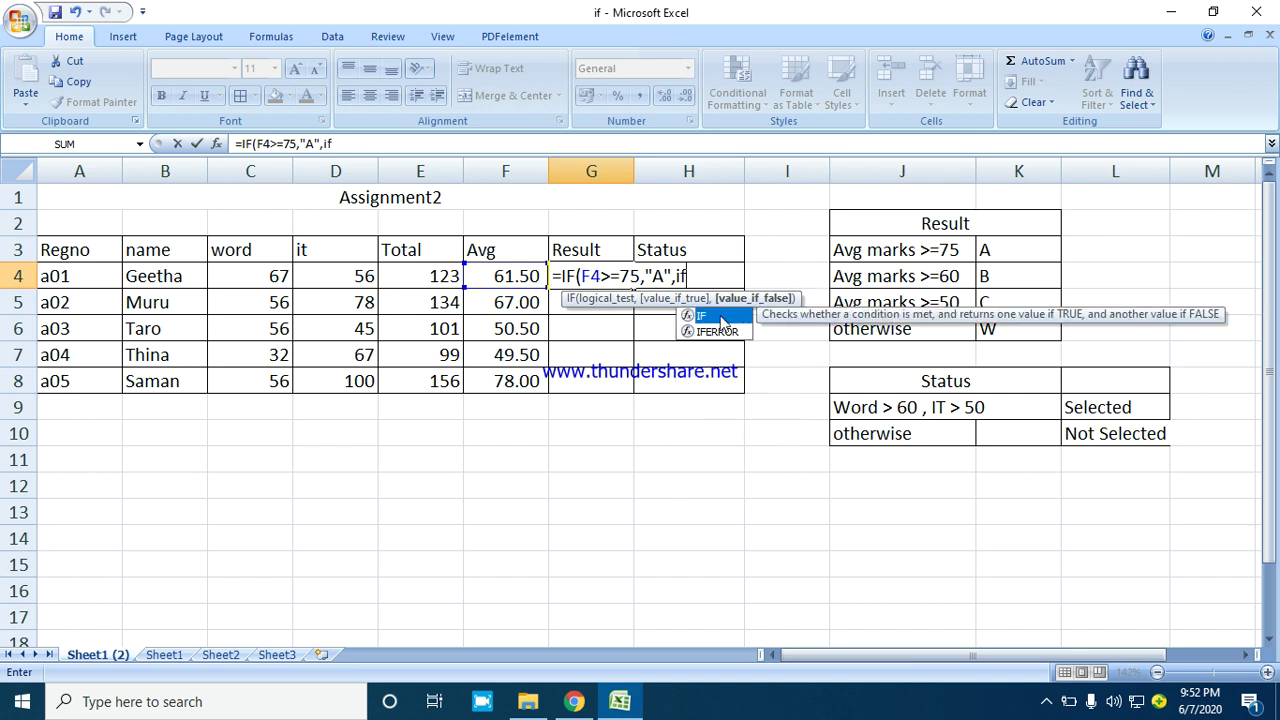
{"action": "double_click", "coordinate": [721, 318]}
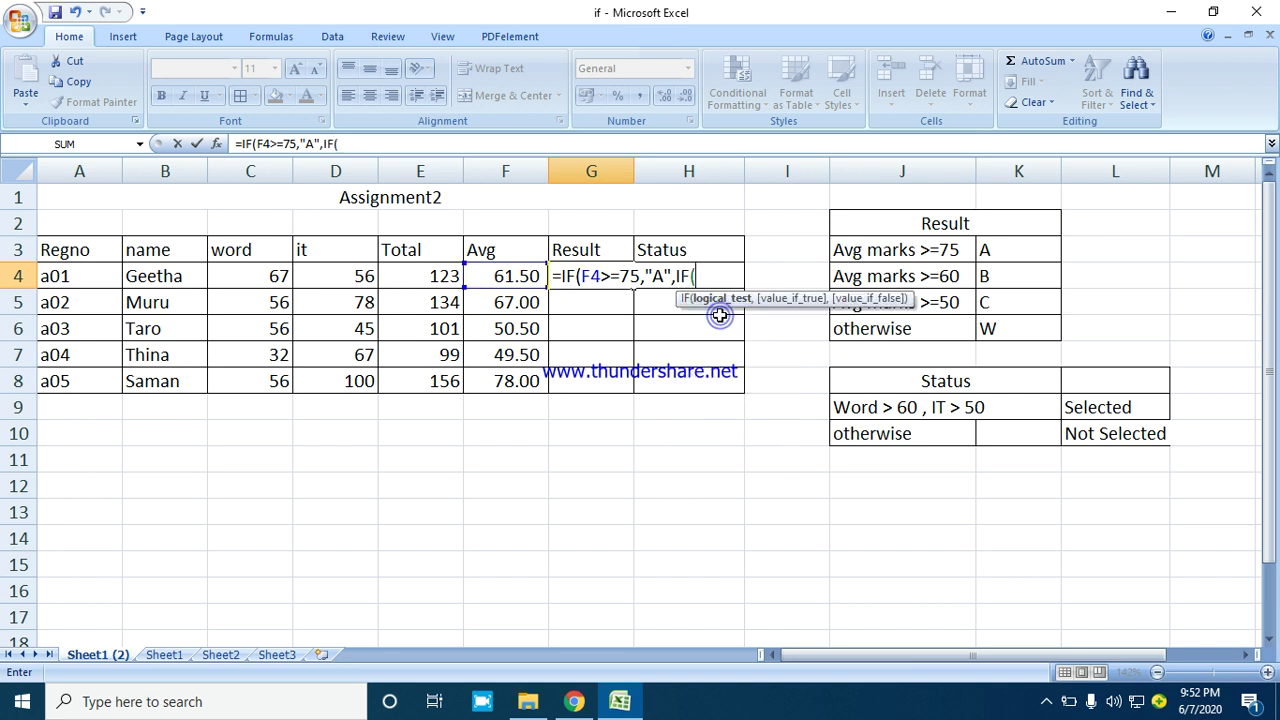
{"action": "left_click", "coordinate": [517, 280]}
{"action": "type", "text": ">="}
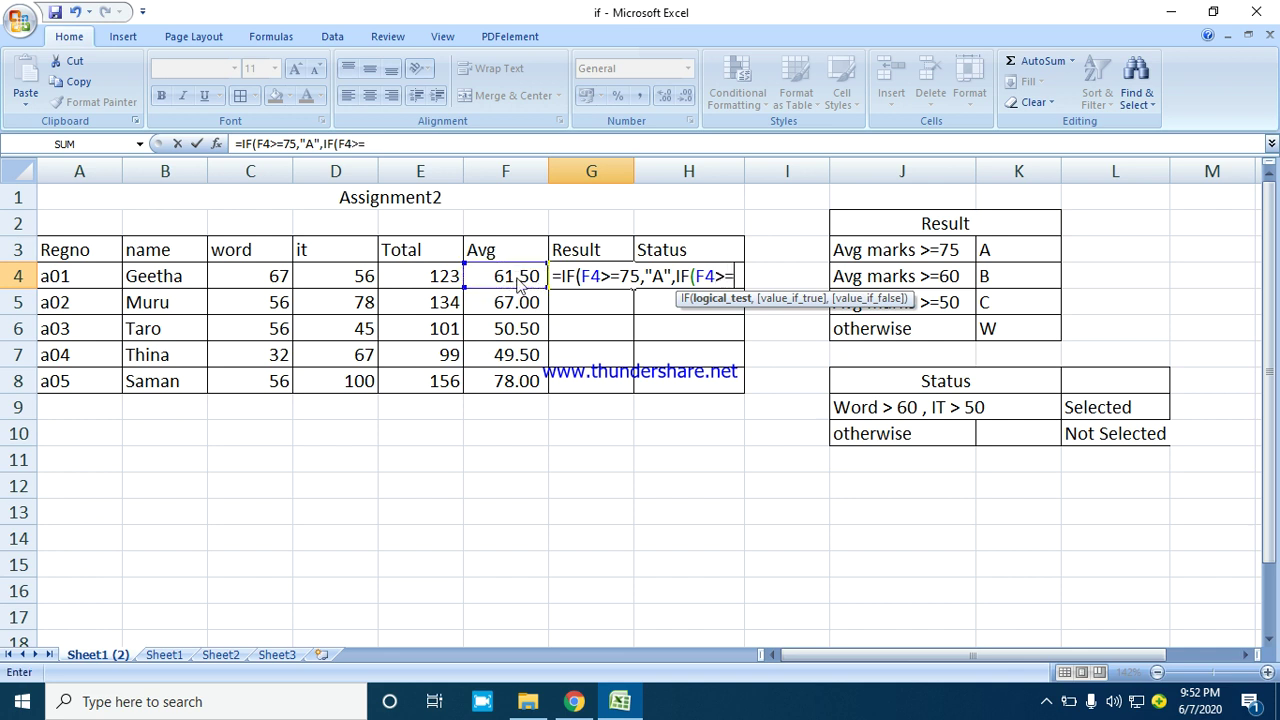
{"action": "type", "text": "60,\"B"}
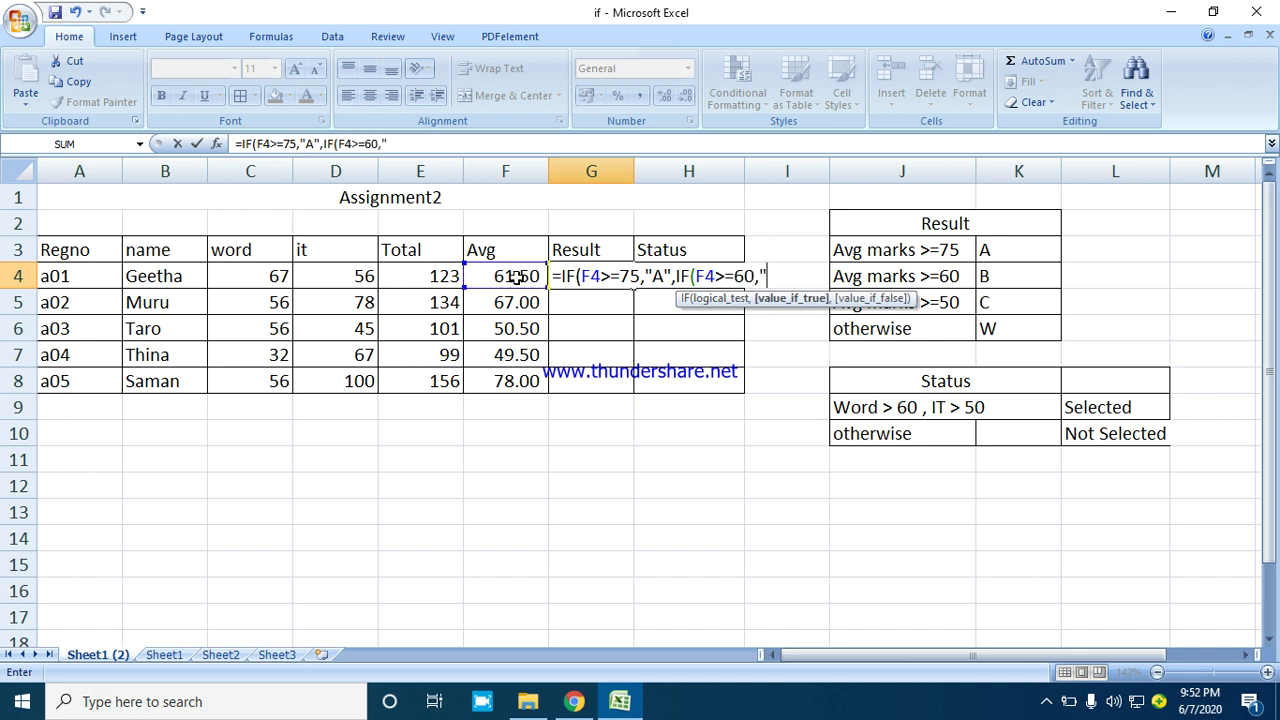
{"action": "type", "text": "\",if"}
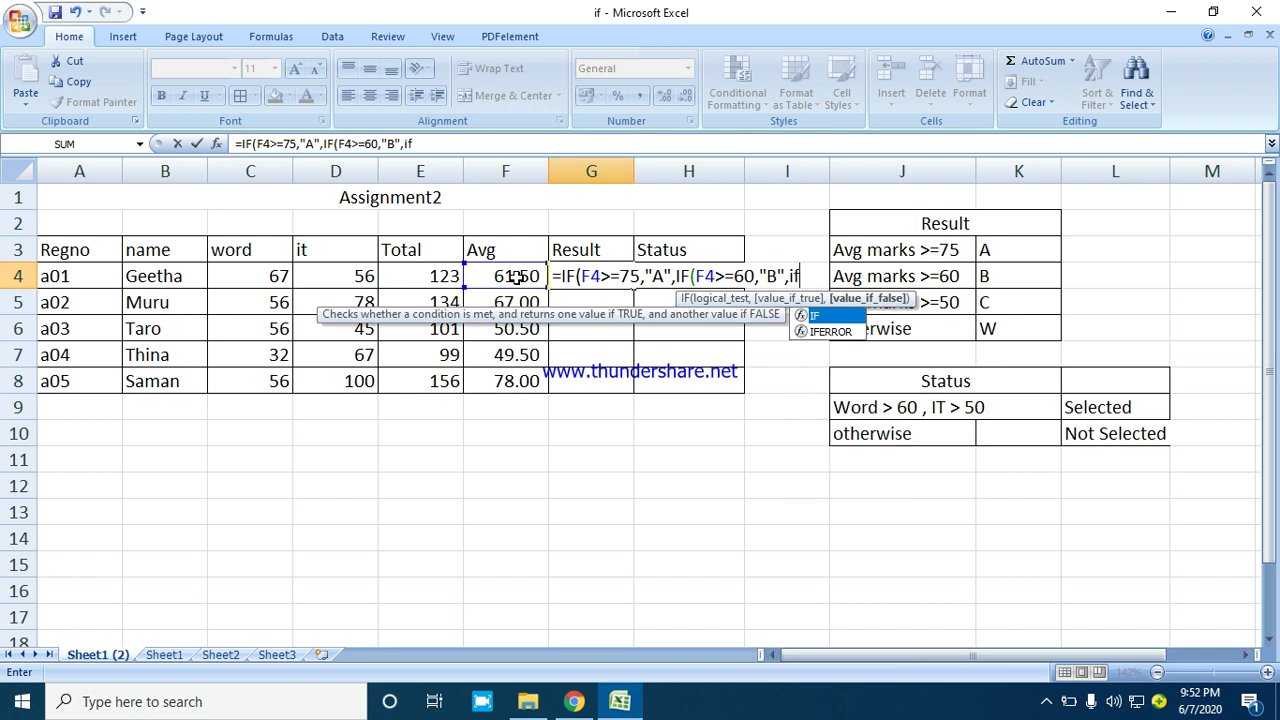
{"action": "type", "text": "("}
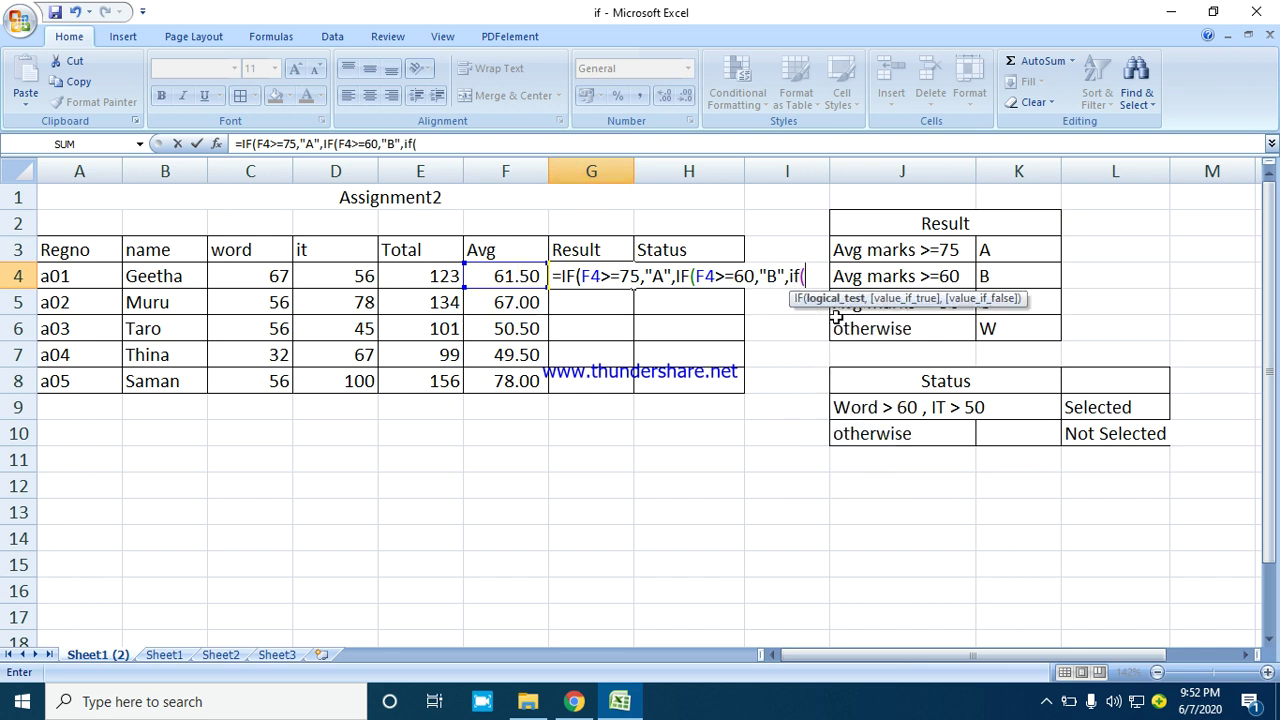
{"action": "left_click", "coordinate": [510, 275]}
{"action": "type", "text": ">"}
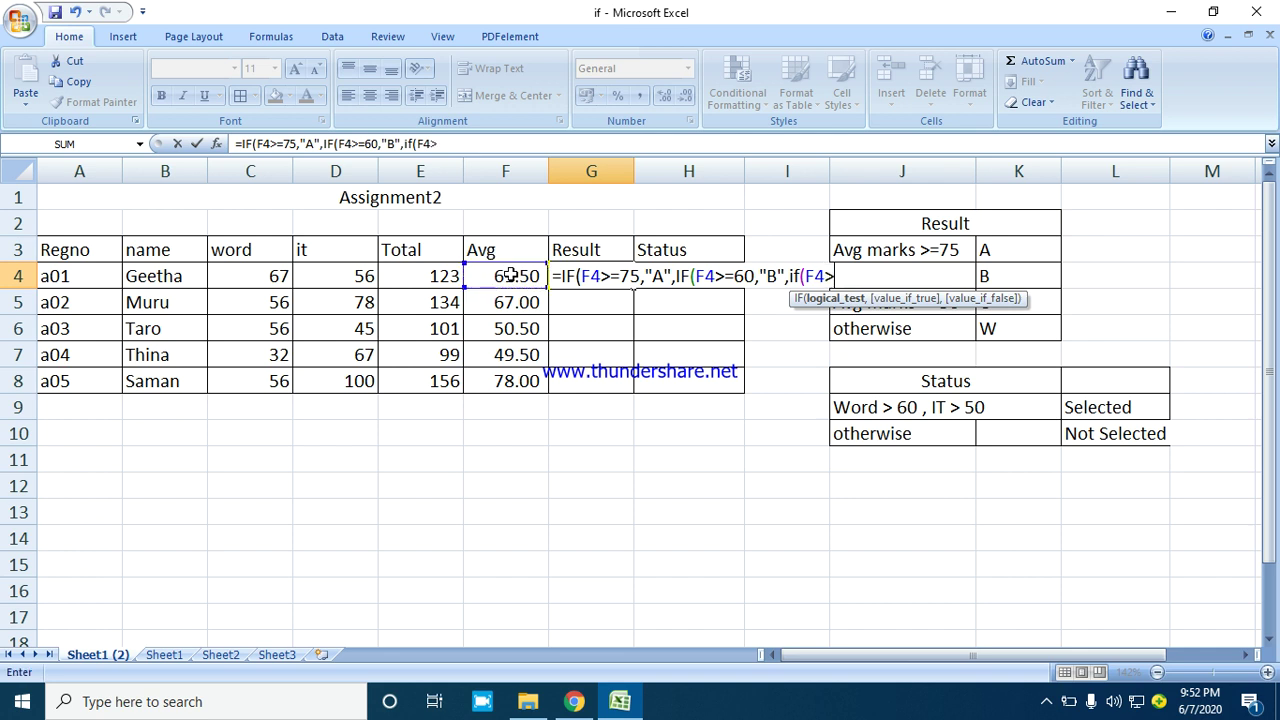
{"action": "type", "text": "=50,\"C\""}
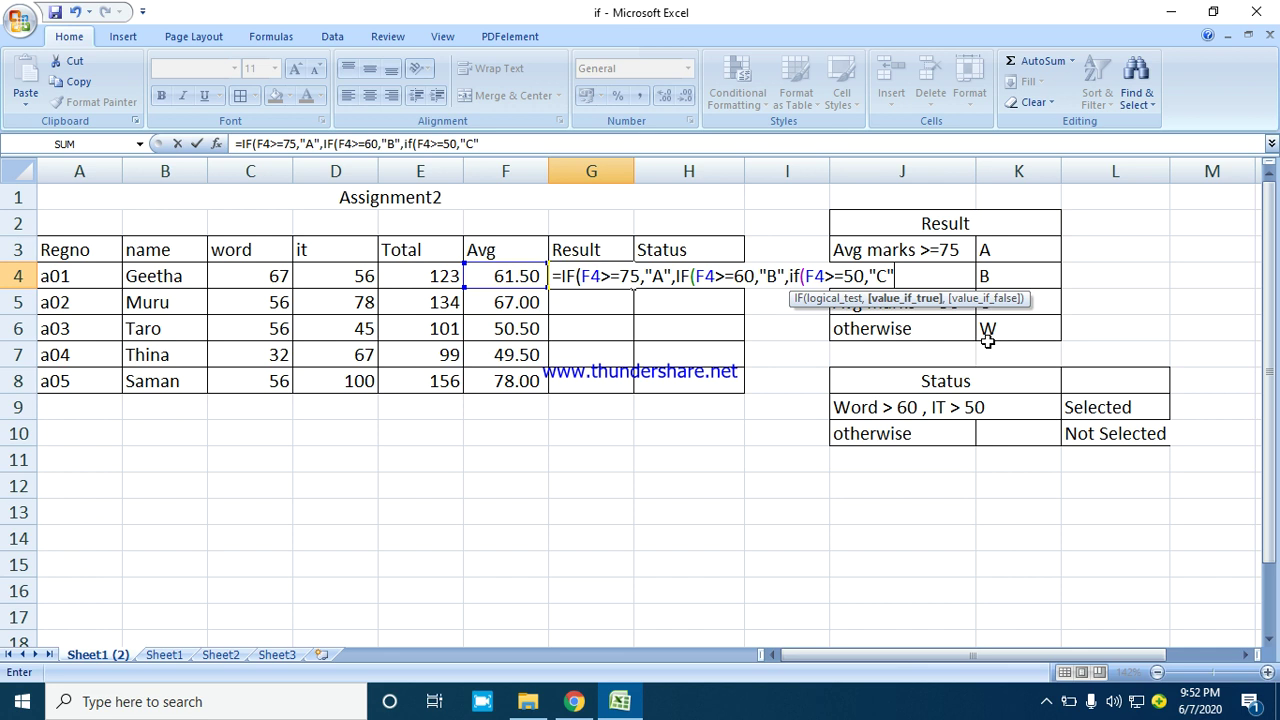
{"action": "type", "text": ",\""}
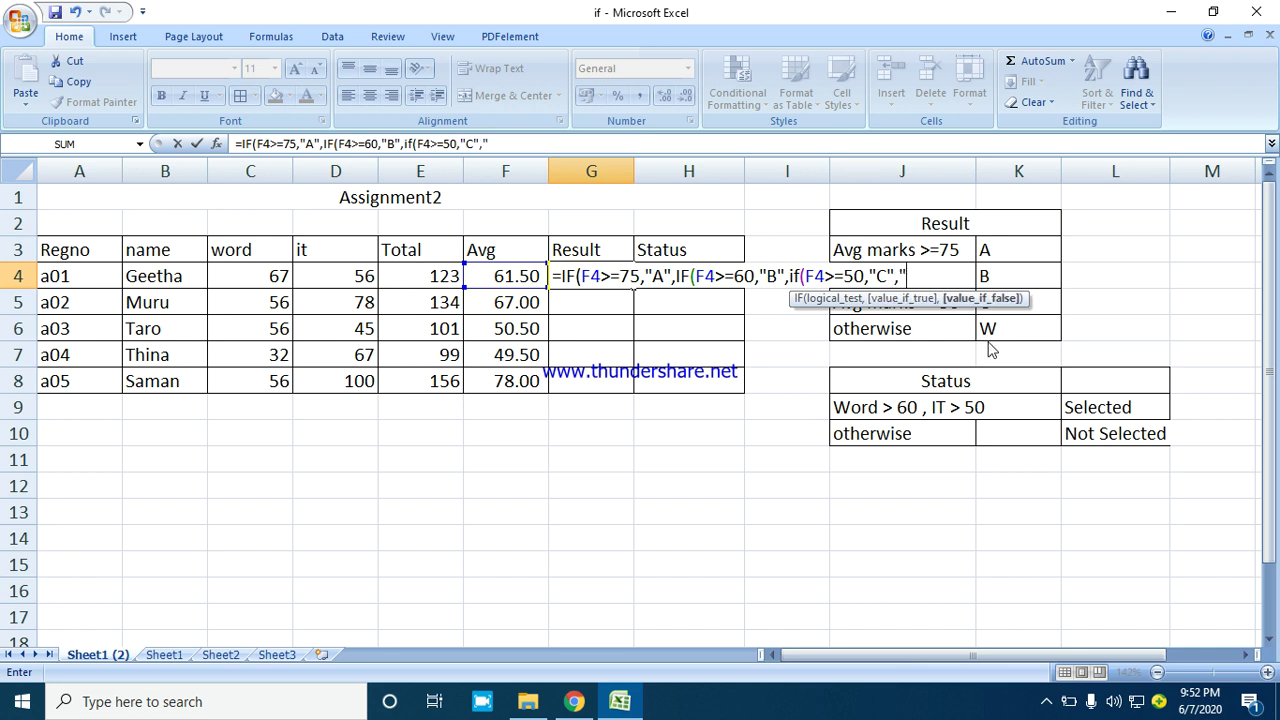
{"action": "type", "text": "W\")))"}
{"action": "key", "text": "Return"}
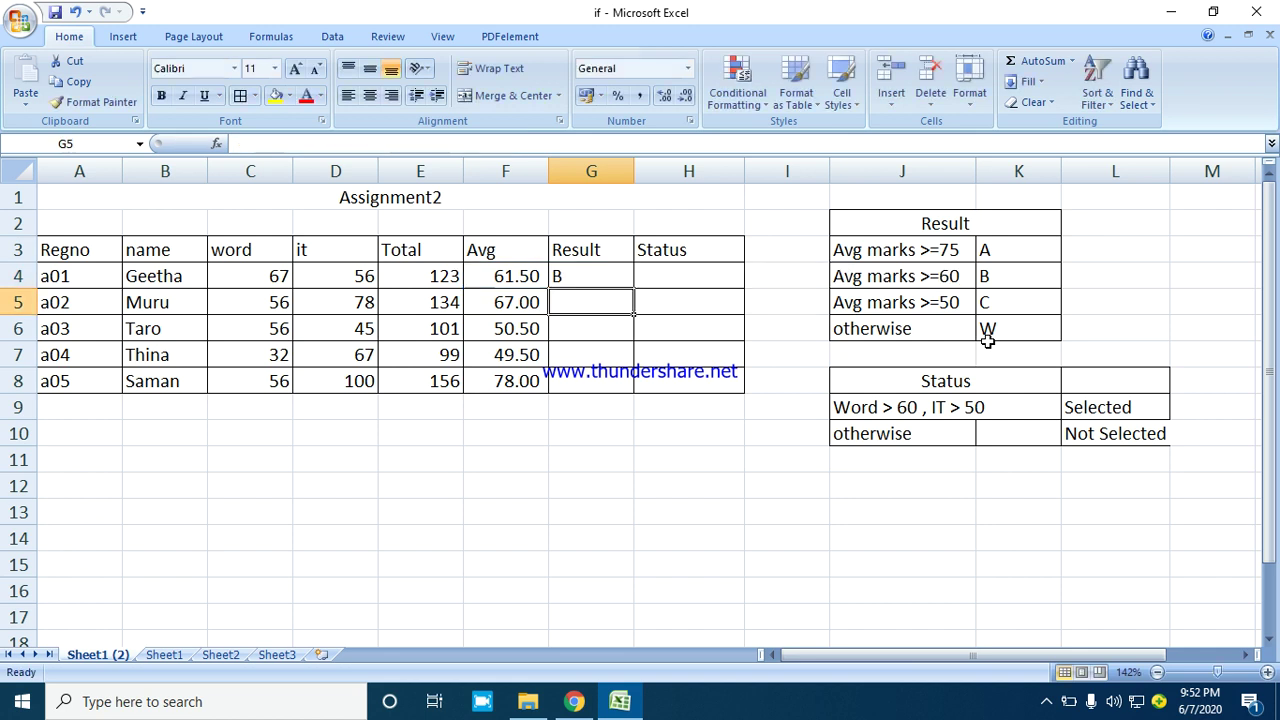
Step: Copy the grade formula down to G8, giving B, B, C, W and A
{"action": "left_click", "coordinate": [617, 276]}
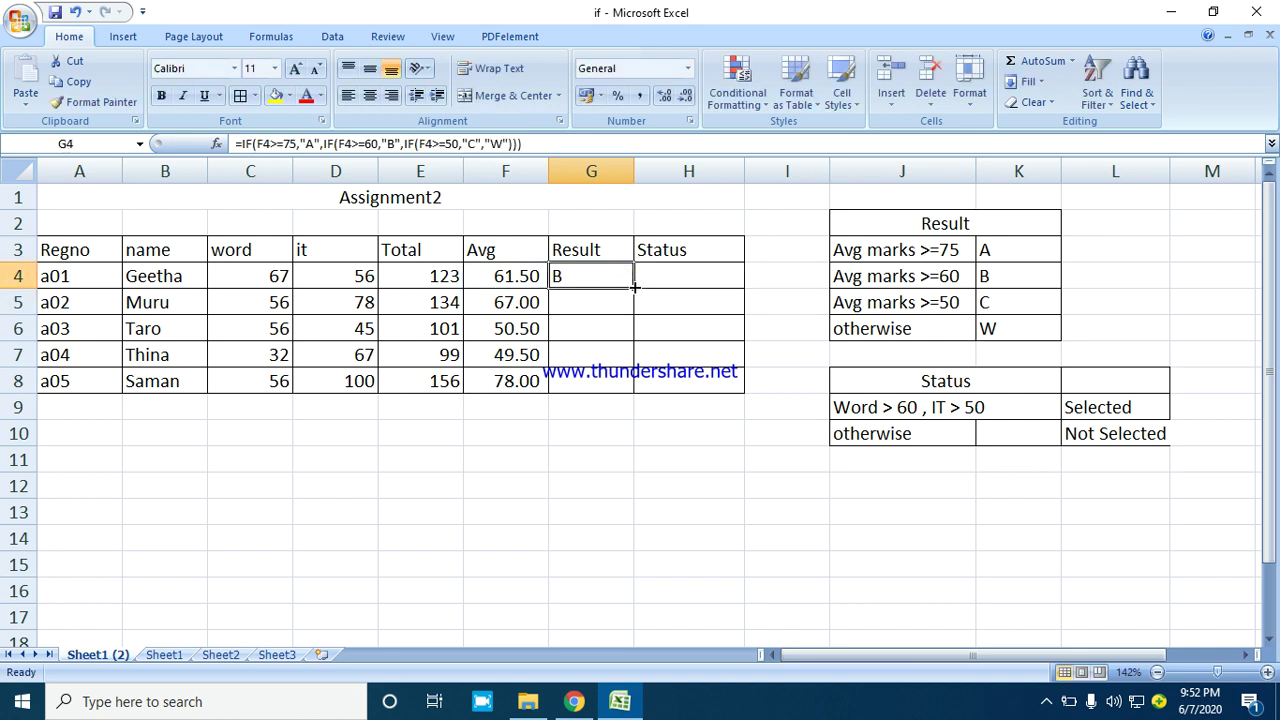
{"action": "left_click_drag", "start_coordinate": [631, 292], "coordinate": [609, 382]}
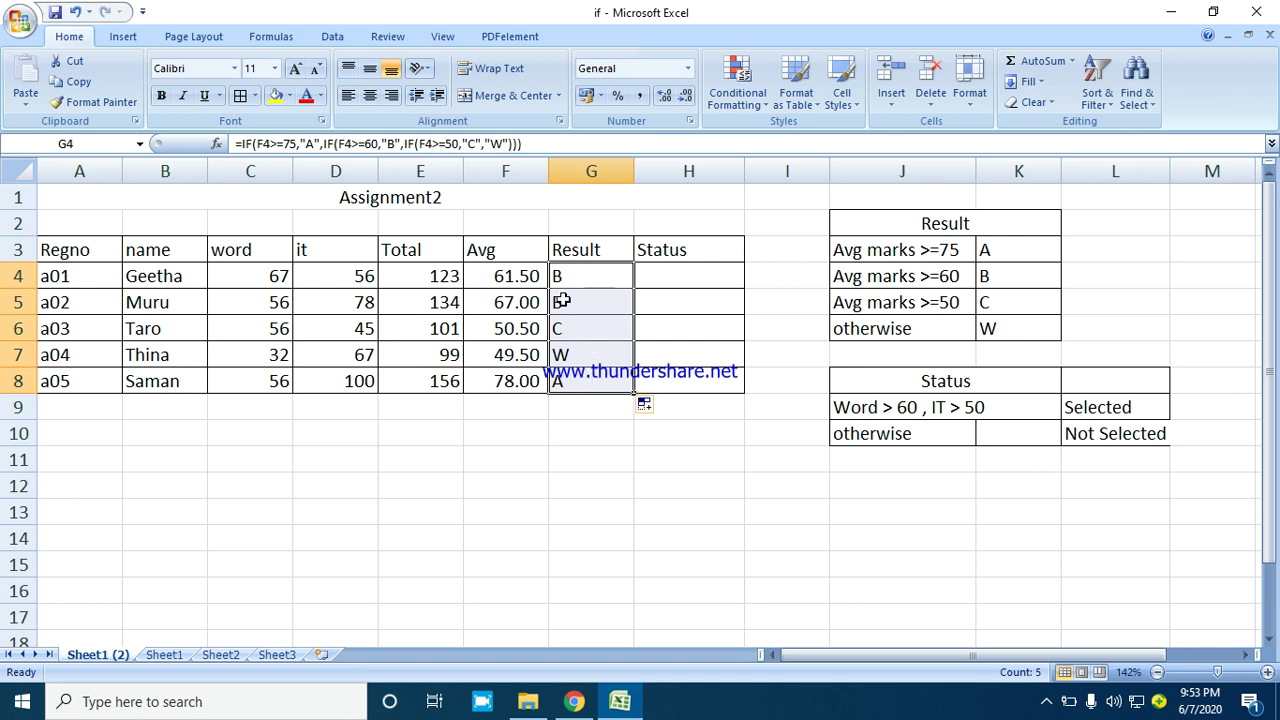
{"action": "left_click", "coordinate": [263, 280]}
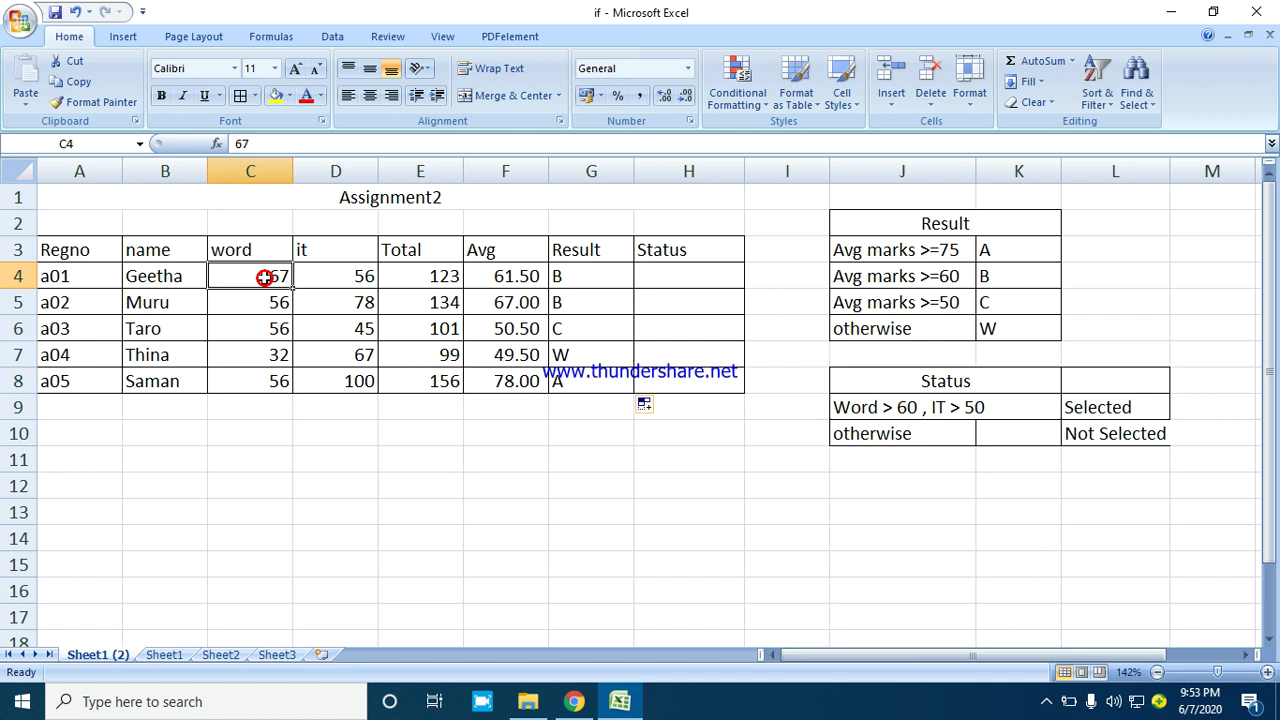
Step: Change the a04 student's word mark in C7 to 100 and review the recalculated averages
{"action": "left_click", "coordinate": [261, 355]}
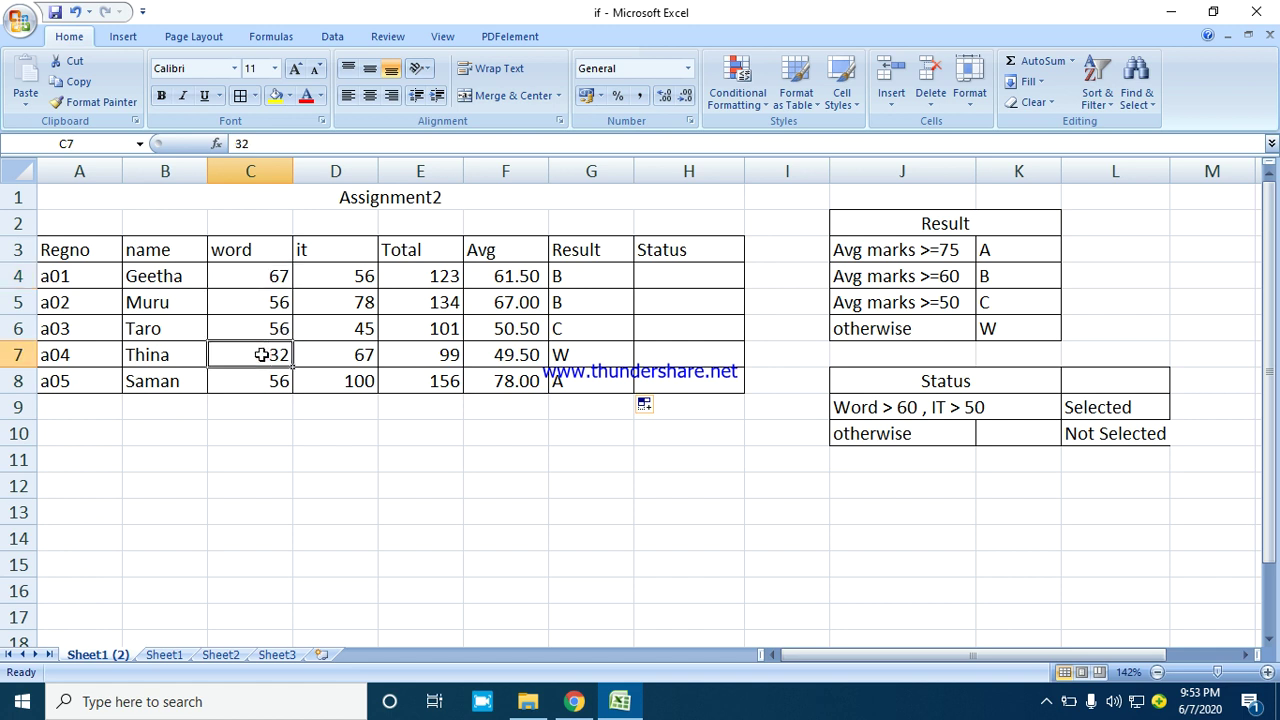
{"action": "type", "text": "100"}
{"action": "key", "text": "Return"}
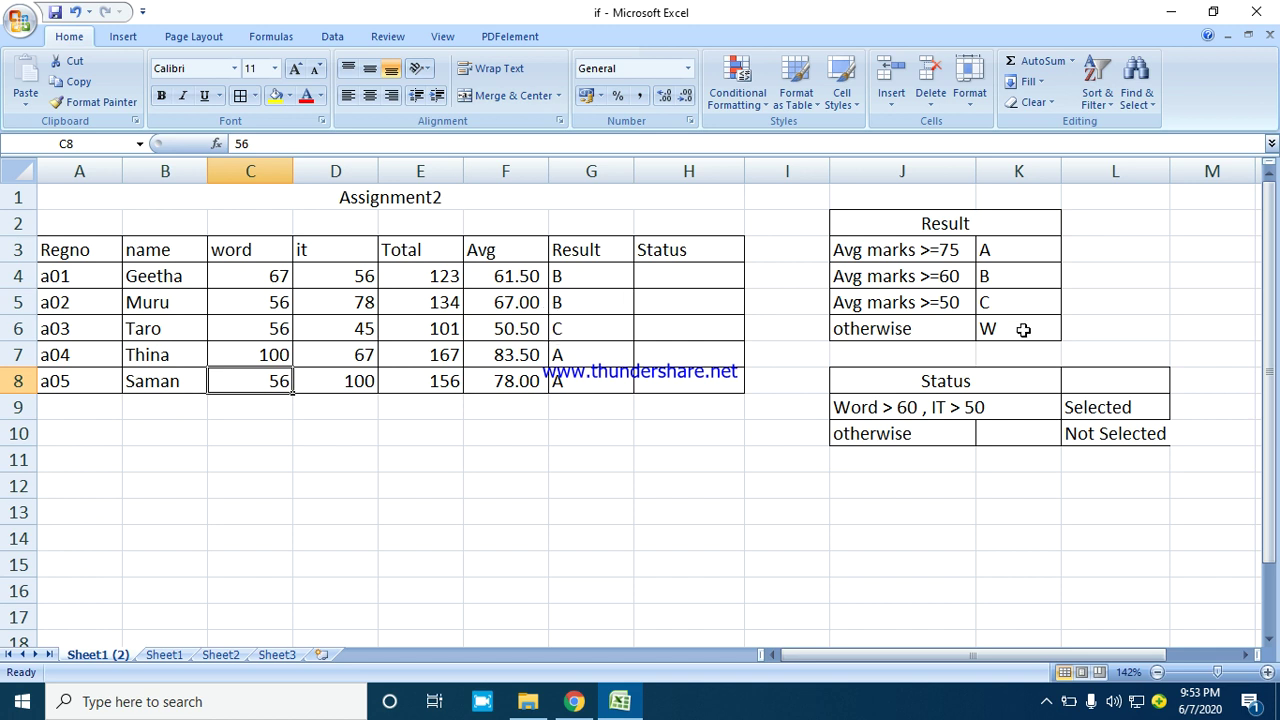
{"action": "left_click_drag", "start_coordinate": [986, 326], "coordinate": [965, 305]}
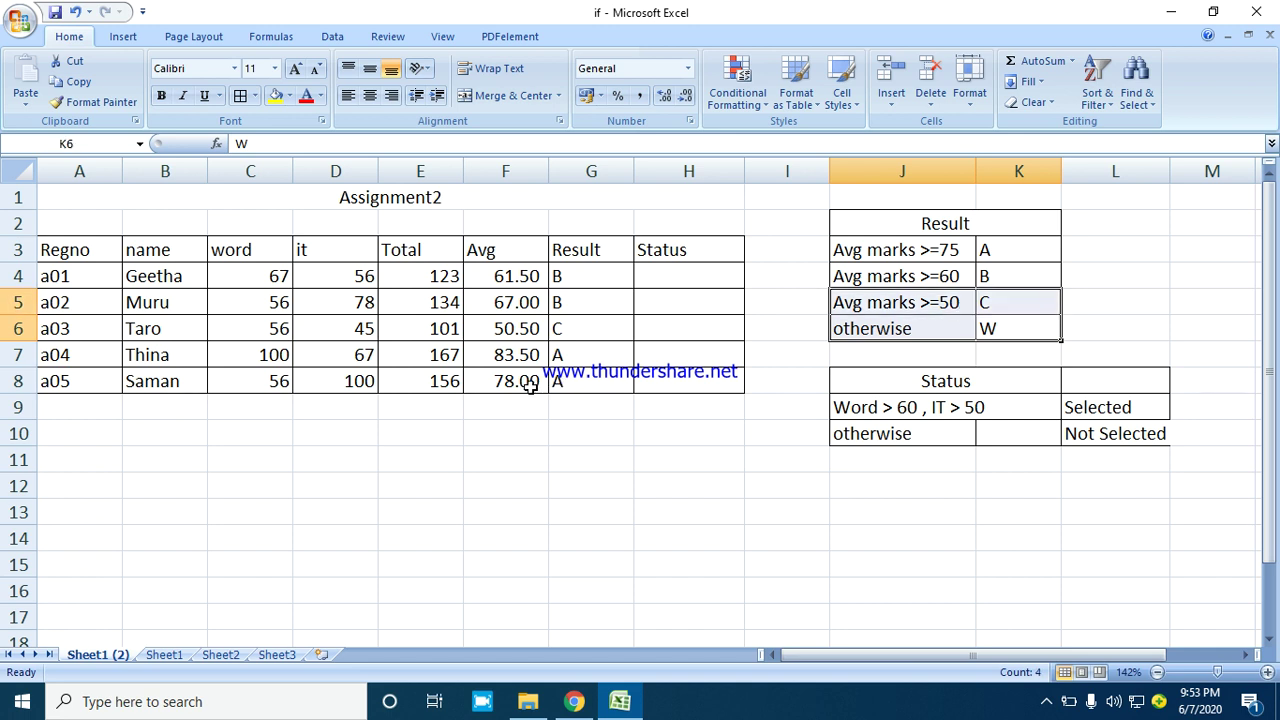
{"action": "left_click_drag", "start_coordinate": [528, 381], "coordinate": [515, 263]}
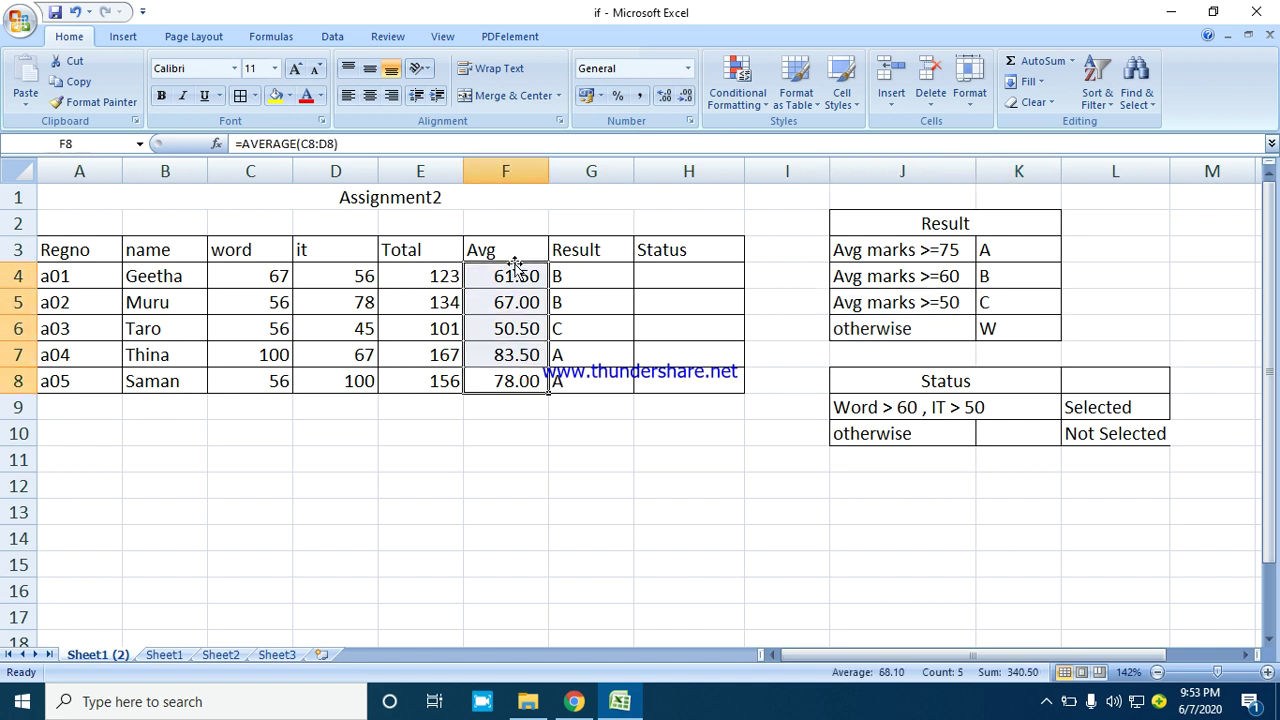
{"action": "left_click", "coordinate": [505, 332]}
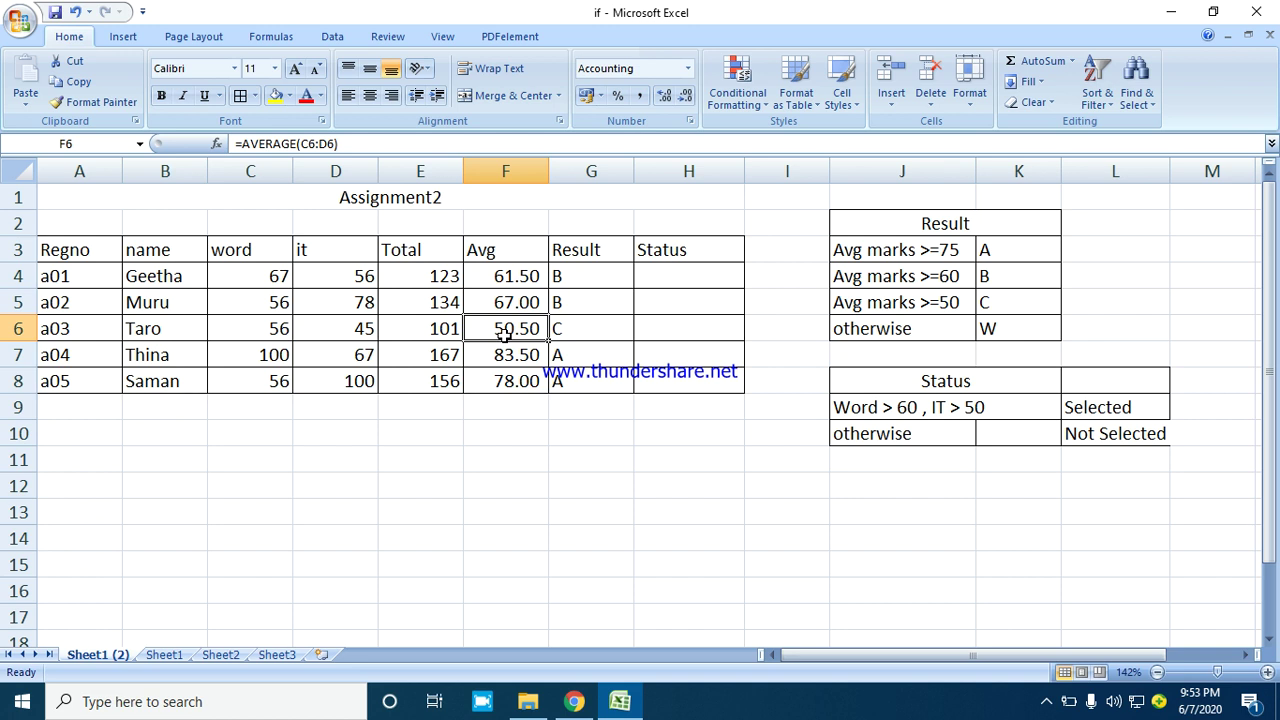
Step: Test a word mark of 12 in C6, then undo it back to 56
{"action": "left_click", "coordinate": [260, 333]}
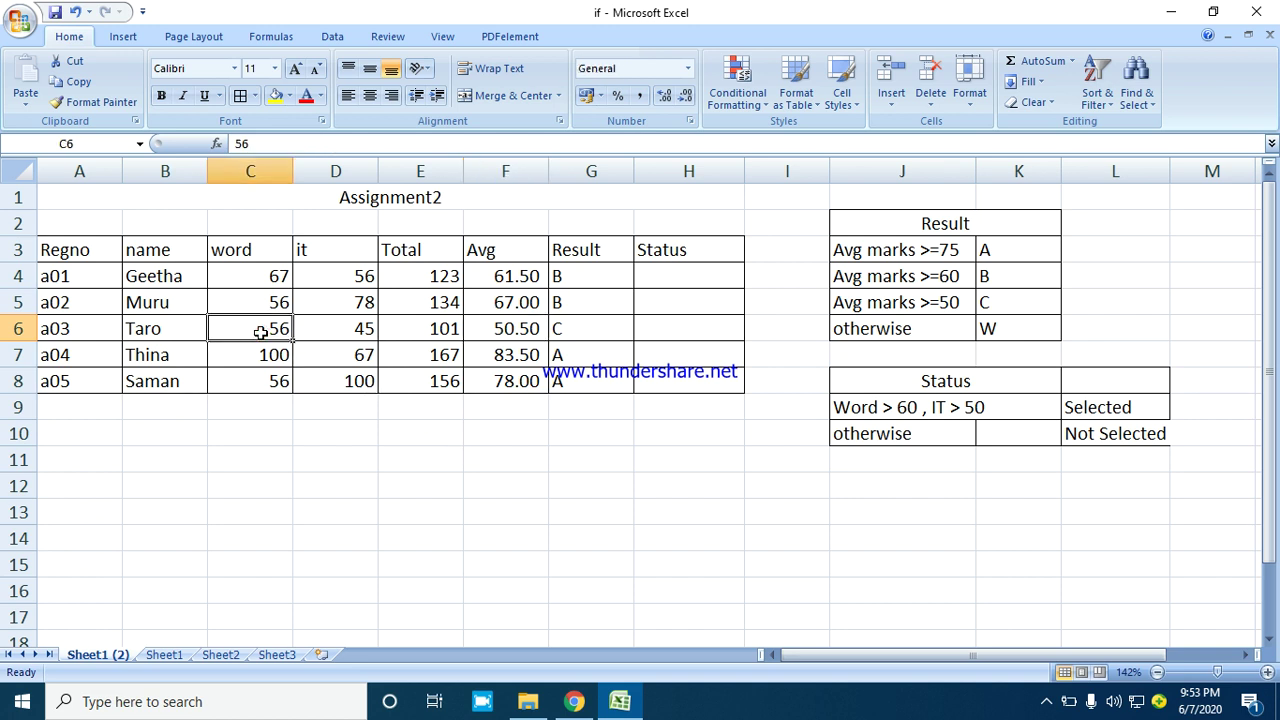
{"action": "type", "text": "12"}
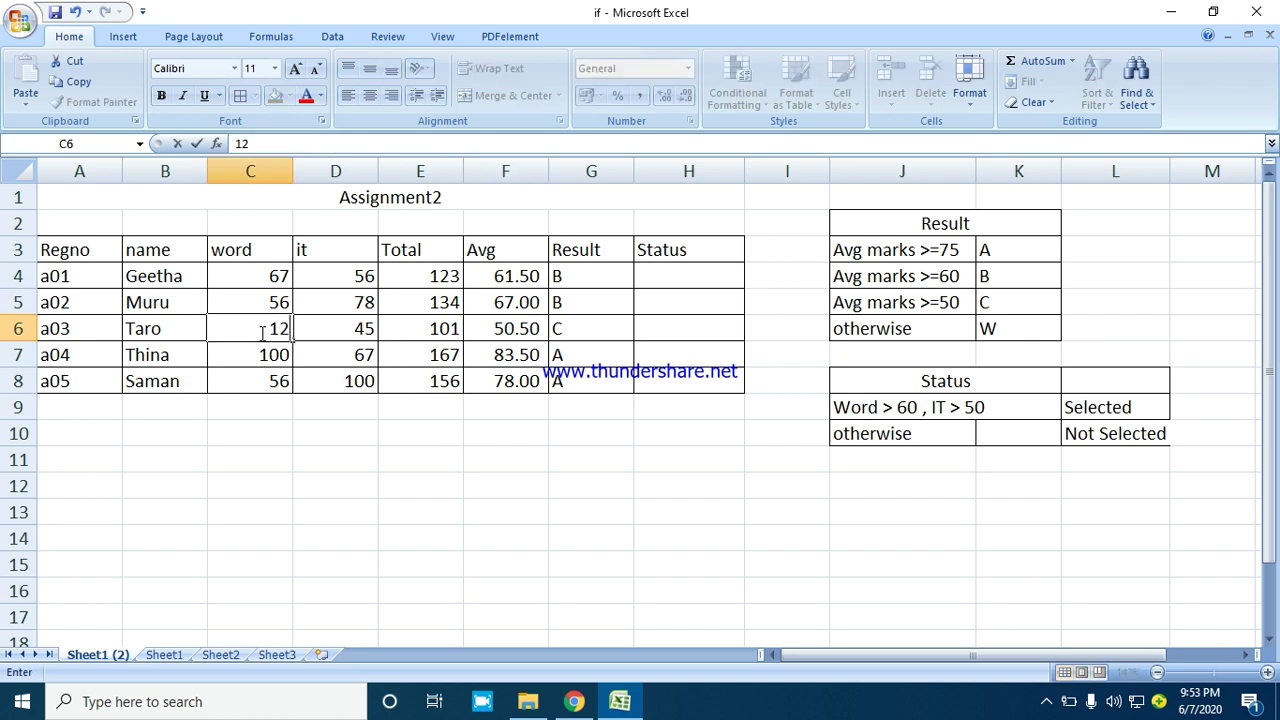
{"action": "key", "text": "Return"}
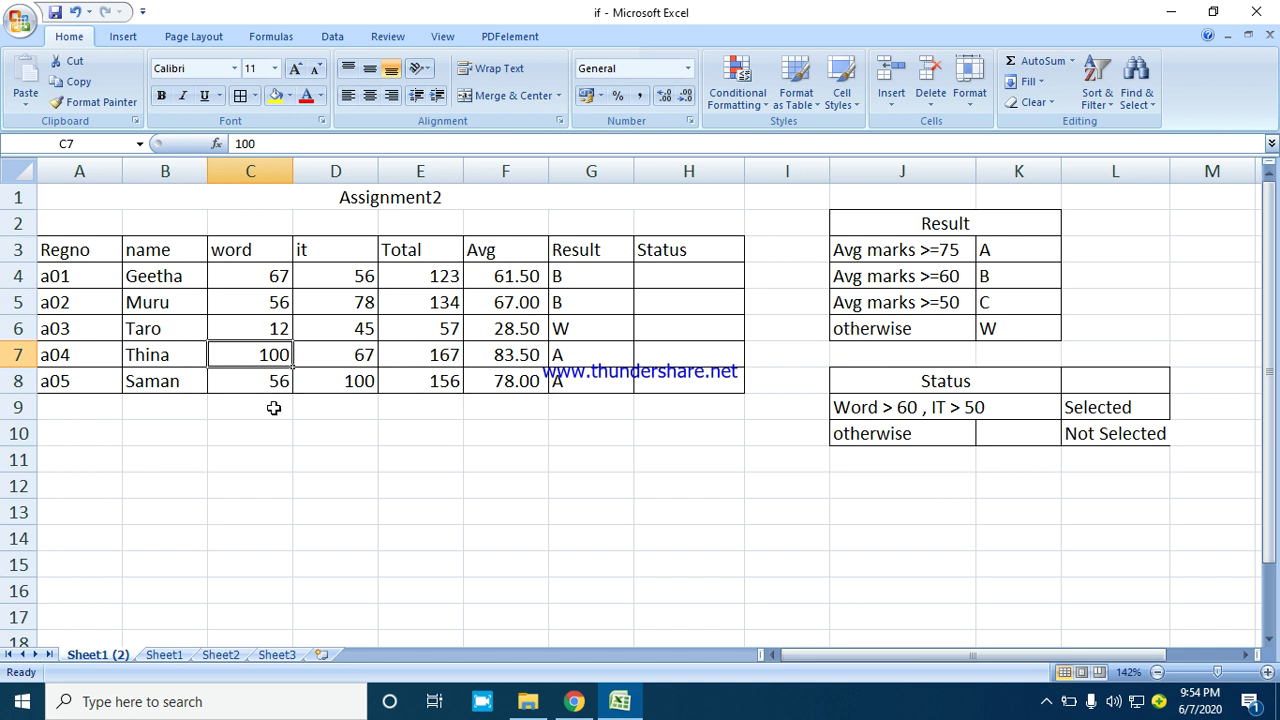
{"action": "key", "text": "ctrl+z"}
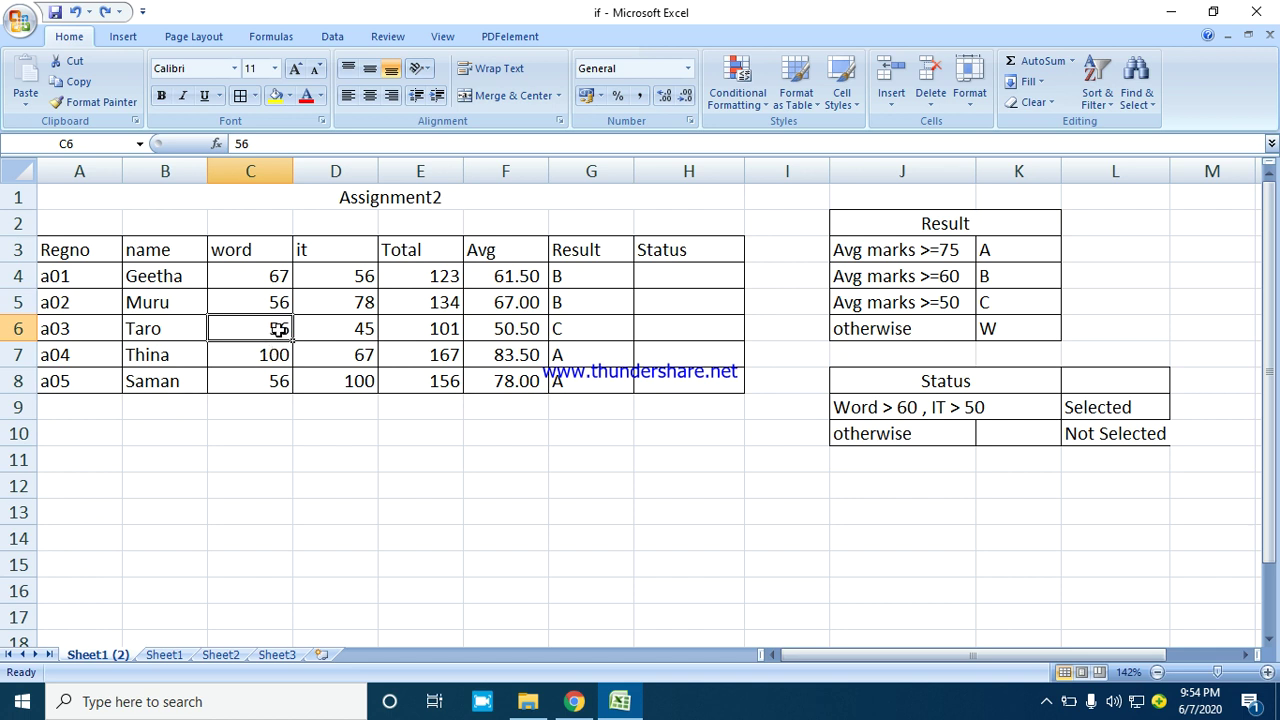
{"action": "left_click", "coordinate": [600, 275]}
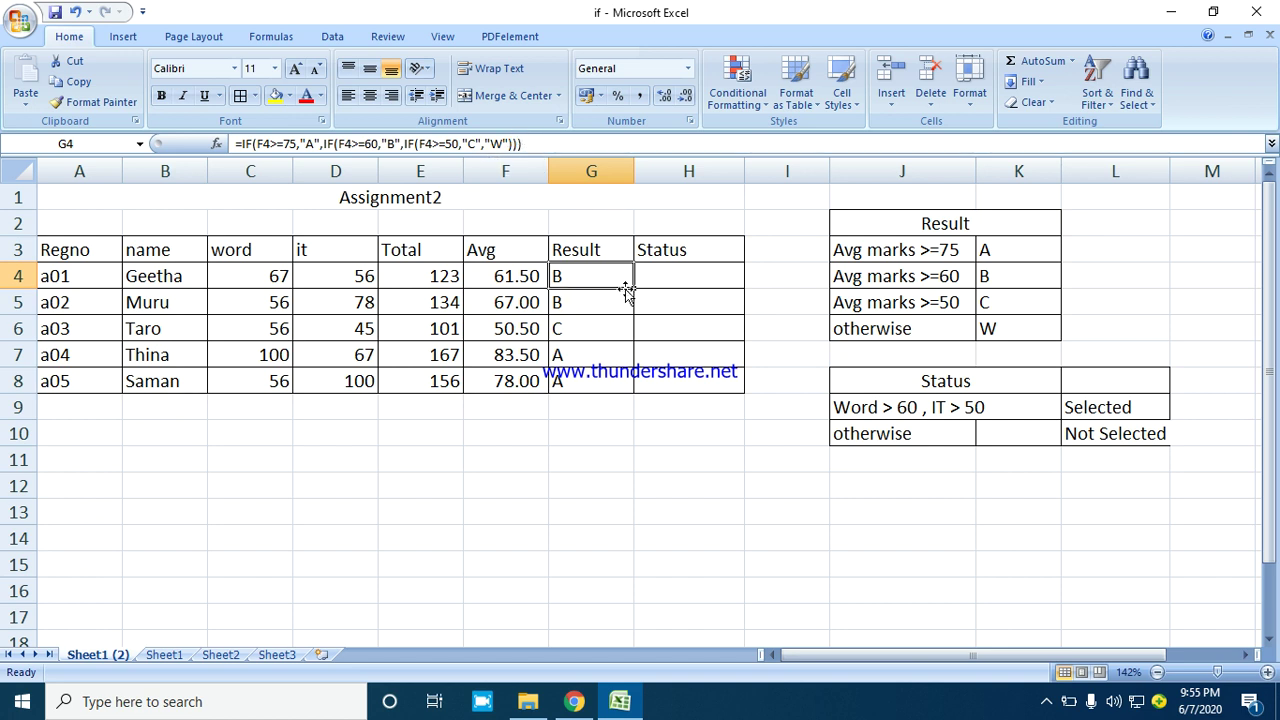
{"action": "left_click_drag", "start_coordinate": [633, 288], "coordinate": [622, 386]}
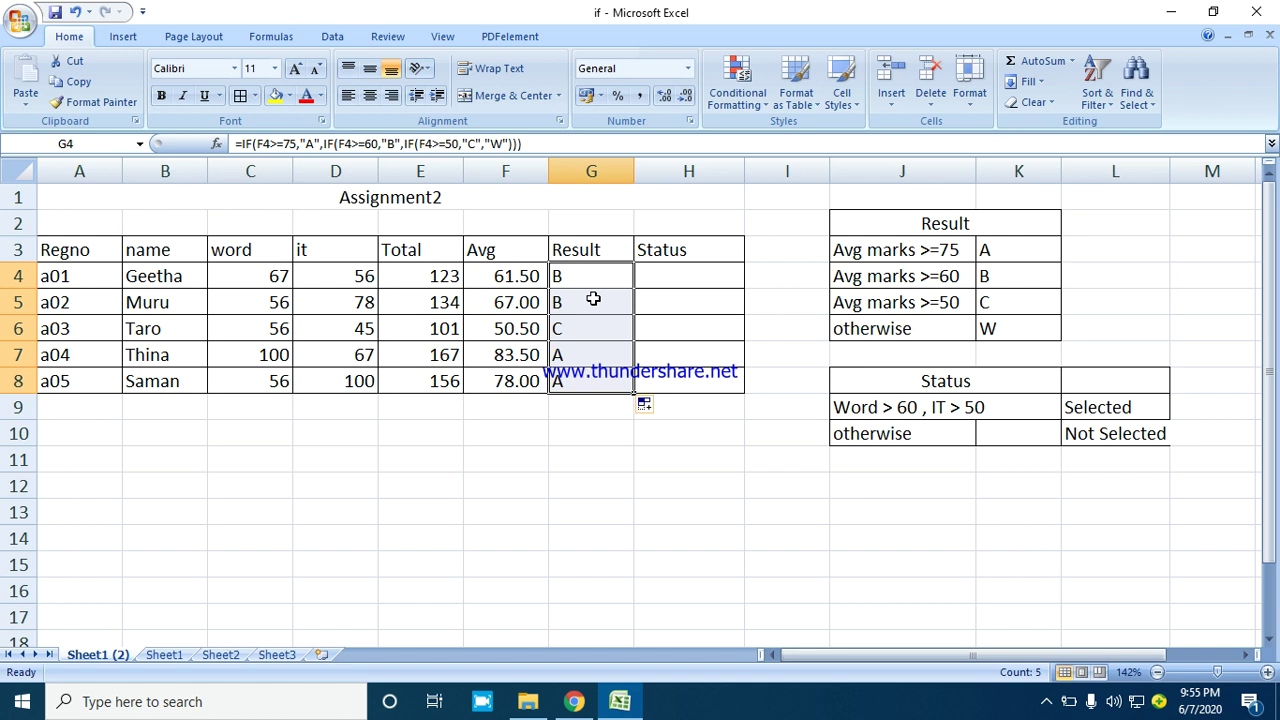
{"action": "left_click", "coordinate": [624, 437]}
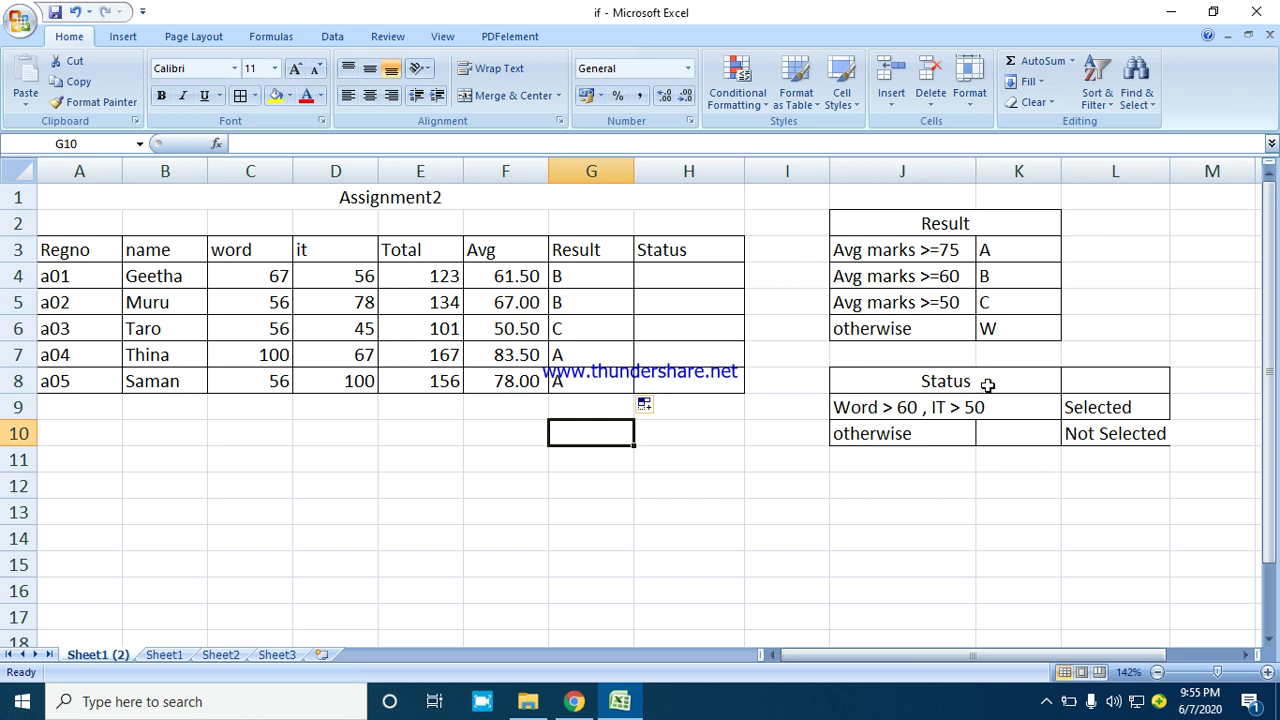
{"action": "left_click", "coordinate": [654, 273]}
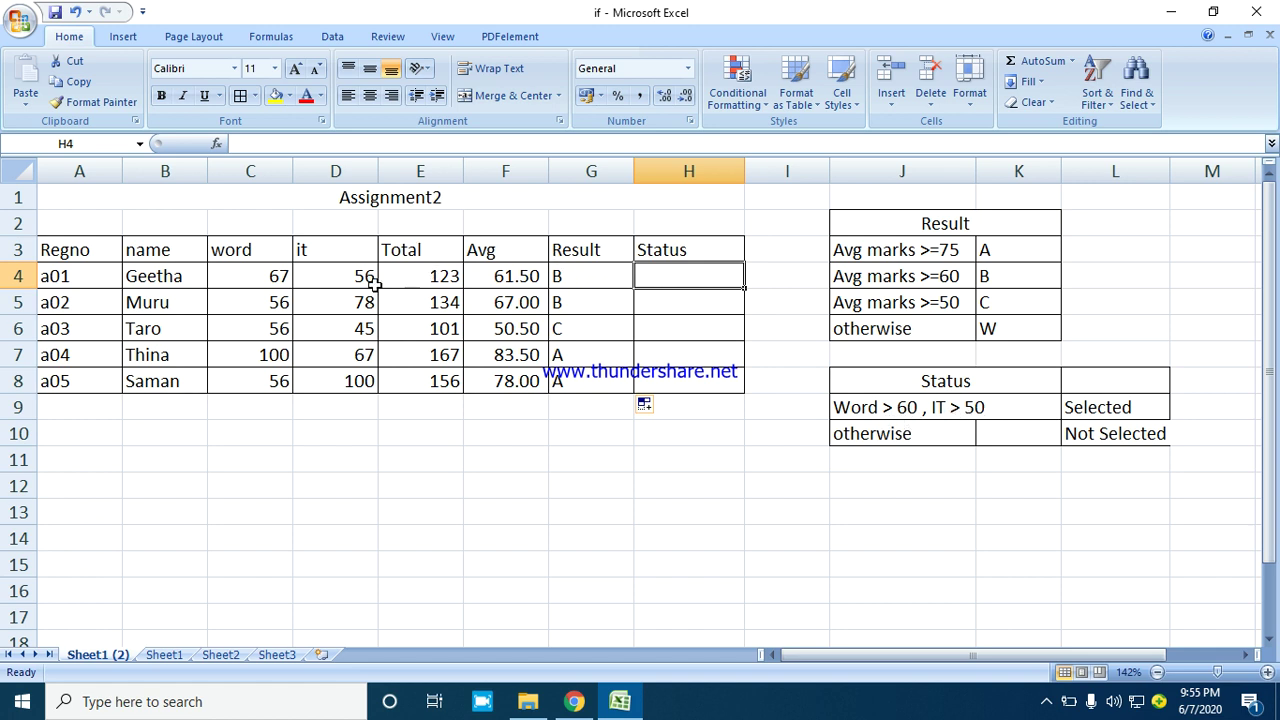
{"action": "left_click_drag", "start_coordinate": [250, 276], "coordinate": [257, 371]}
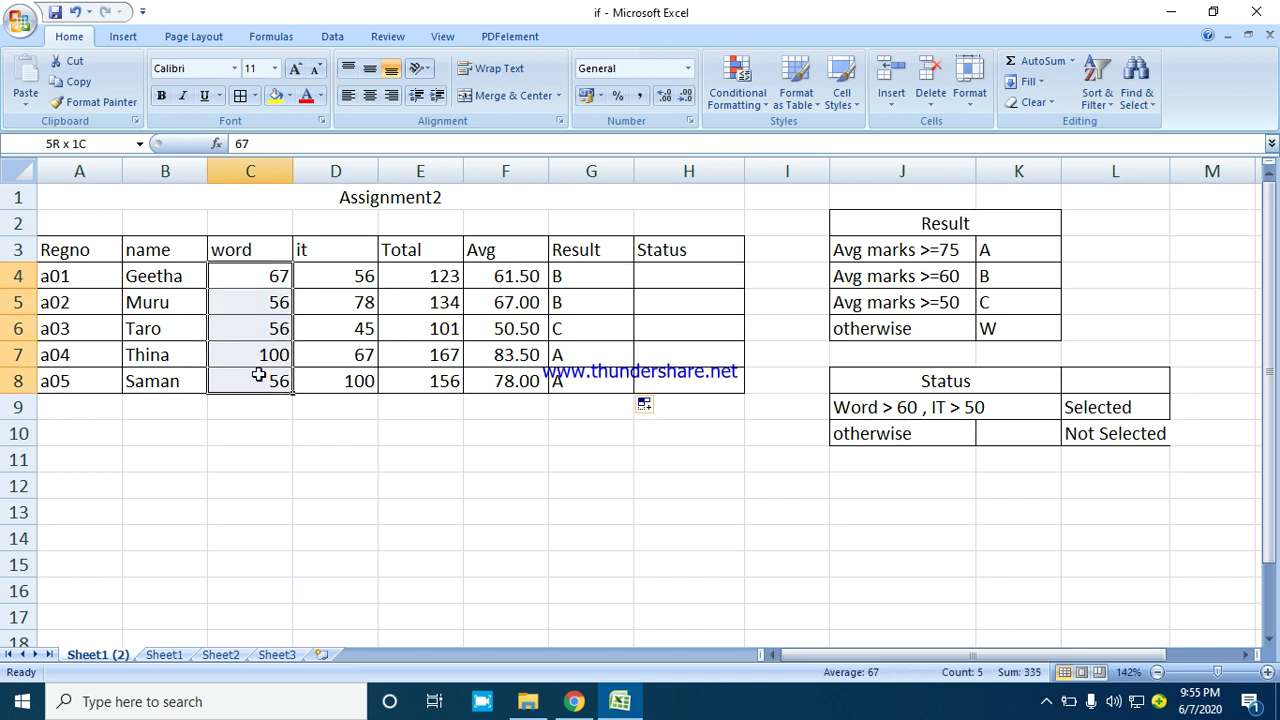
{"action": "left_click_drag", "start_coordinate": [324, 273], "coordinate": [300, 366]}
{"action": "left_click_drag", "start_coordinate": [246, 272], "coordinate": [254, 400]}
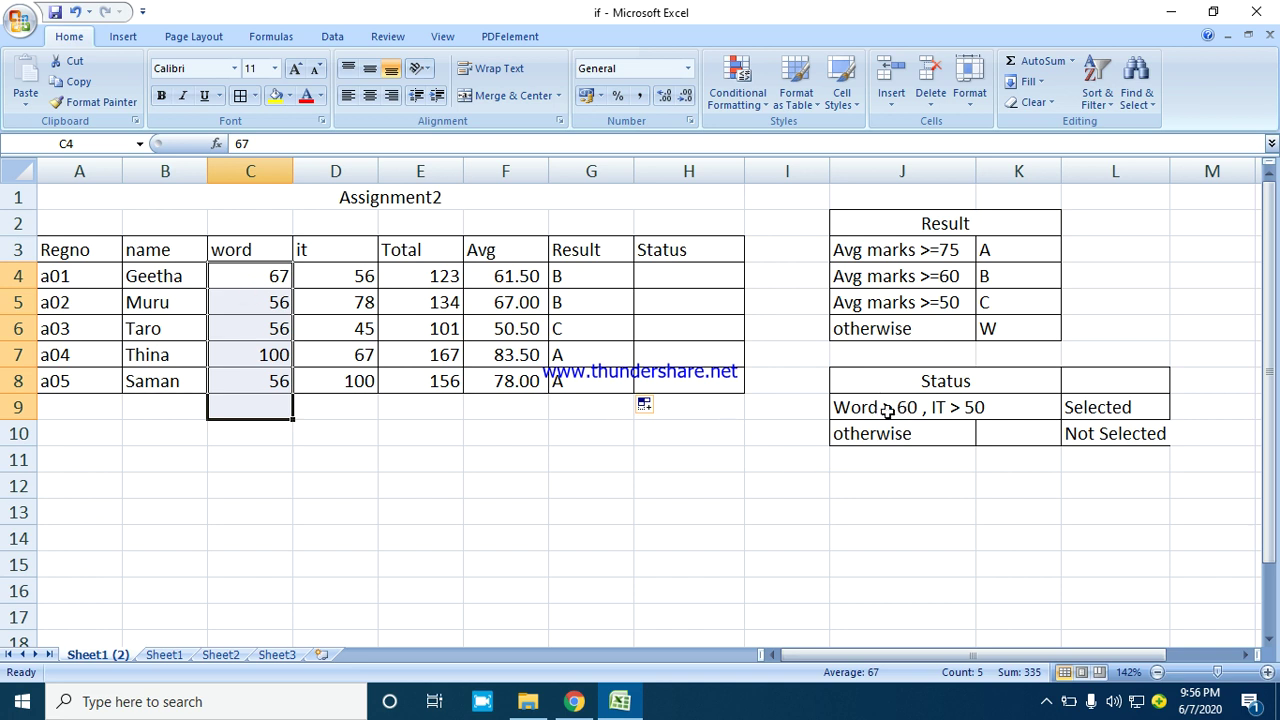
{"action": "left_click", "coordinate": [948, 410]}
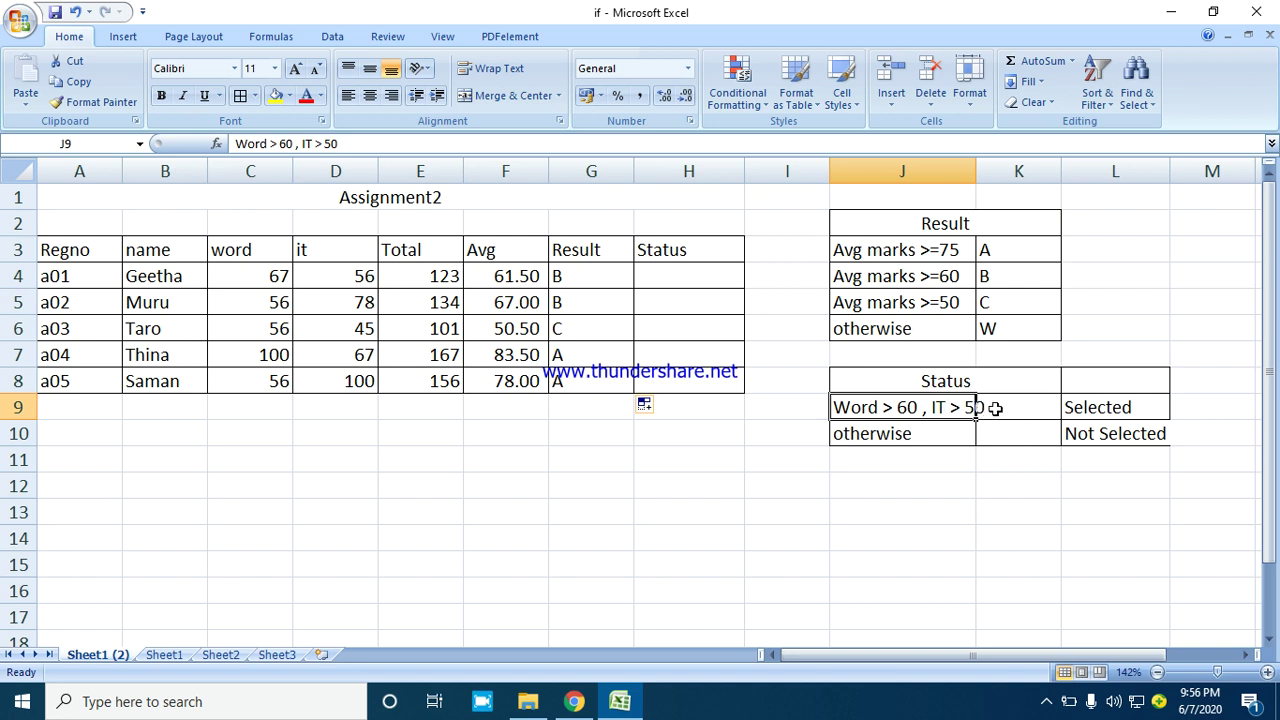
{"action": "left_click", "coordinate": [992, 423]}
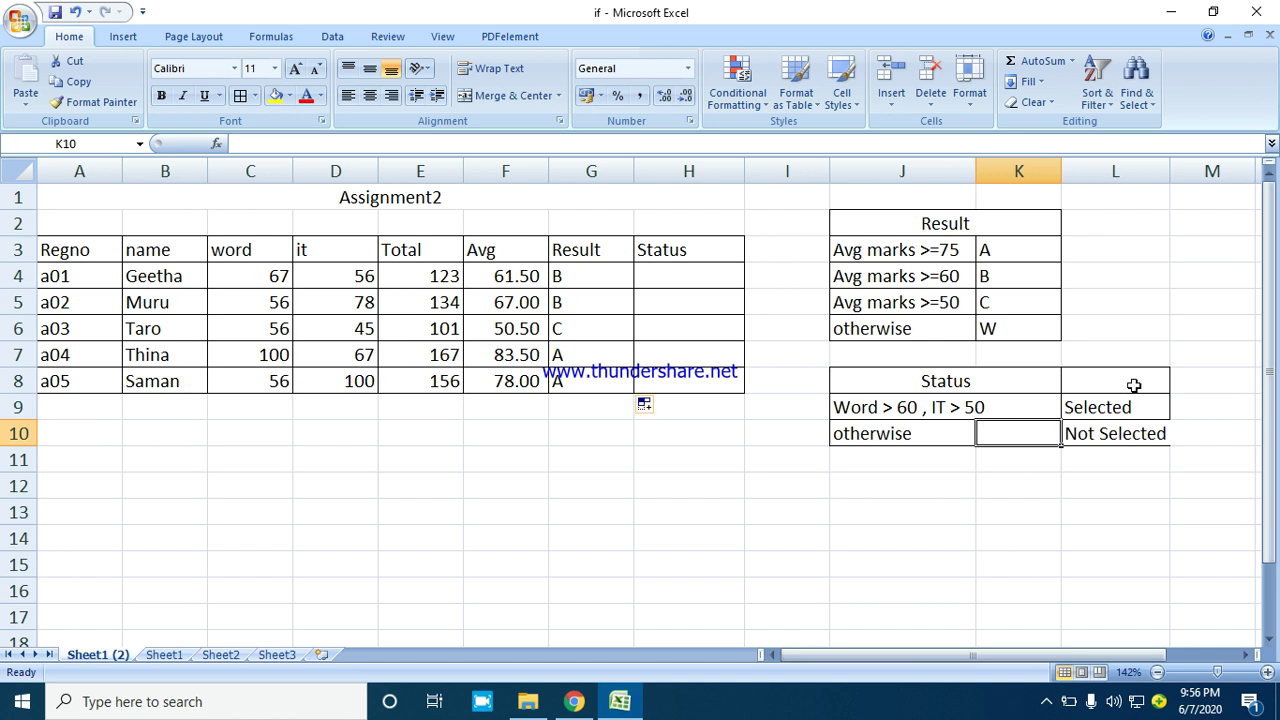
{"action": "left_click_drag", "start_coordinate": [562, 279], "coordinate": [572, 377]}
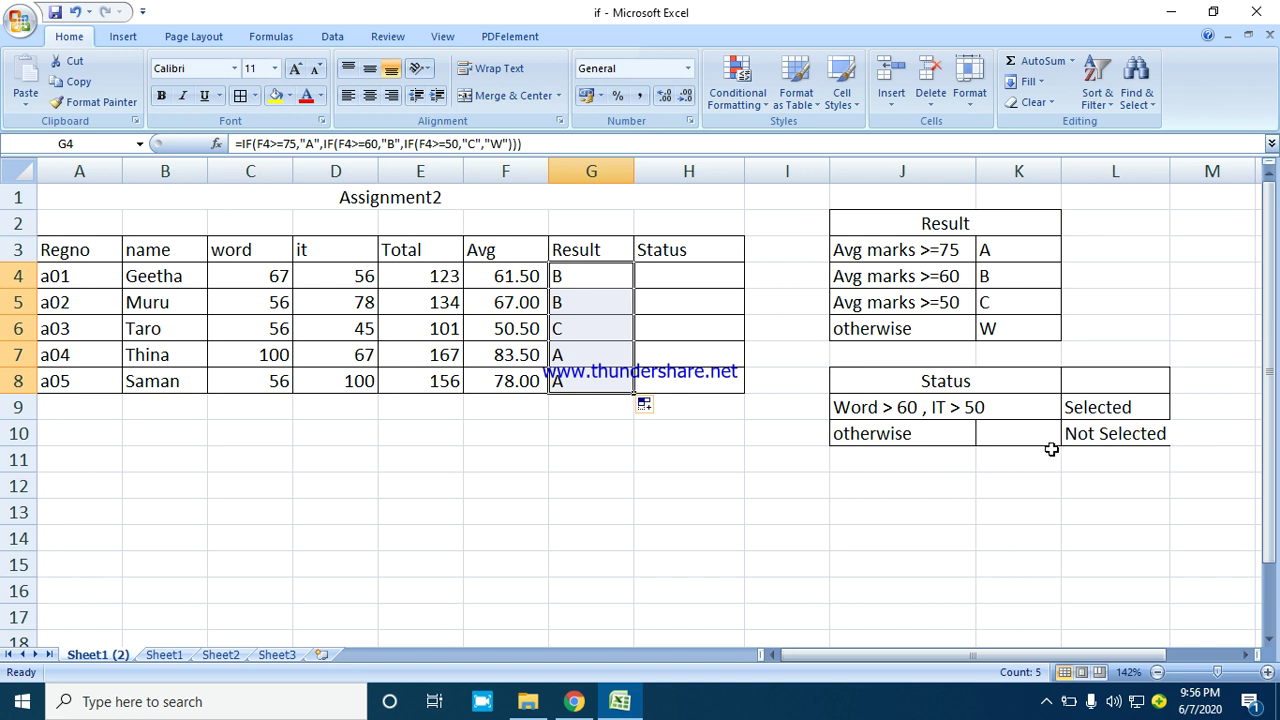
Step: Type the label AND in C10 and OR in C11, then review both cells
{"action": "left_click", "coordinate": [247, 432]}
{"action": "type", "text": "AND"}
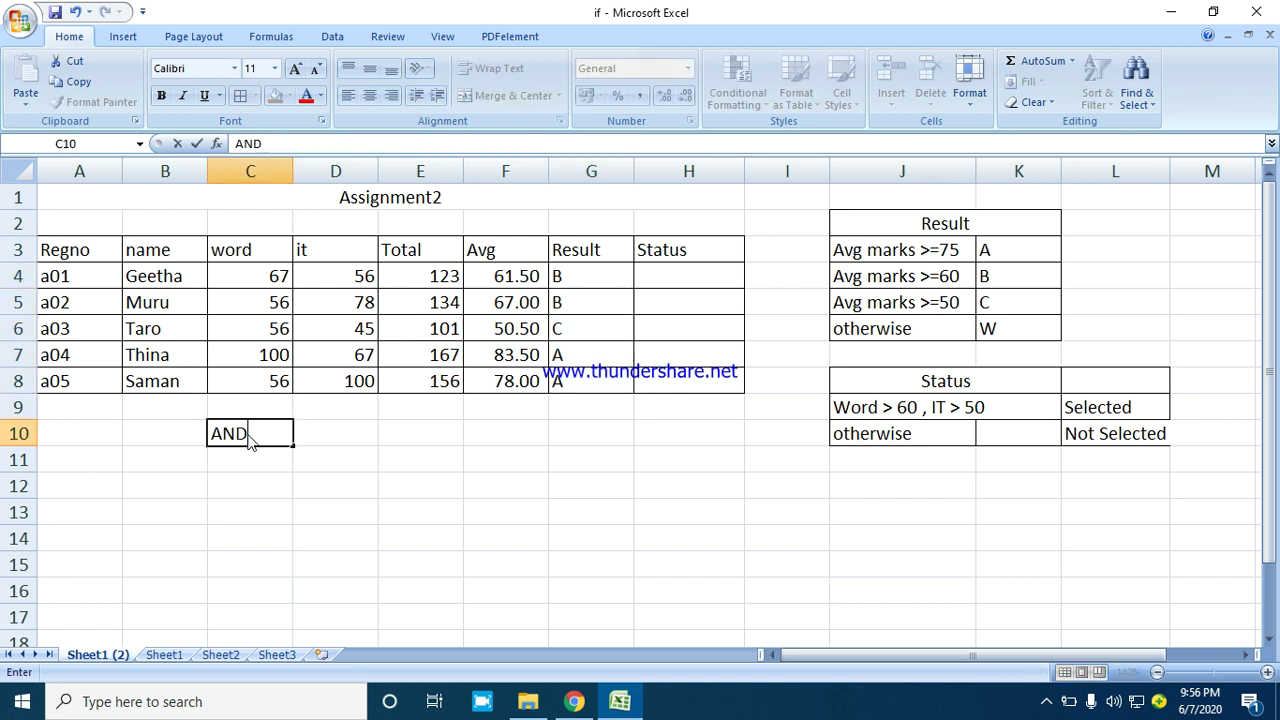
{"action": "key", "text": "Return"}
{"action": "type", "text": "OR"}
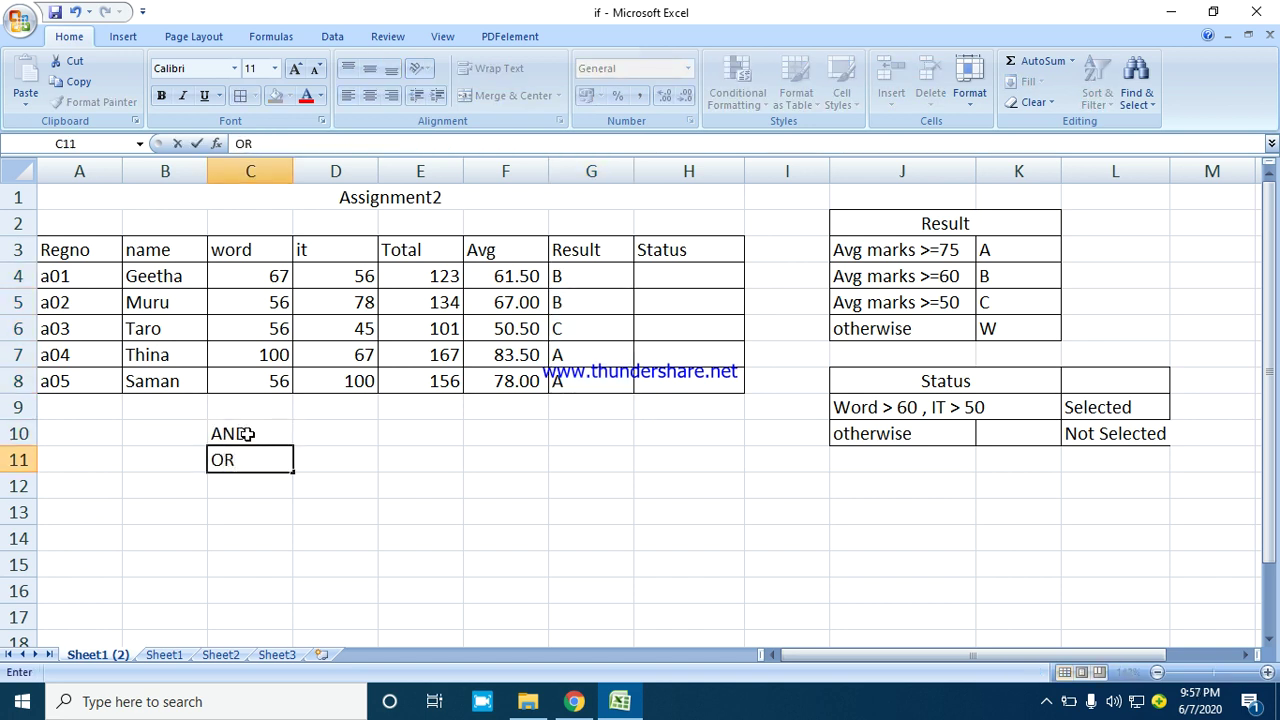
{"action": "key", "text": "Return"}
{"action": "left_click_drag", "start_coordinate": [264, 437], "coordinate": [264, 455]}
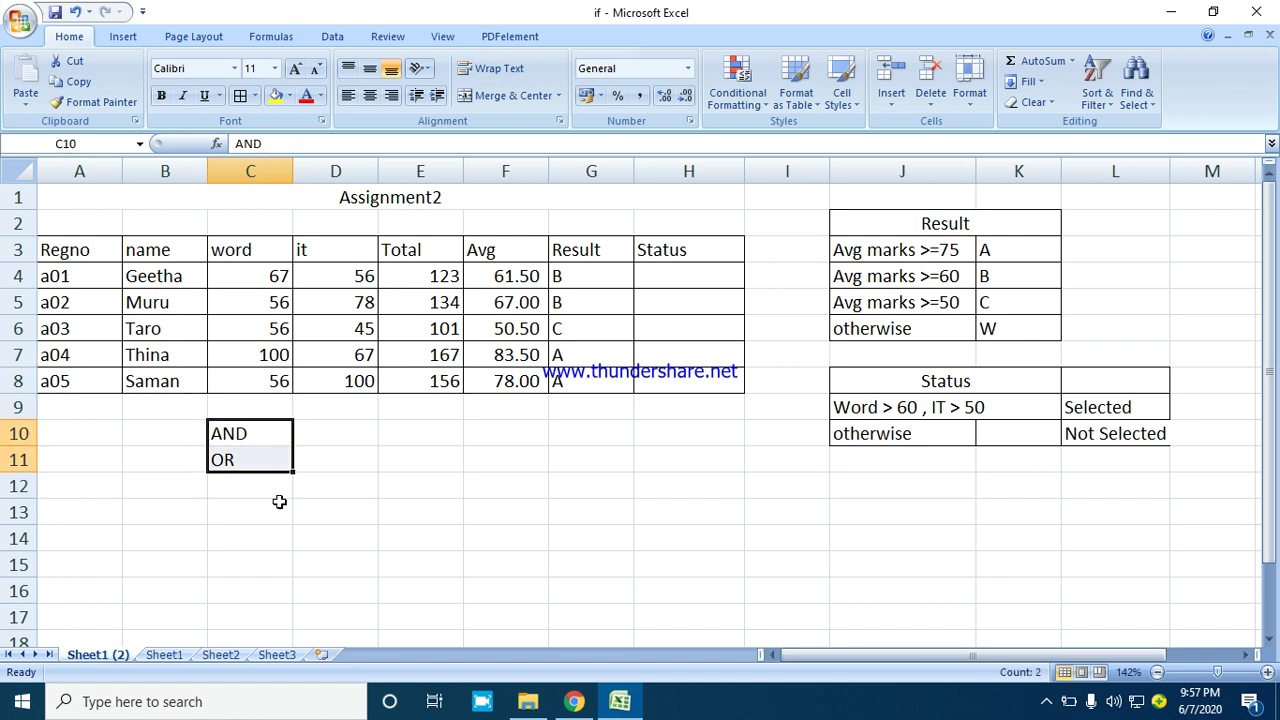
{"action": "left_click", "coordinate": [249, 431]}
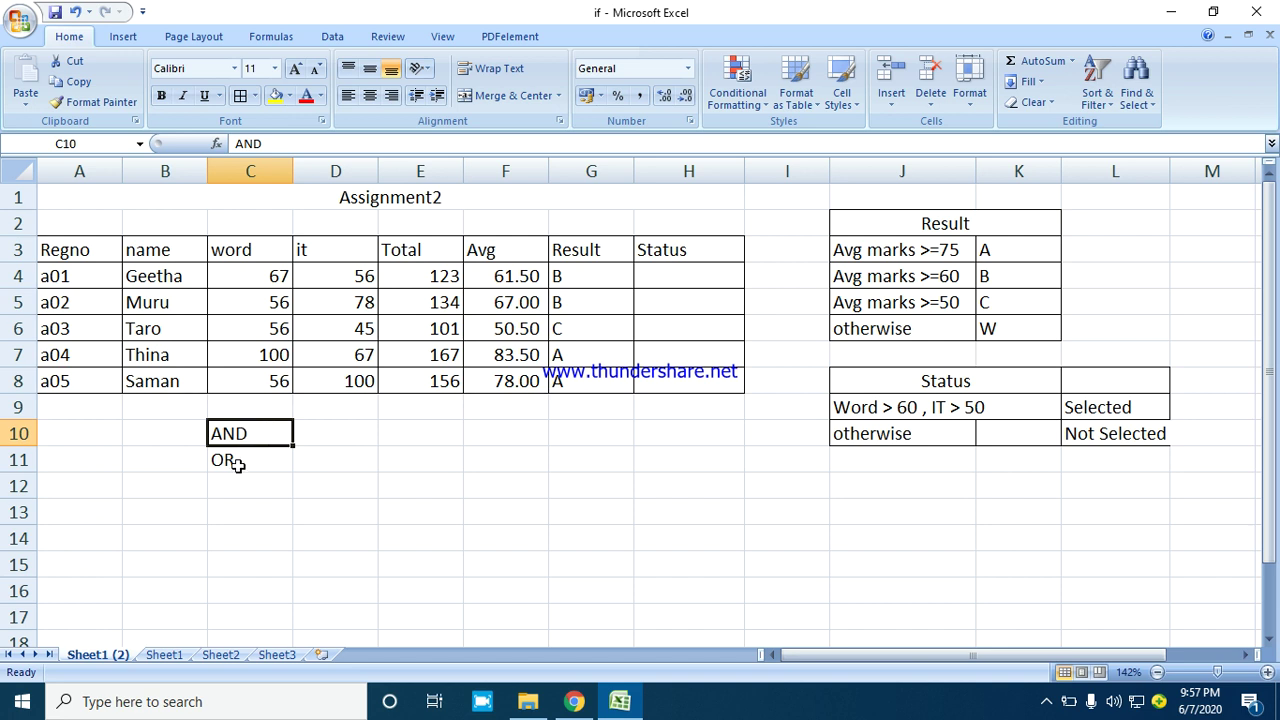
{"action": "left_click", "coordinate": [237, 465]}
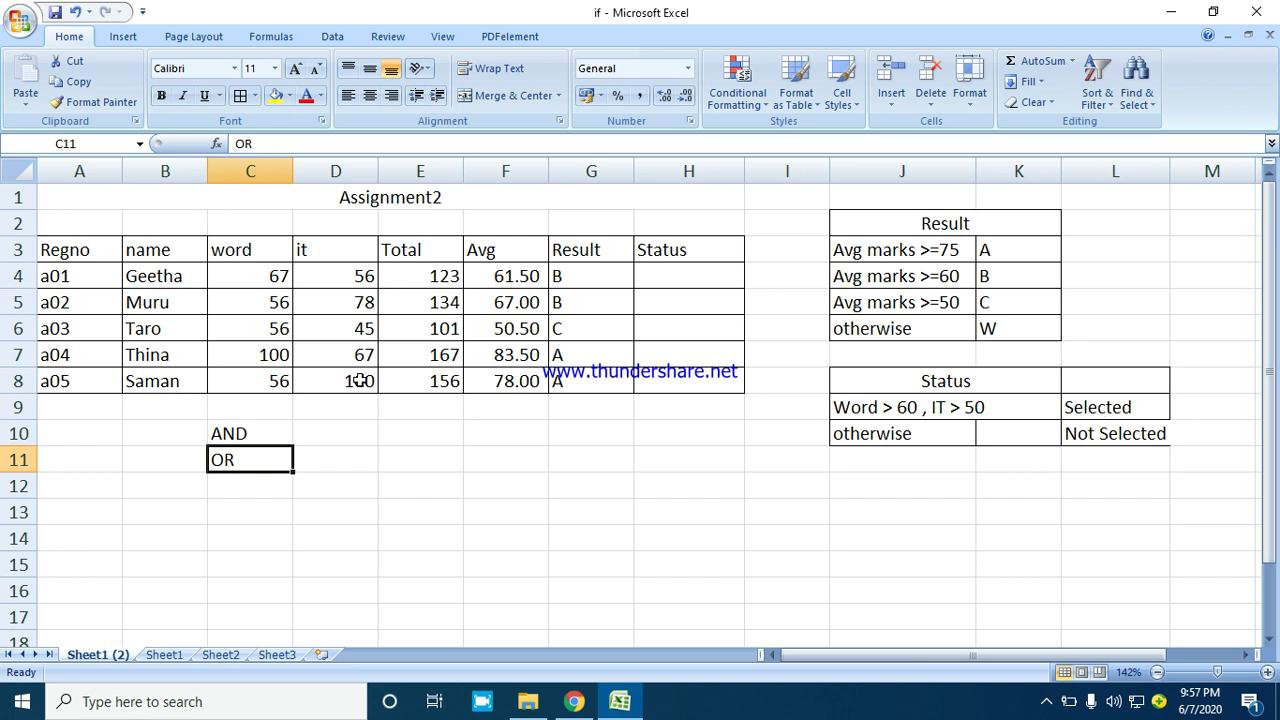
{"action": "left_click", "coordinate": [287, 430]}
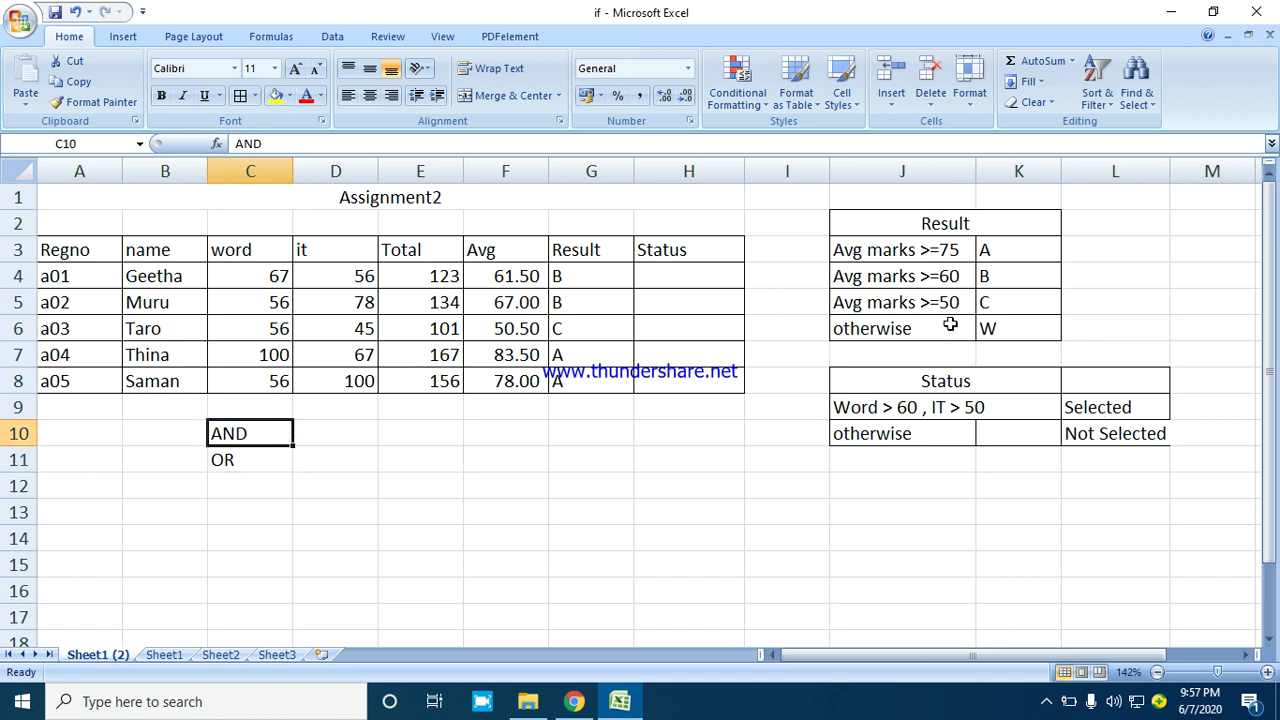
Step: In H4, build =IF(AND(C4>60,D4>50),"selected","not selected") using the IF and AND suggestions
{"action": "left_click", "coordinate": [645, 278]}
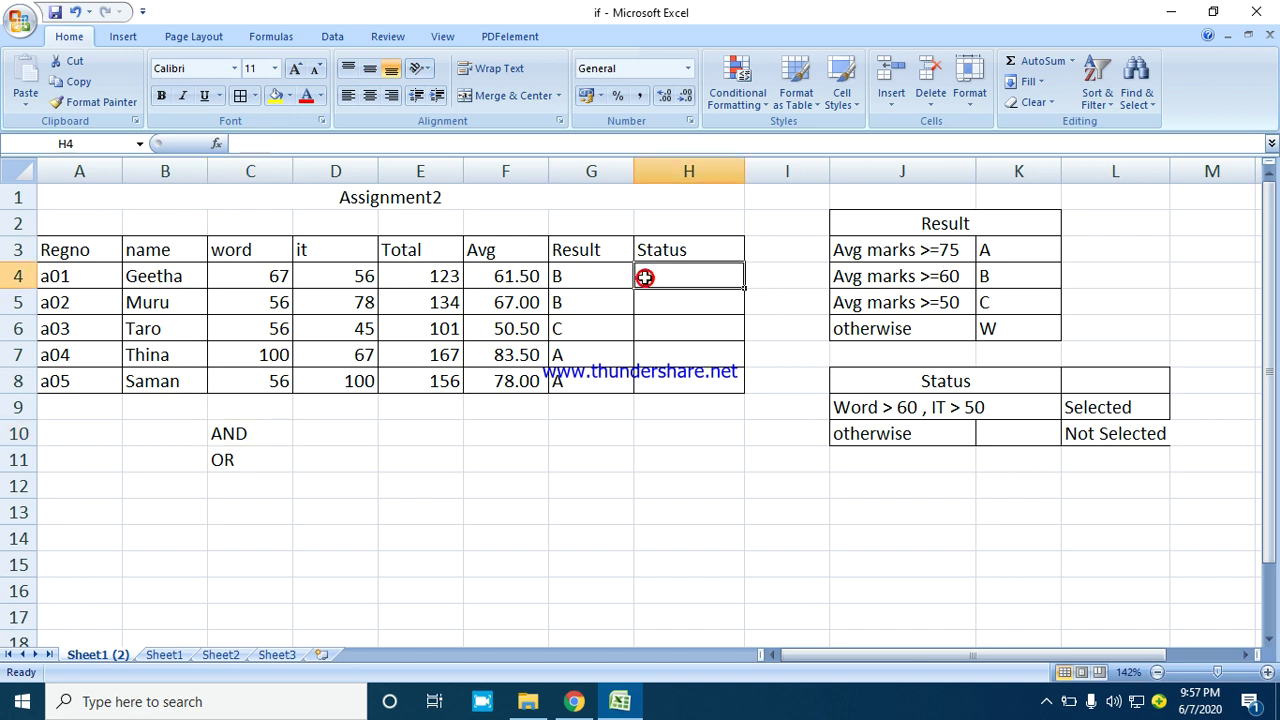
{"action": "type", "text": "=if"}
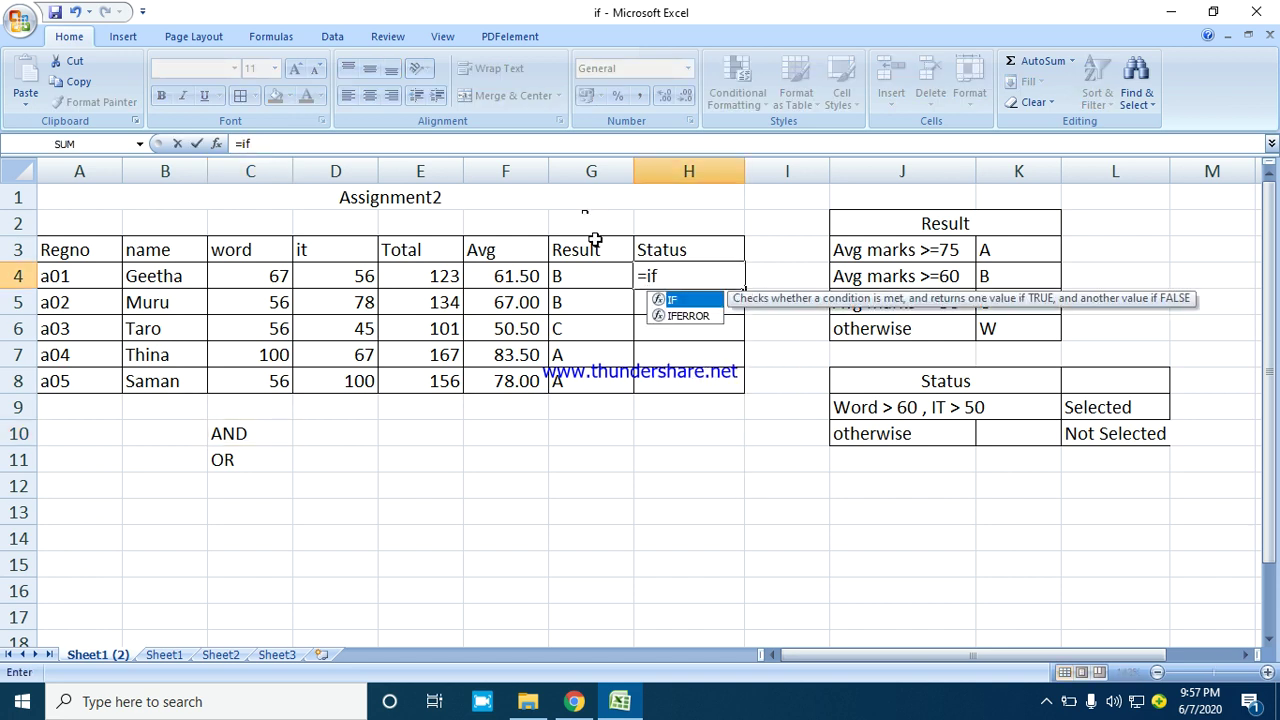
{"action": "double_click", "coordinate": [682, 301]}
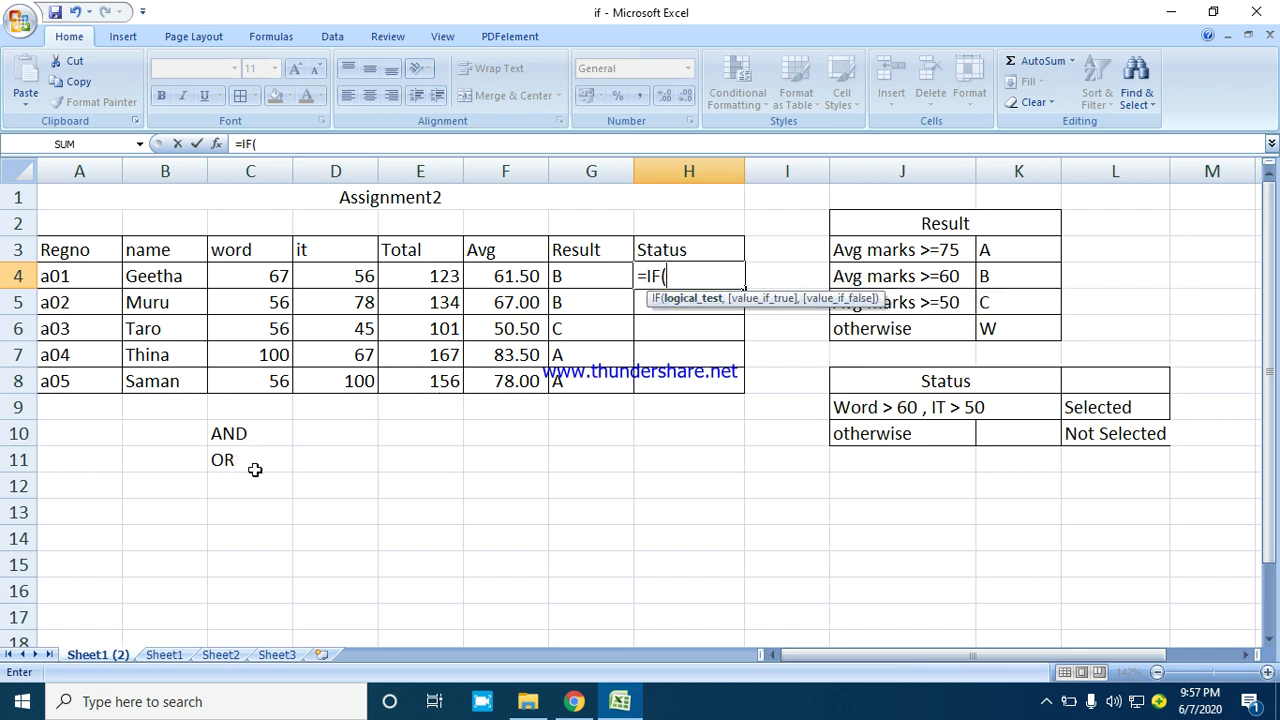
{"action": "type", "text": "and"}
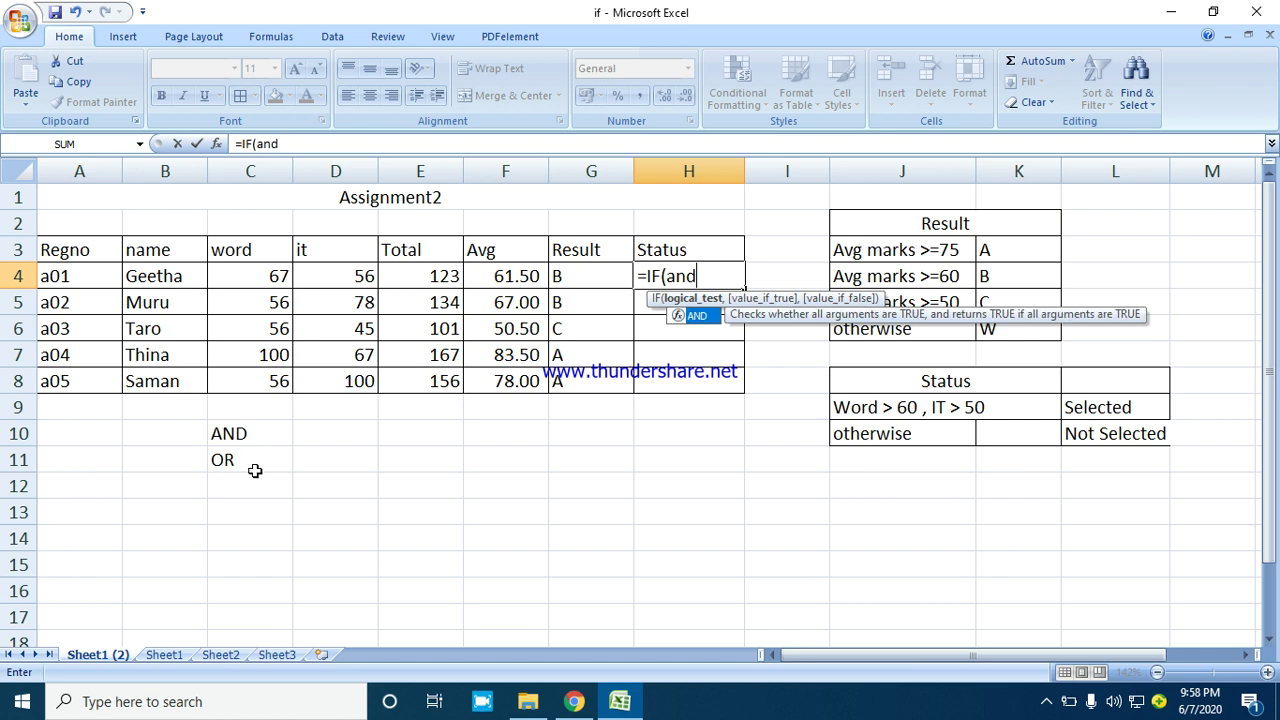
{"action": "double_click", "coordinate": [699, 316]}
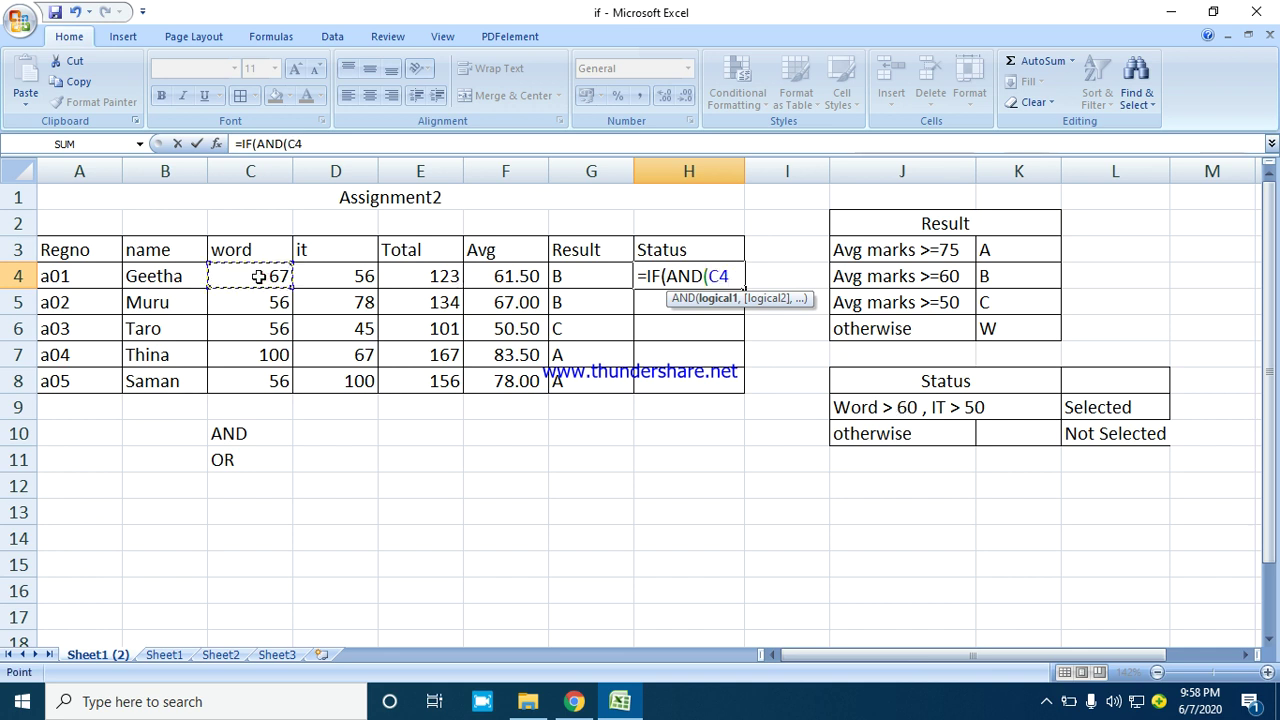
{"action": "type", "text": ">60,"}
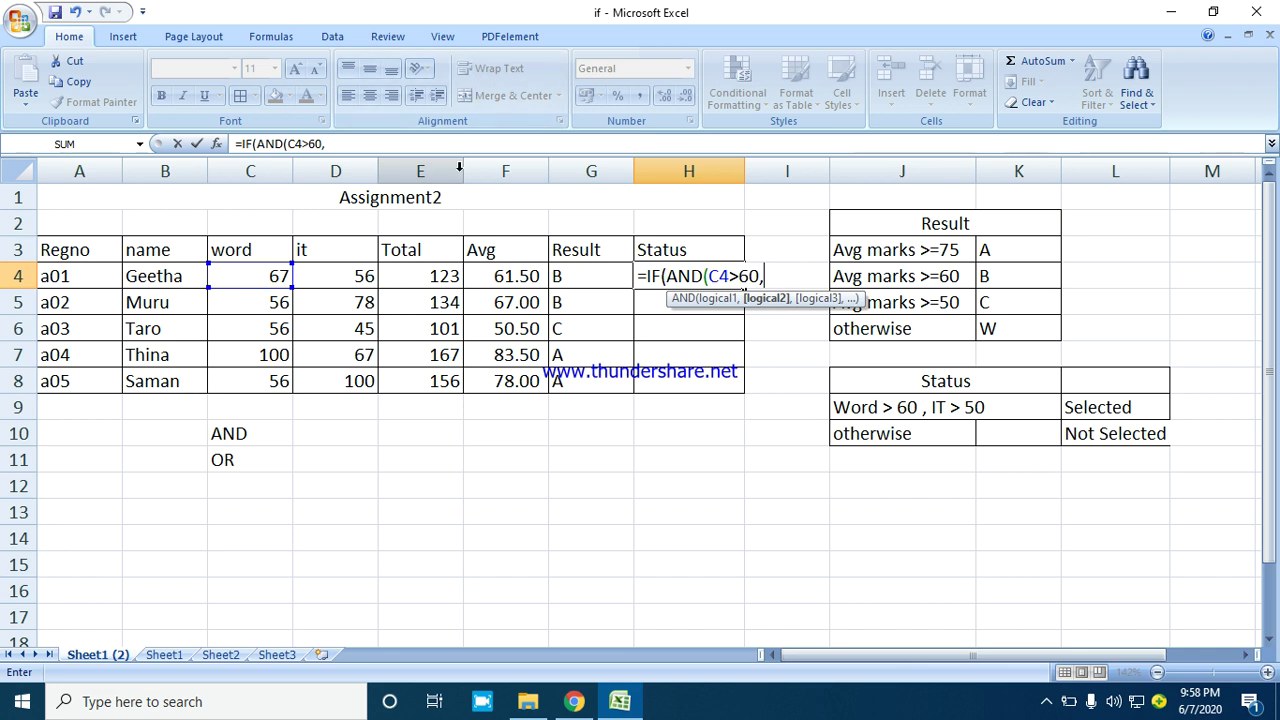
{"action": "left_click", "coordinate": [338, 277]}
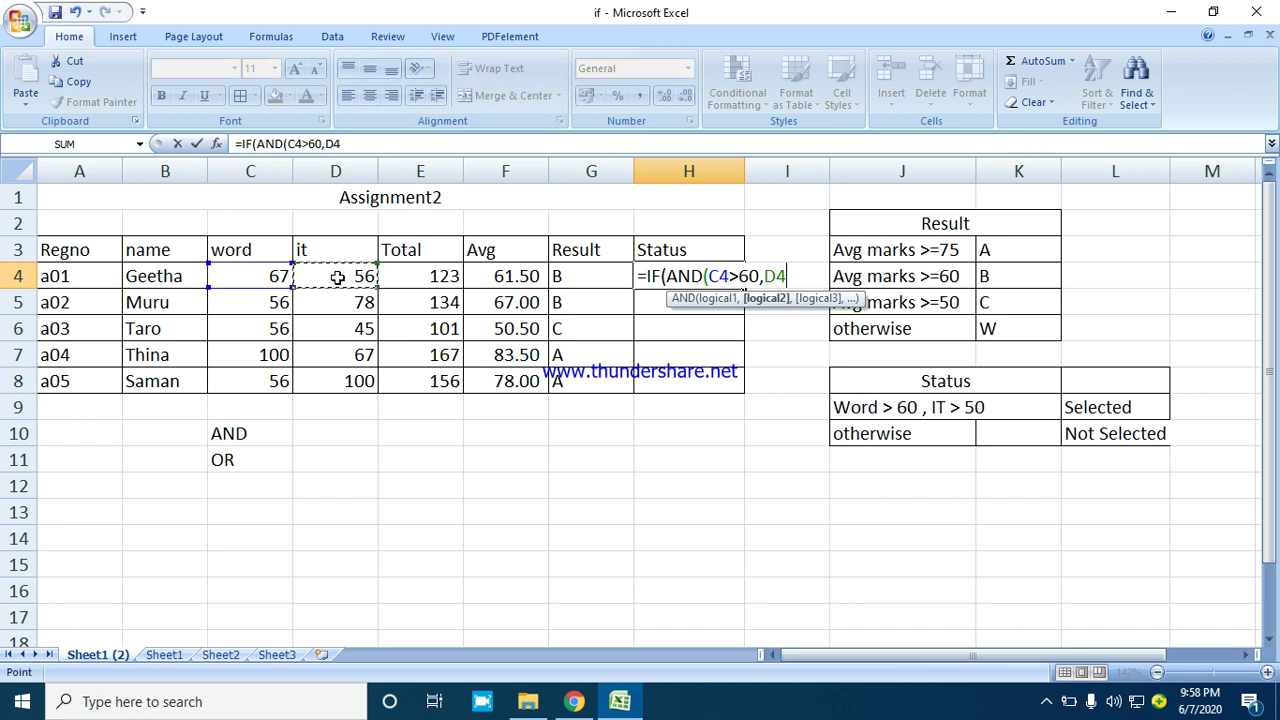
{"action": "type", "text": ">50"}
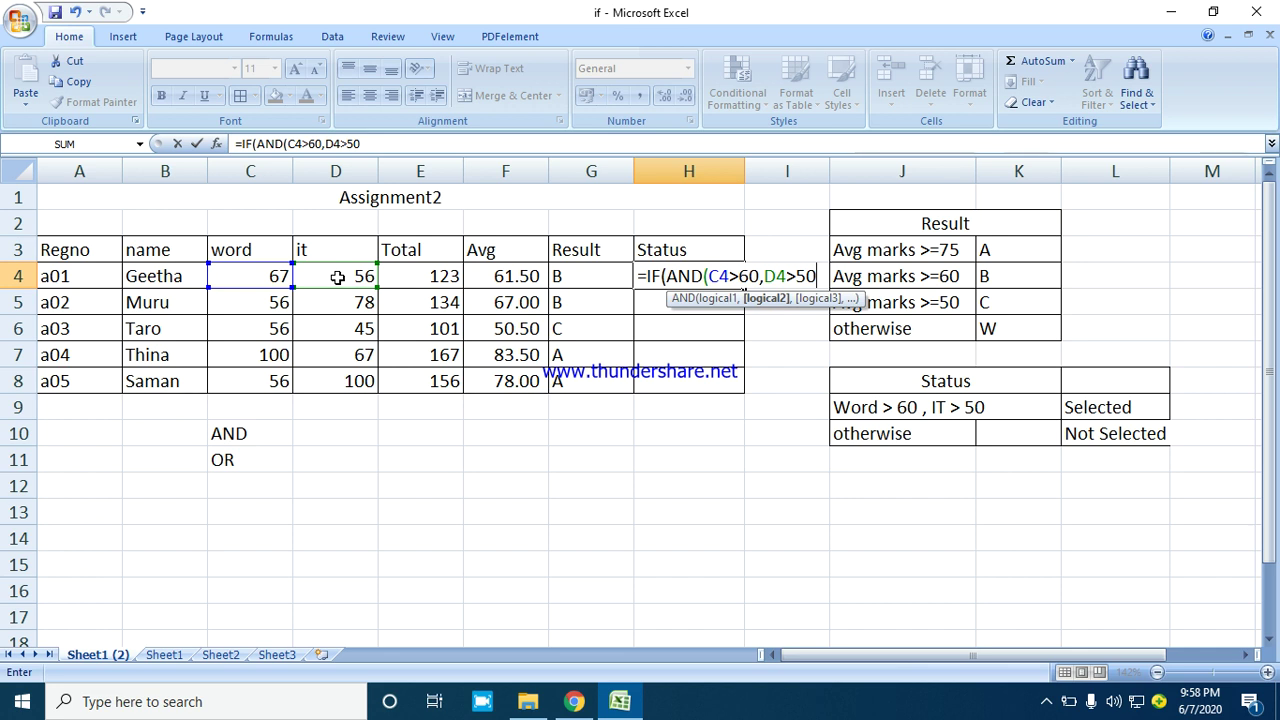
{"action": "type", "text": ")"}
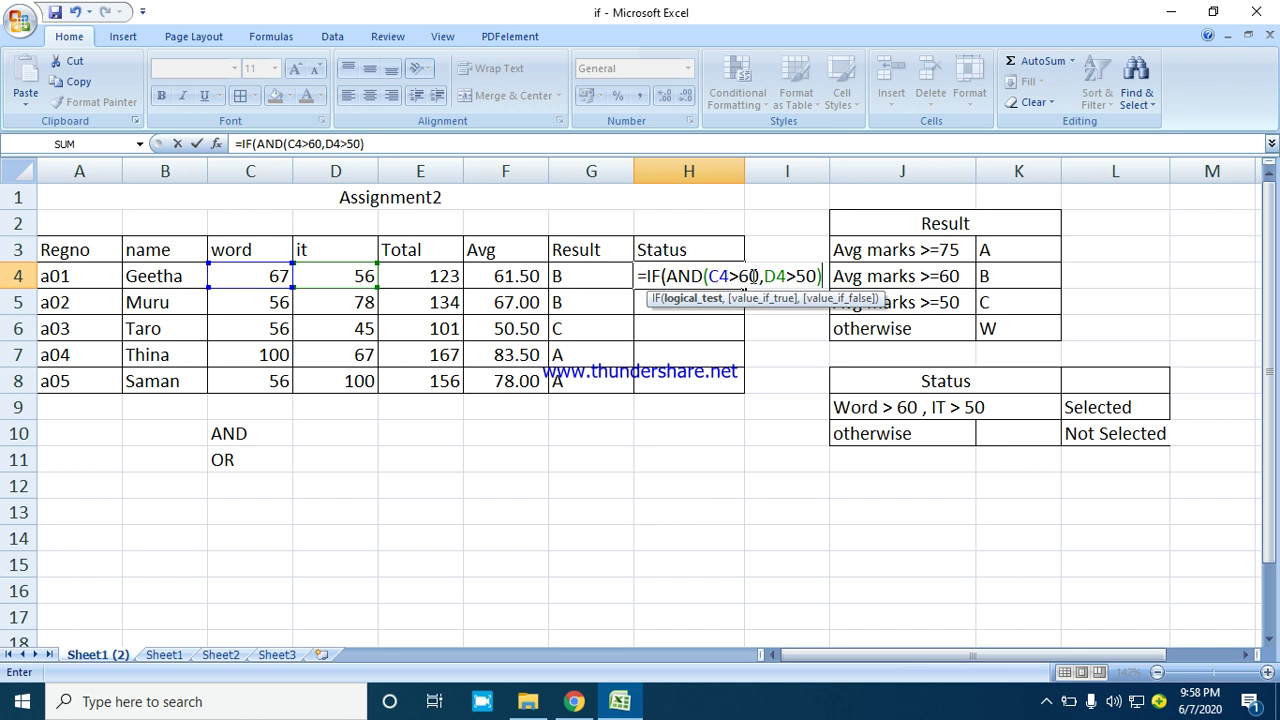
{"action": "type", "text": ",\""}
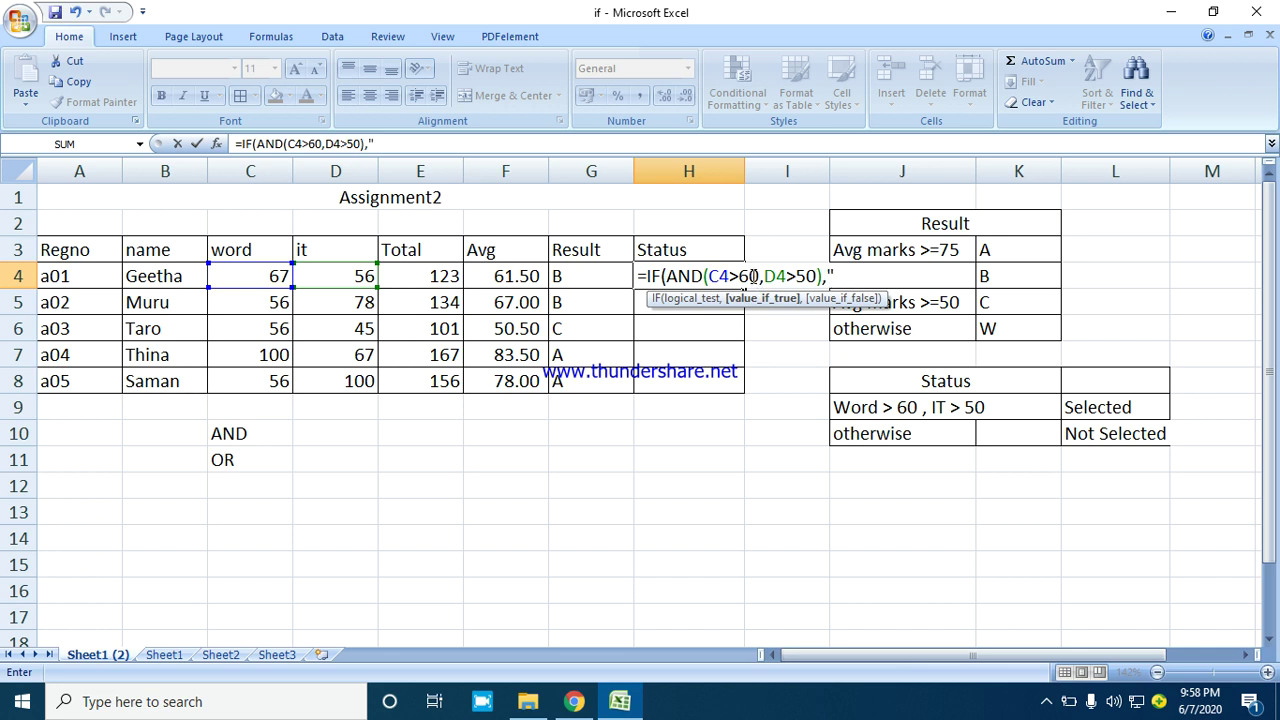
{"action": "type", "text": "selected\""}
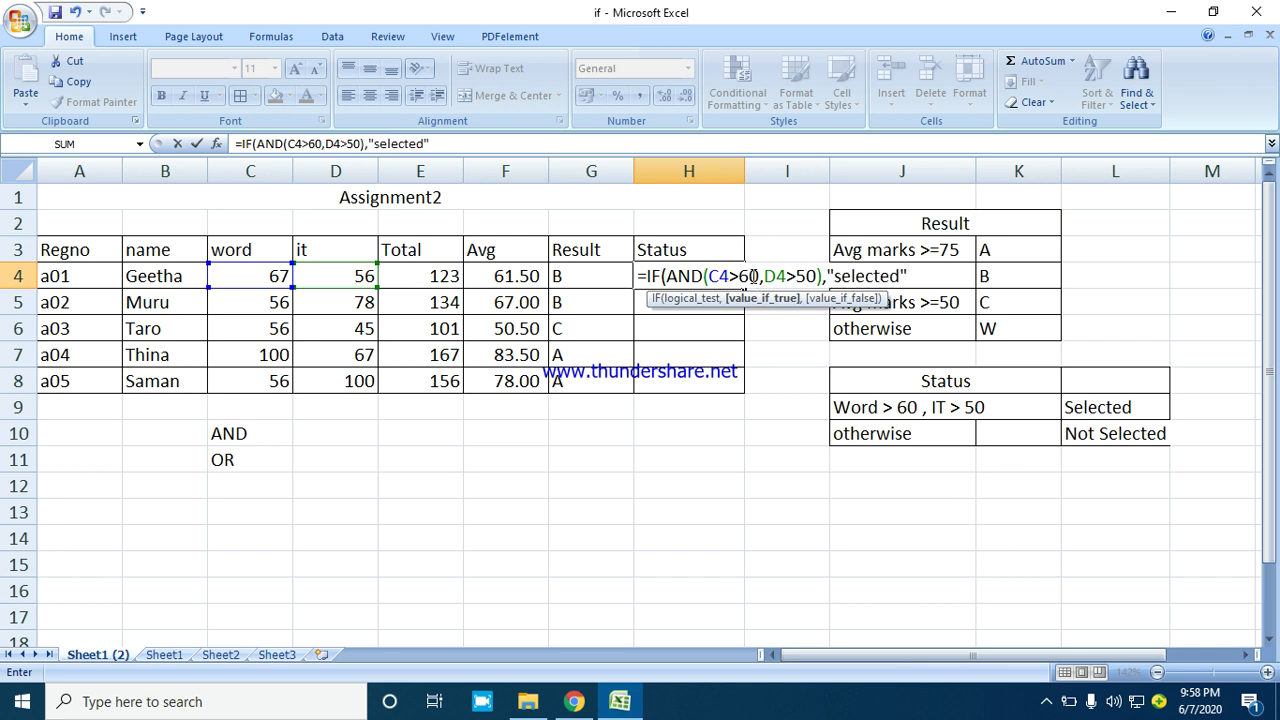
{"action": "type", "text": ",\""}
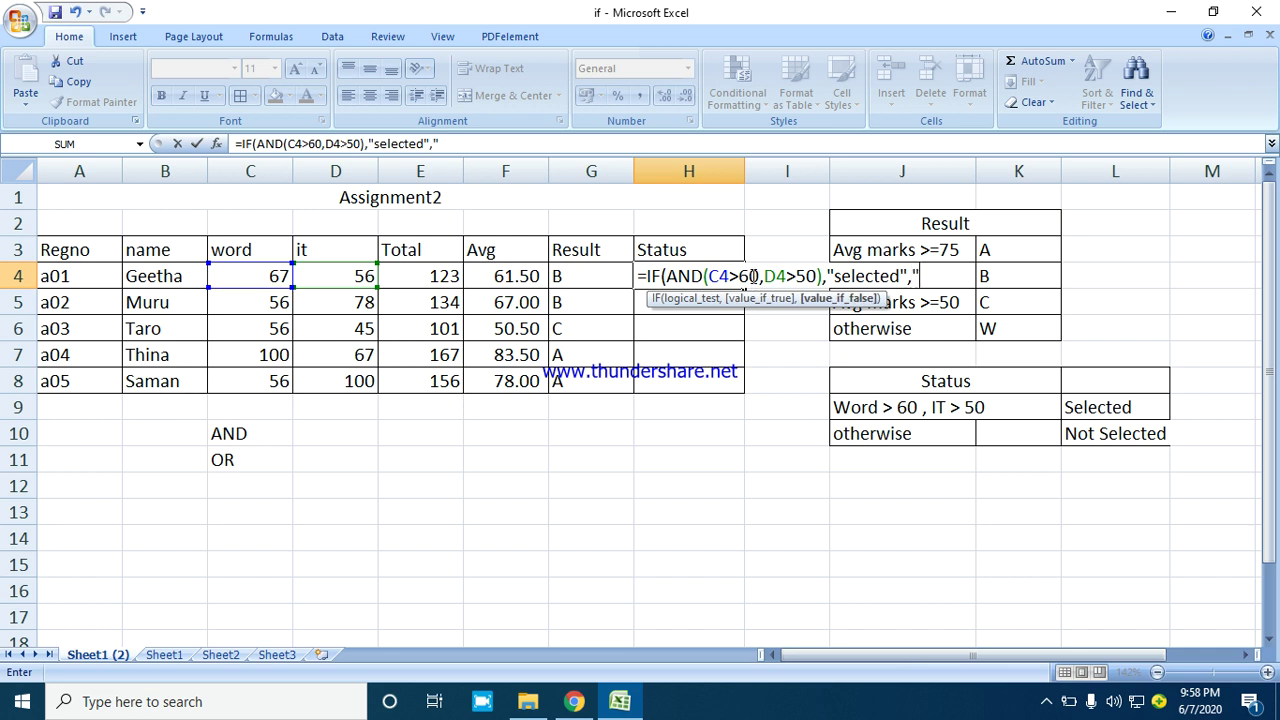
{"action": "type", "text": "not selected"}
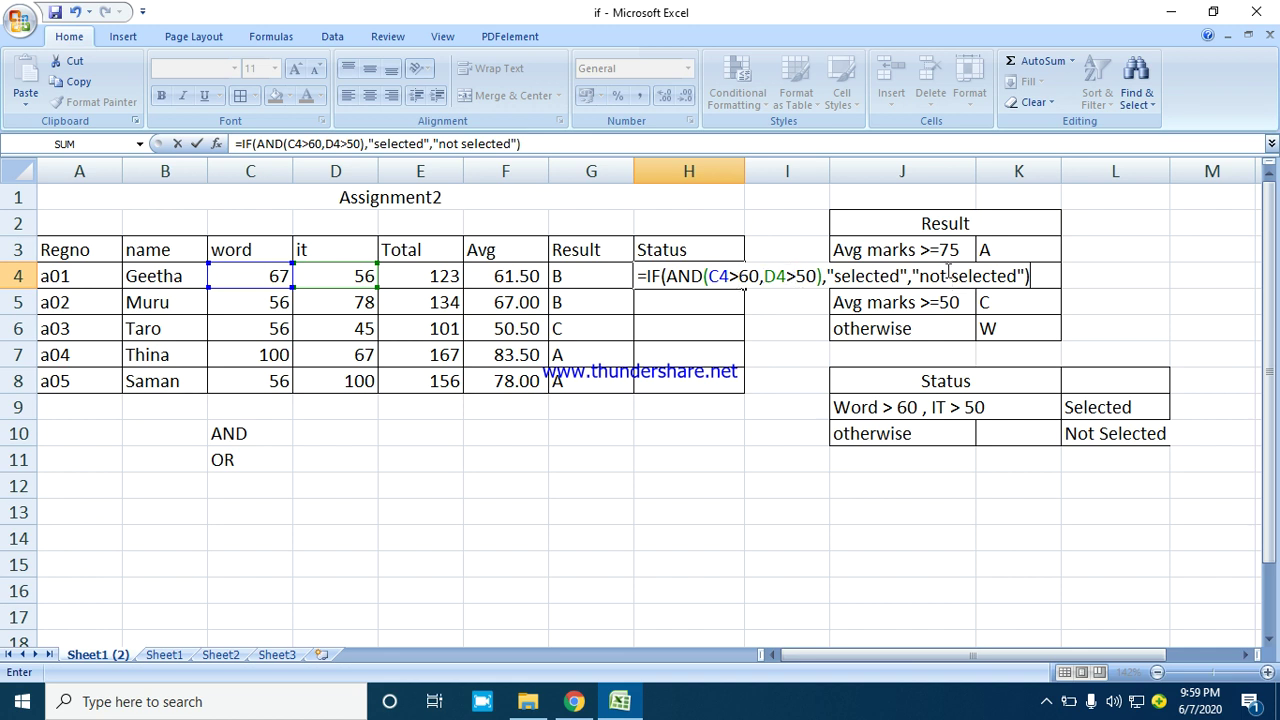
Step: Fill the Status formula from H4 down to H8, check H5, then select B3:C8
{"action": "key", "text": "Return"}
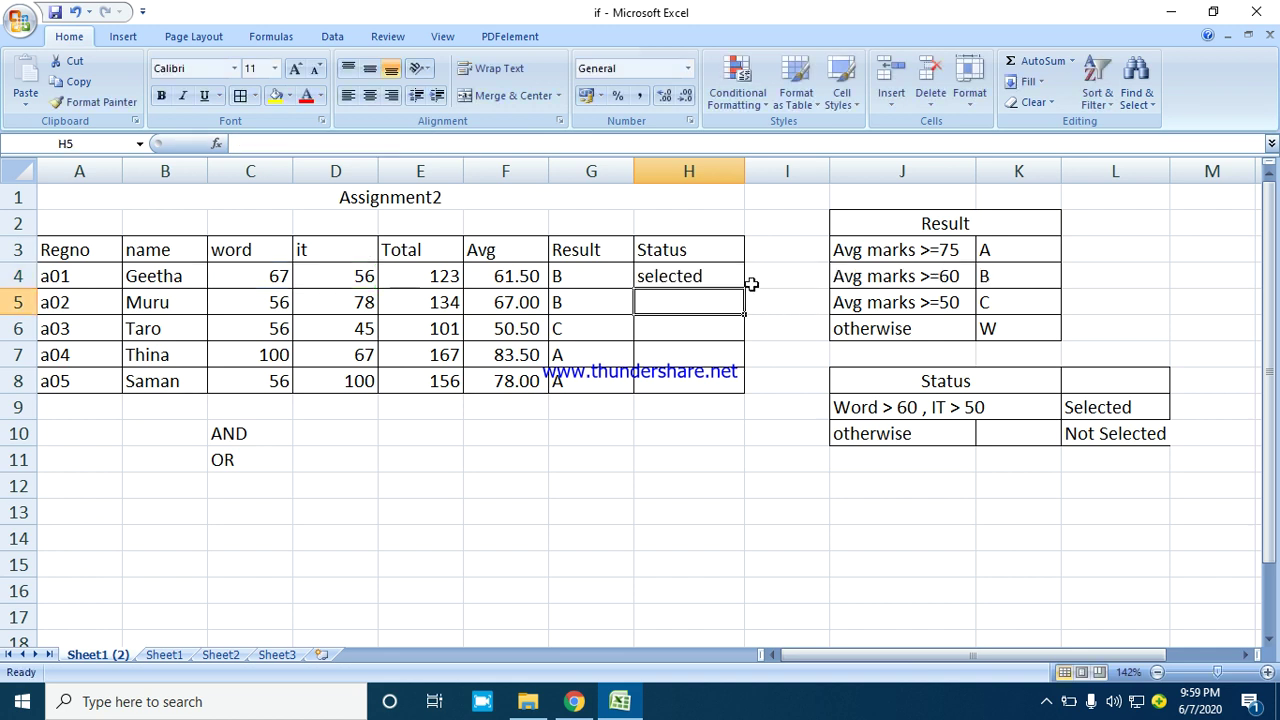
{"action": "left_click", "coordinate": [729, 271]}
{"action": "left_click_drag", "start_coordinate": [743, 290], "coordinate": [751, 394]}
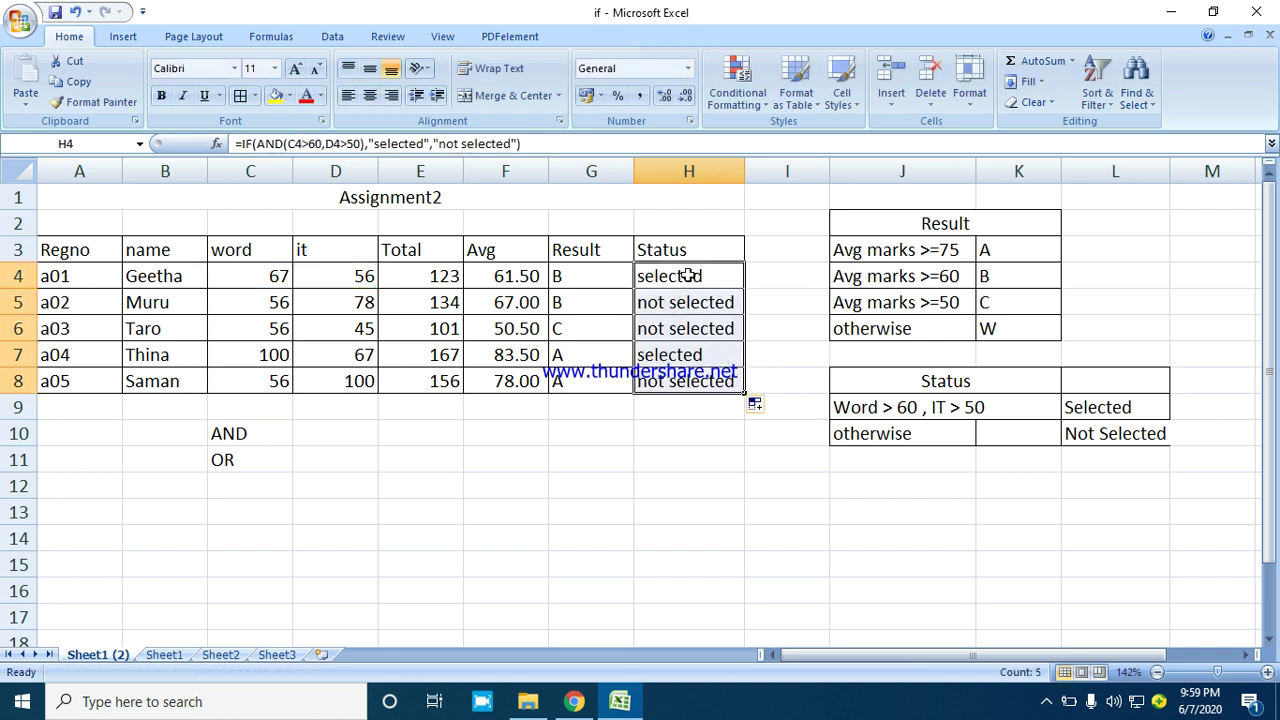
{"action": "left_click", "coordinate": [677, 302]}
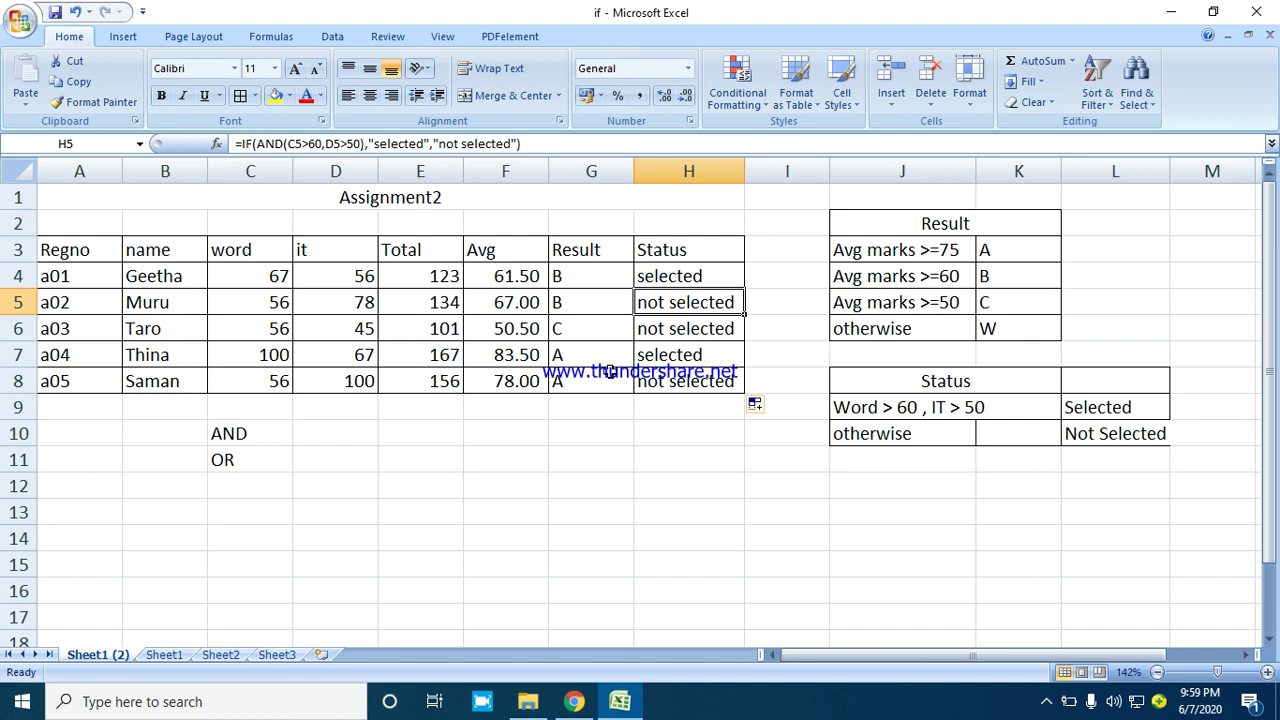
{"action": "left_click", "coordinate": [352, 426]}
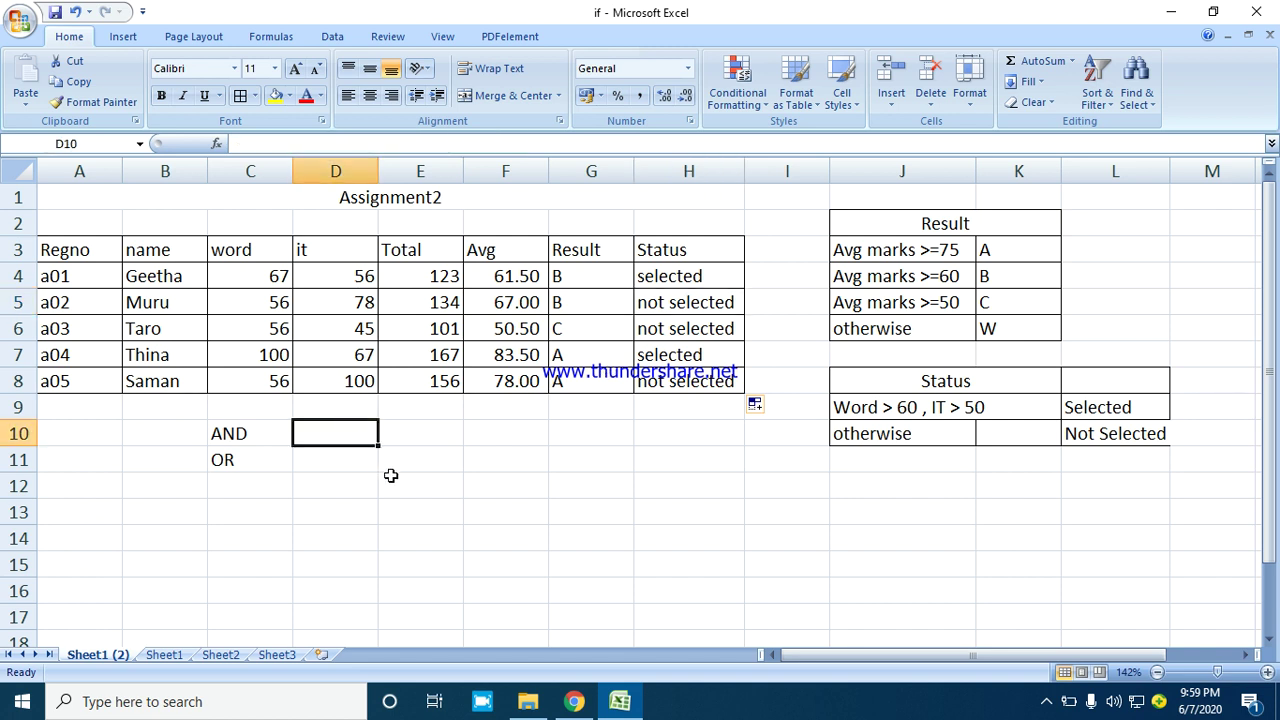
{"action": "left_click_drag", "start_coordinate": [158, 253], "coordinate": [261, 370]}
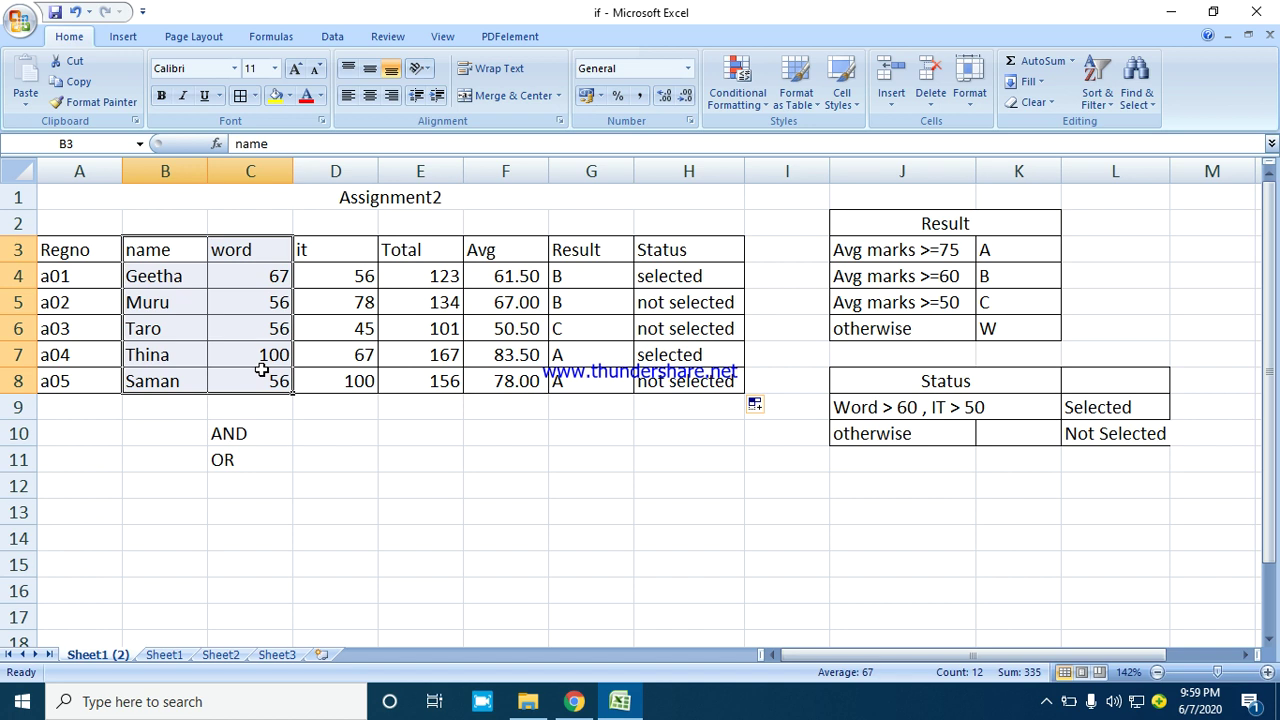
Step: Insert a 3-D pie chart of the selected word marks
{"action": "left_click", "coordinate": [124, 36]}
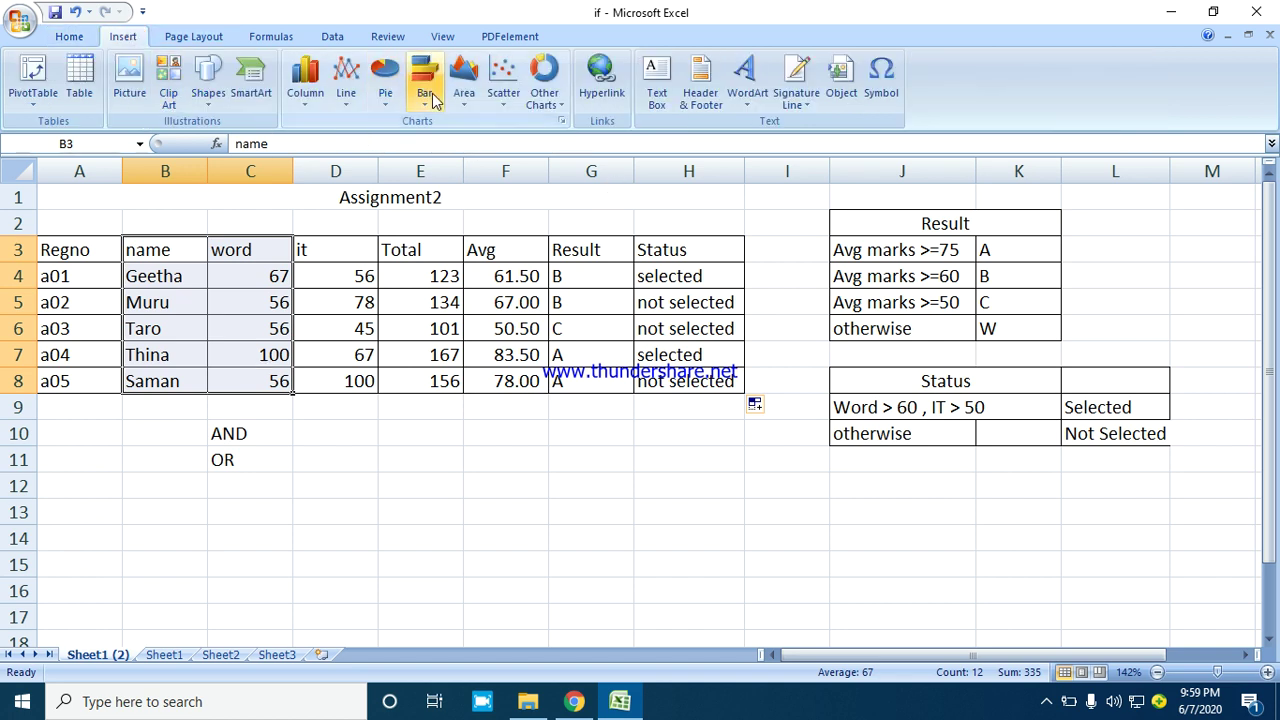
{"action": "left_click", "coordinate": [386, 100]}
{"action": "left_click", "coordinate": [443, 285]}
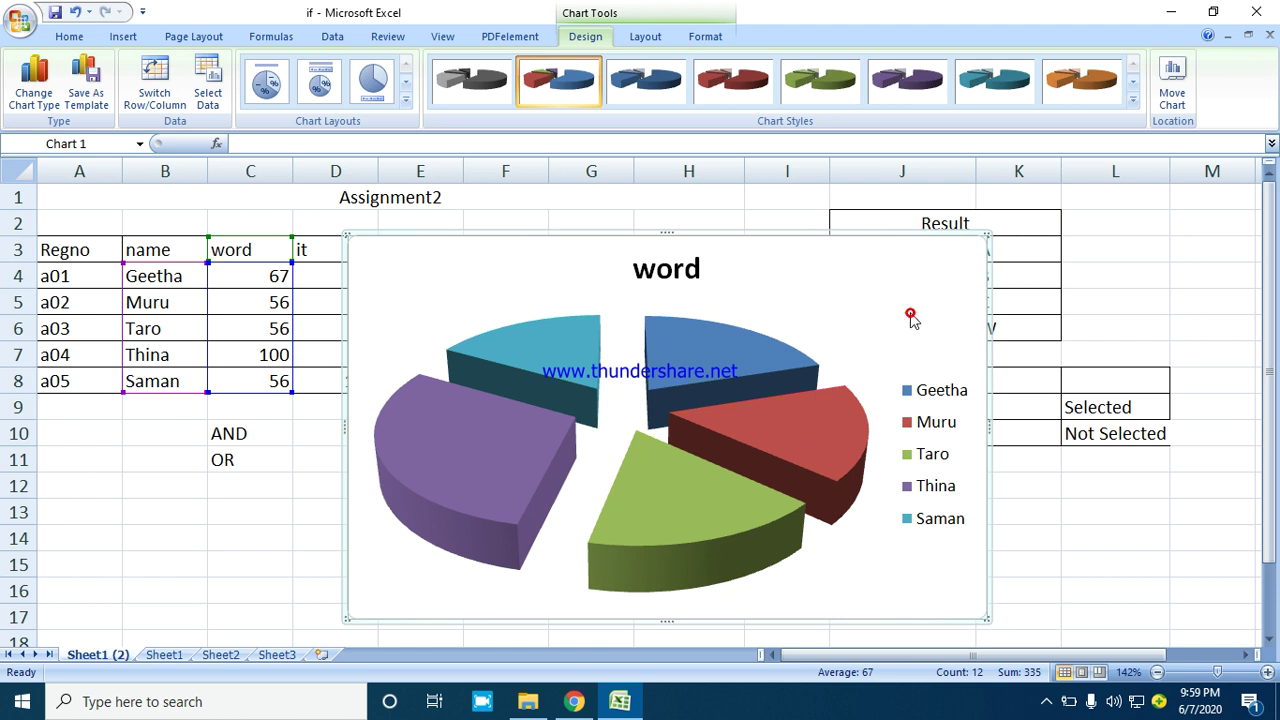
Step: Move the chart to a new chart sheet named pie
{"action": "left_click", "coordinate": [1172, 85]}
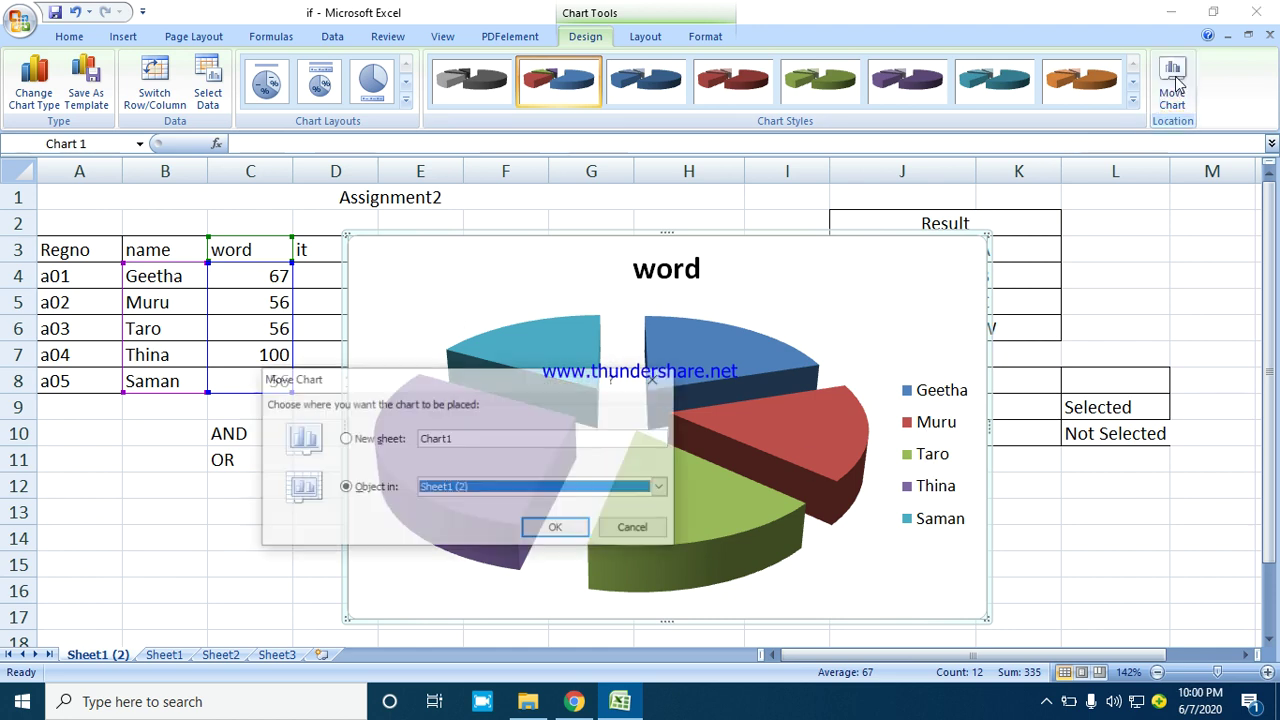
{"action": "double_click", "coordinate": [478, 438]}
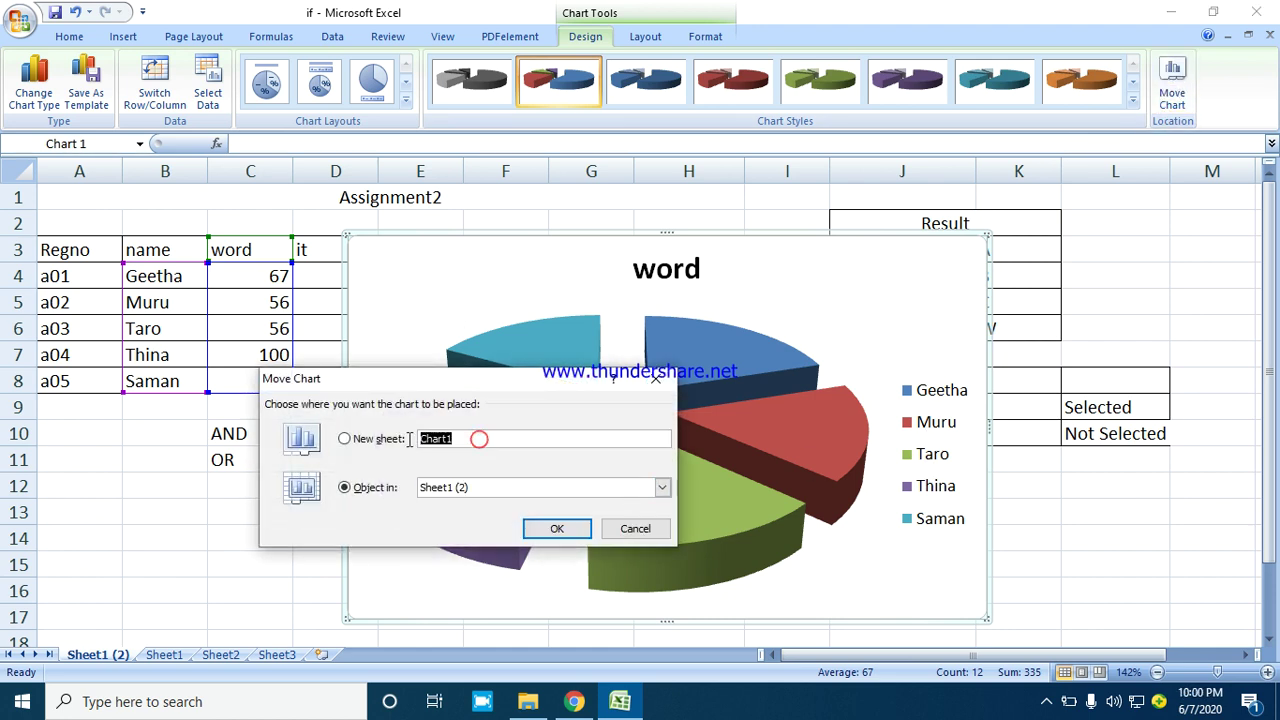
{"action": "type", "text": "pie"}
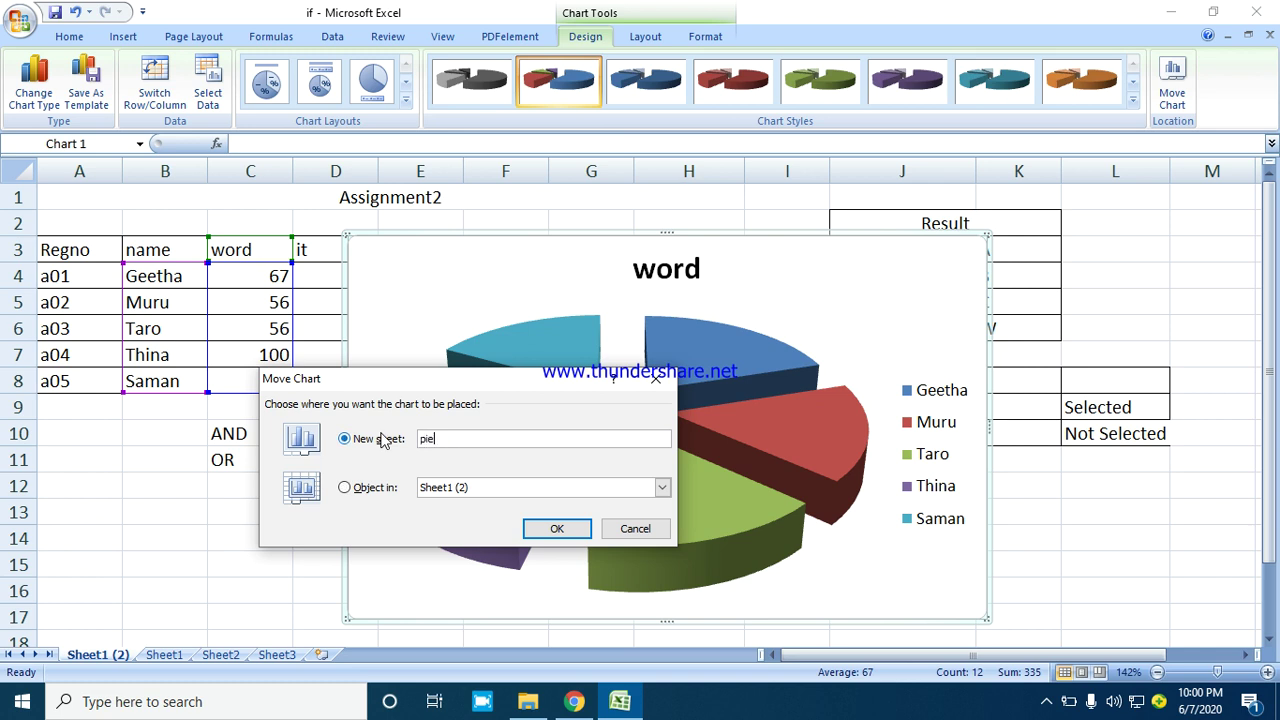
{"action": "key", "text": "Return"}
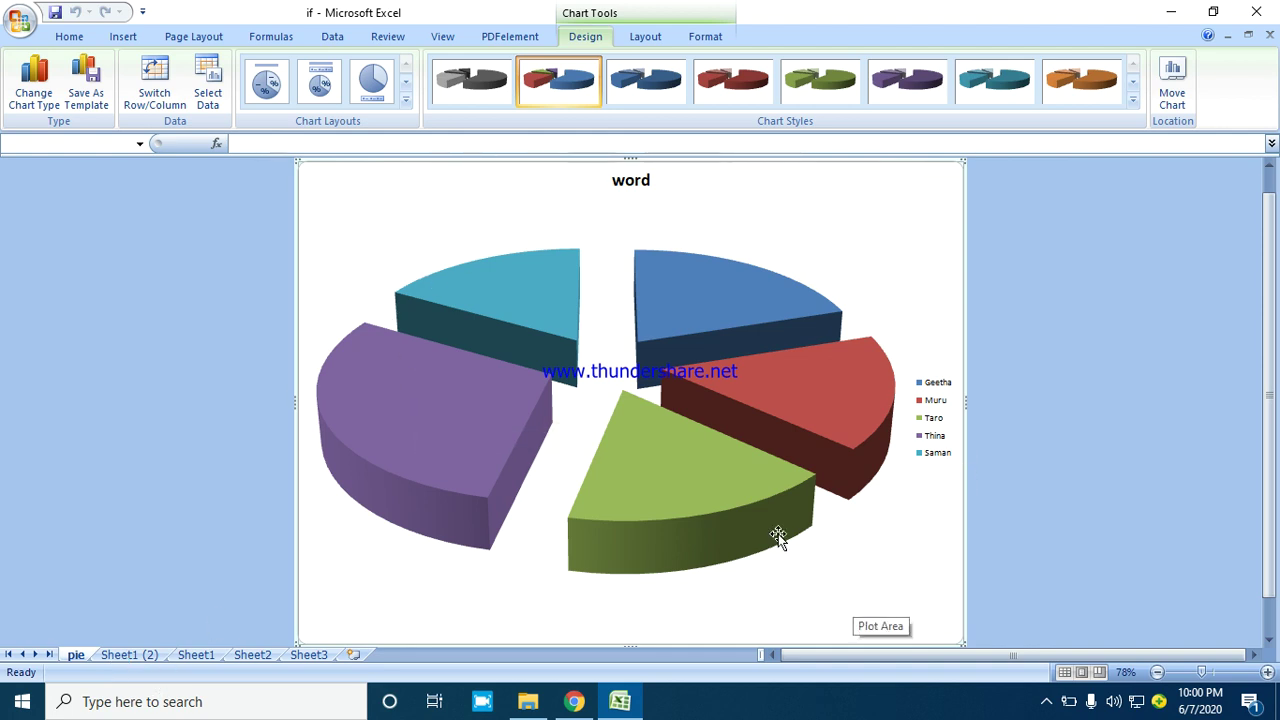
Step: Centre the data labels on each slice, showing category name and value
{"action": "left_click", "coordinate": [643, 41]}
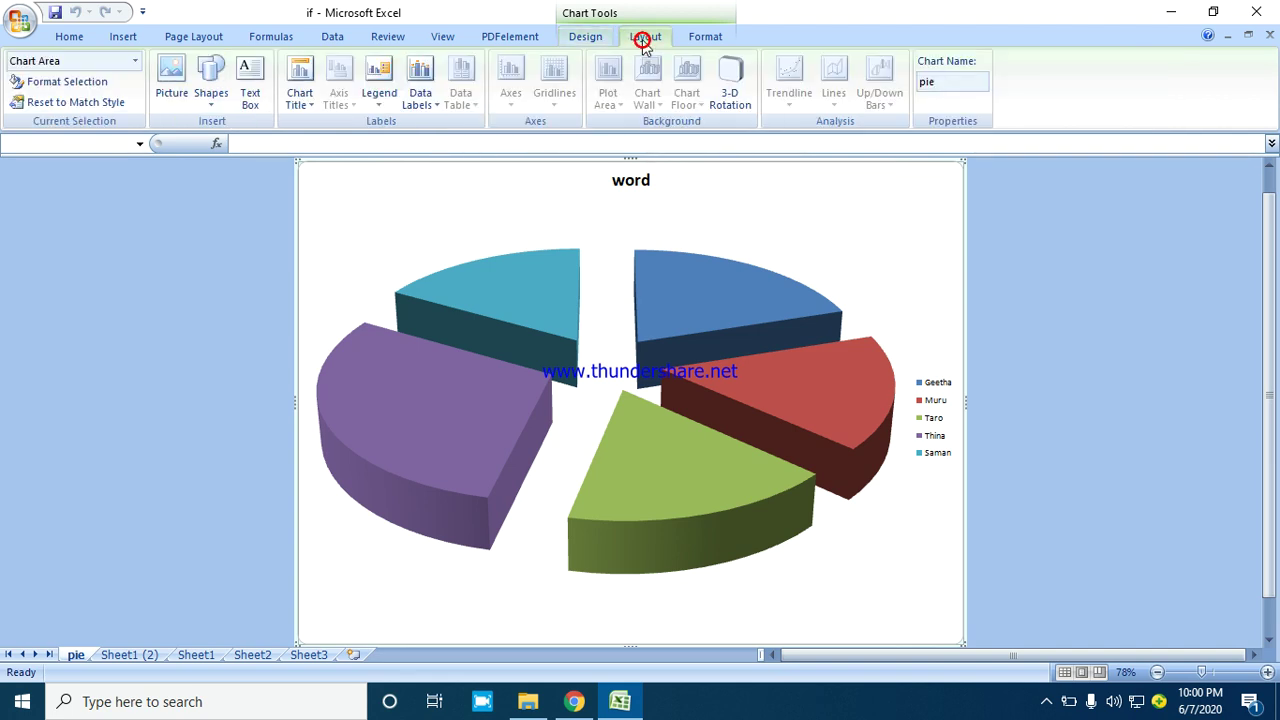
{"action": "left_click", "coordinate": [417, 100]}
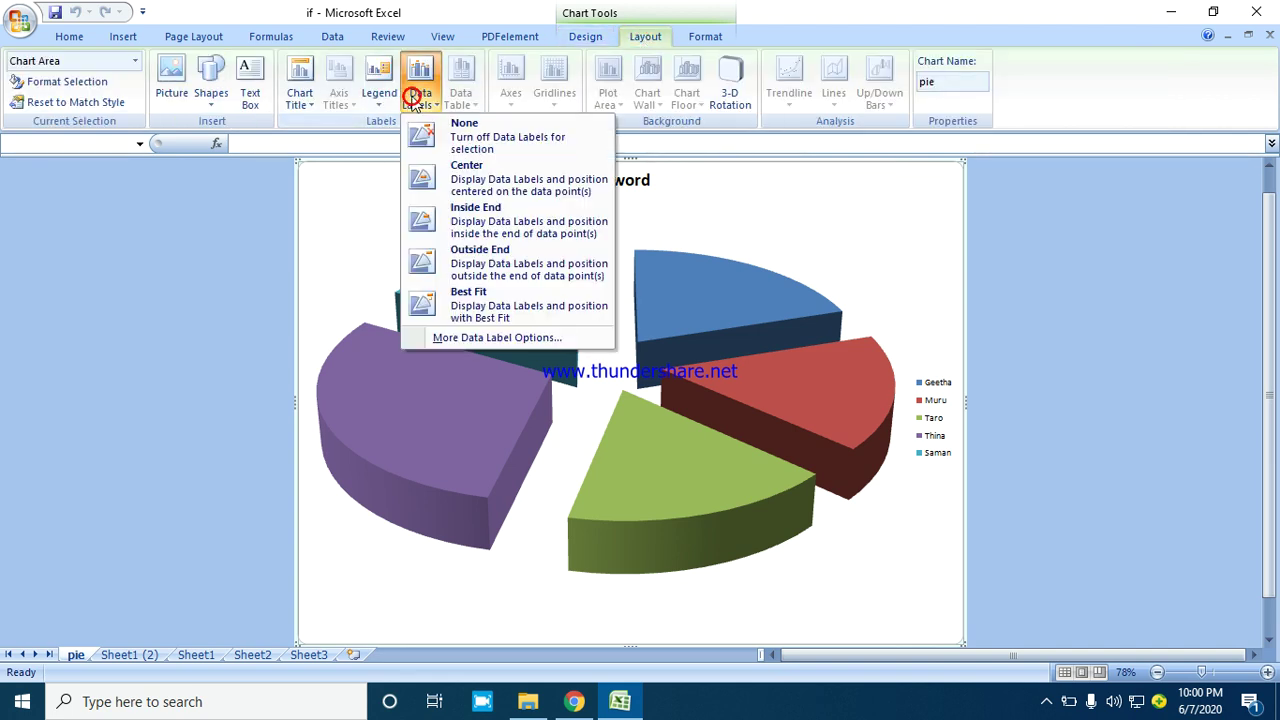
{"action": "left_click", "coordinate": [560, 338]}
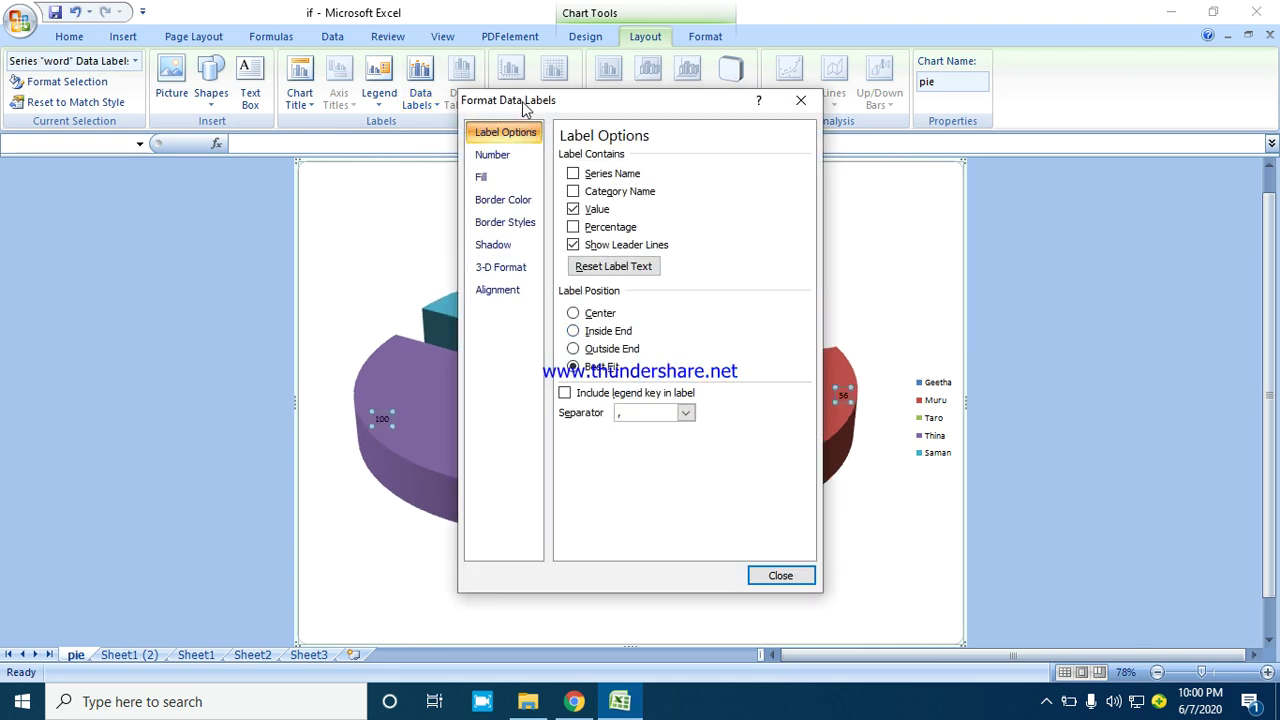
{"action": "left_click_drag", "start_coordinate": [522, 100], "coordinate": [871, 85]}
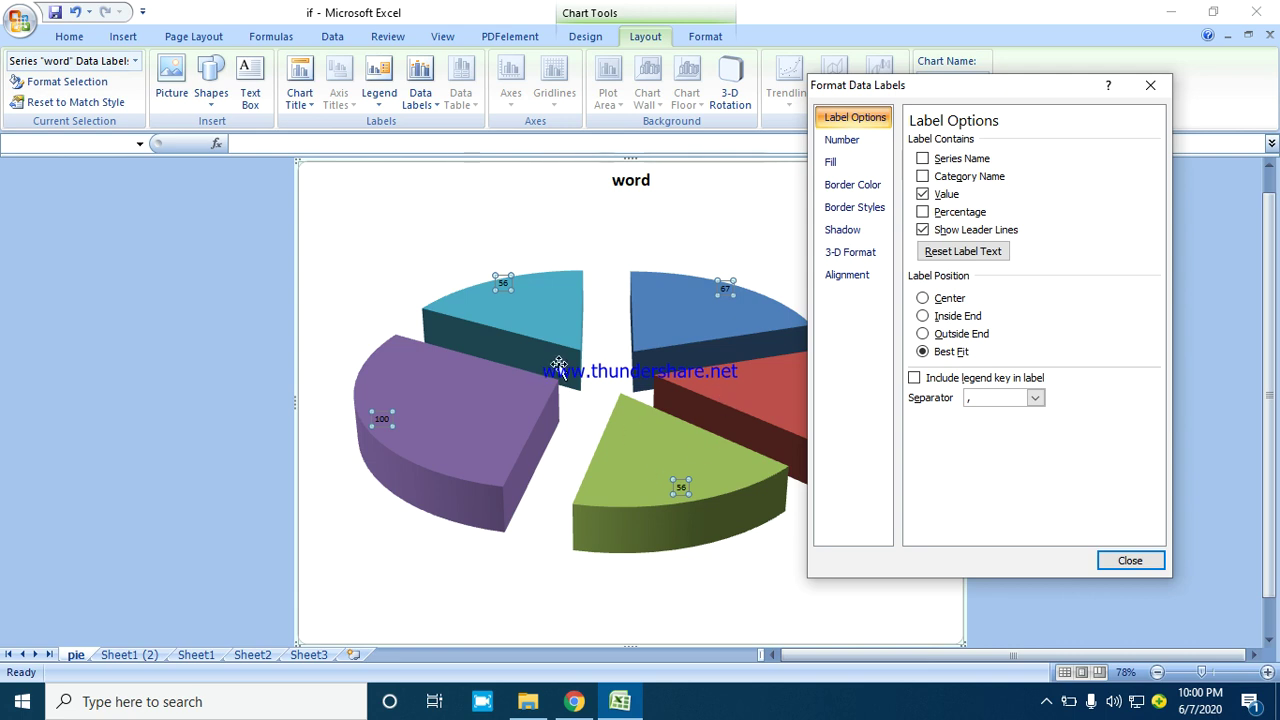
{"action": "left_click", "coordinate": [962, 317]}
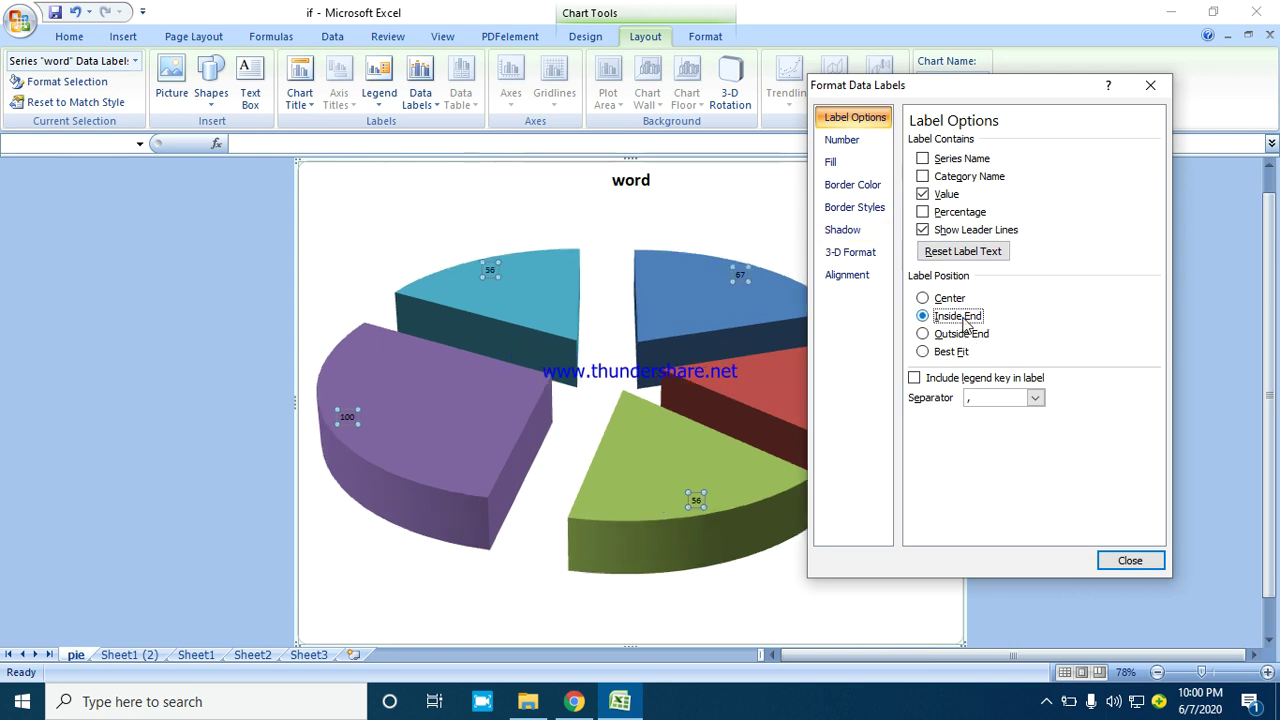
{"action": "left_click", "coordinate": [940, 333]}
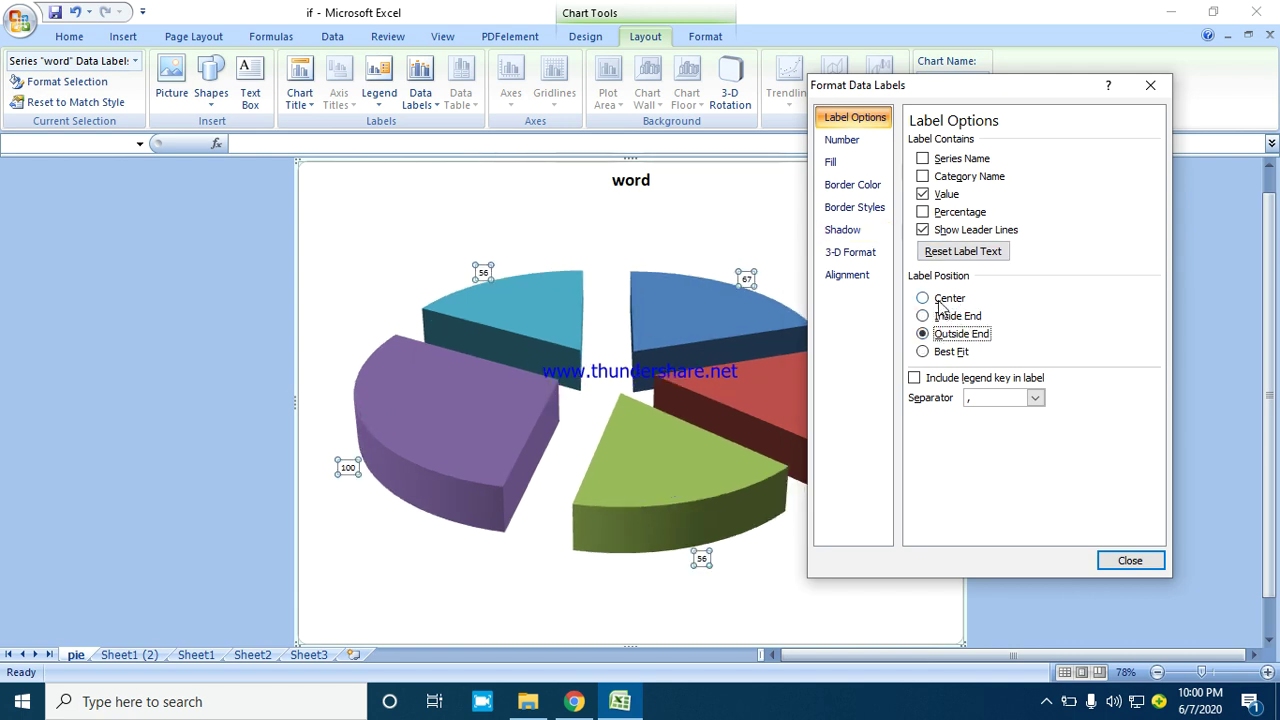
{"action": "left_click", "coordinate": [940, 297]}
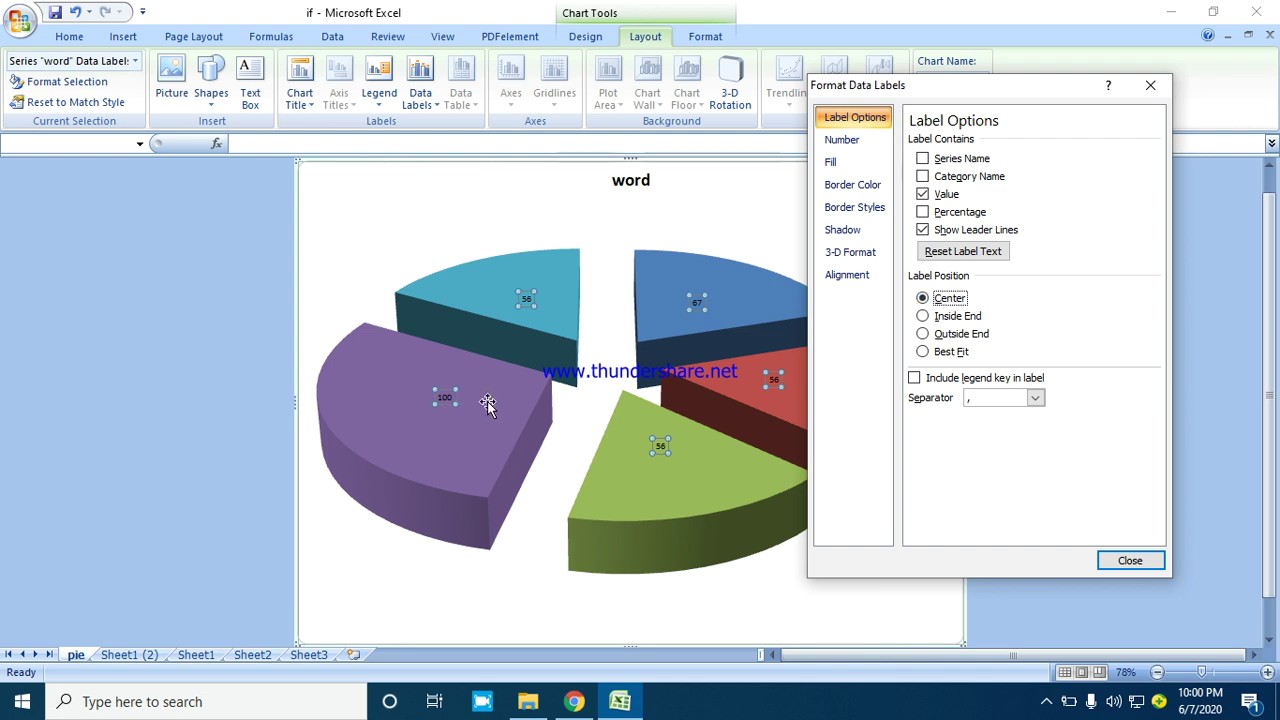
{"action": "mouse_move", "coordinate": [528, 370]}
{"action": "left_click", "coordinate": [924, 177]}
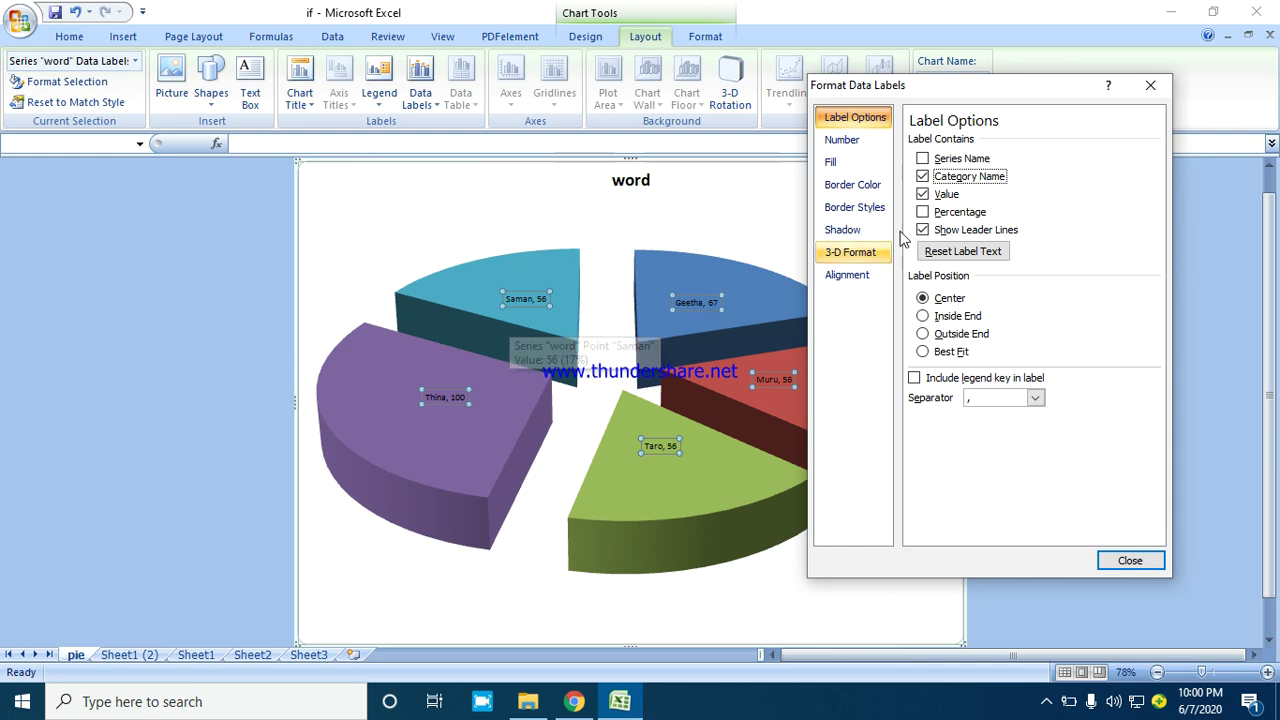
{"action": "left_click", "coordinate": [923, 160]}
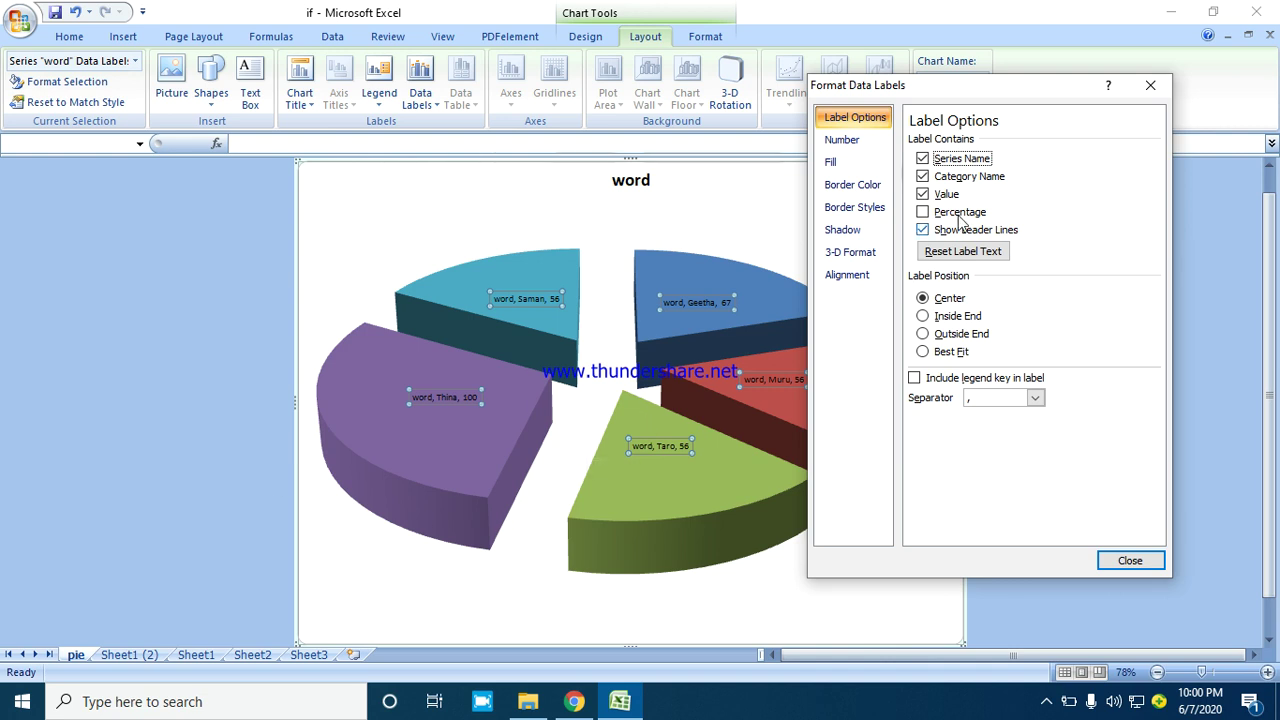
{"action": "left_click", "coordinate": [923, 160]}
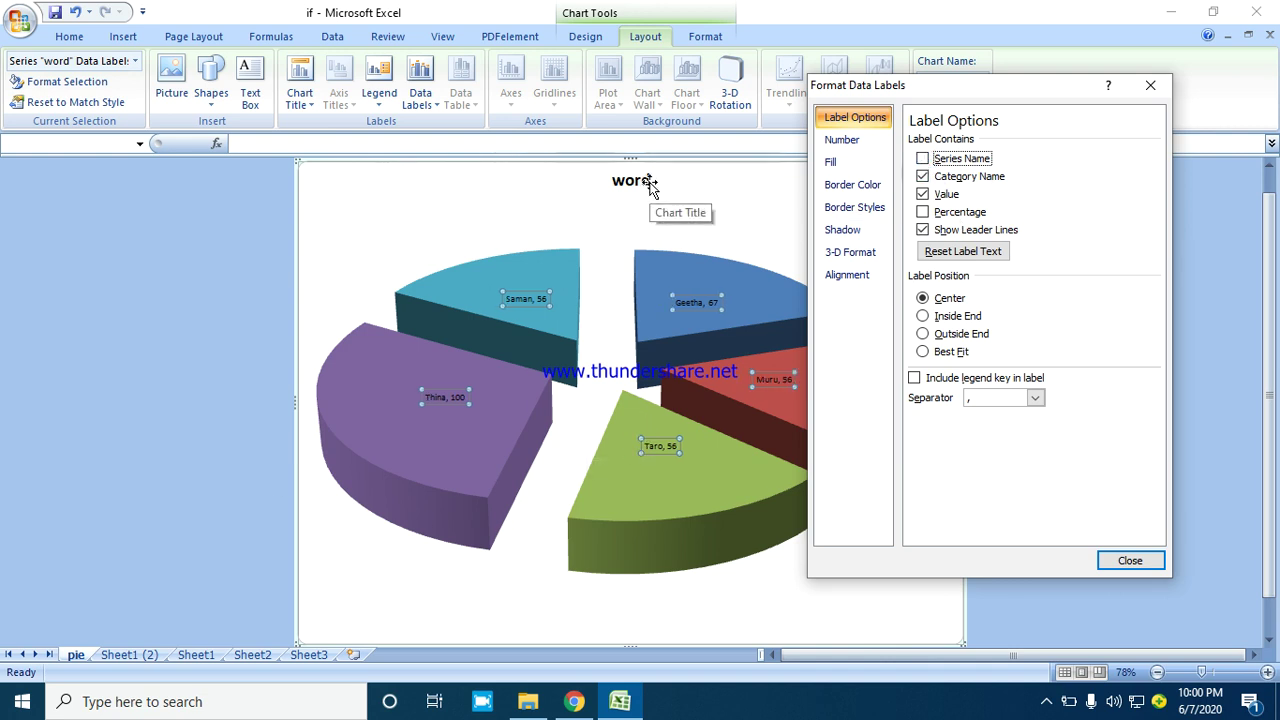
{"action": "left_click", "coordinate": [1129, 561]}
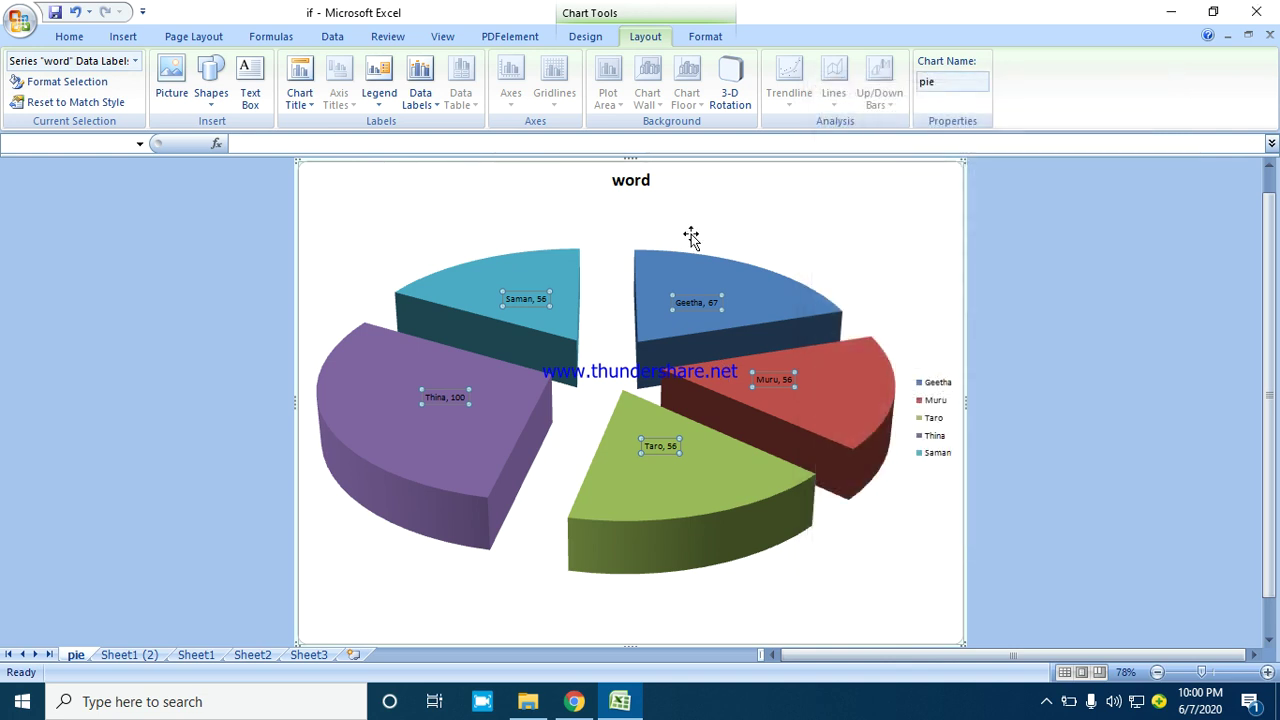
Step: Retitle the chart 'word marks'
{"action": "left_click", "coordinate": [654, 181]}
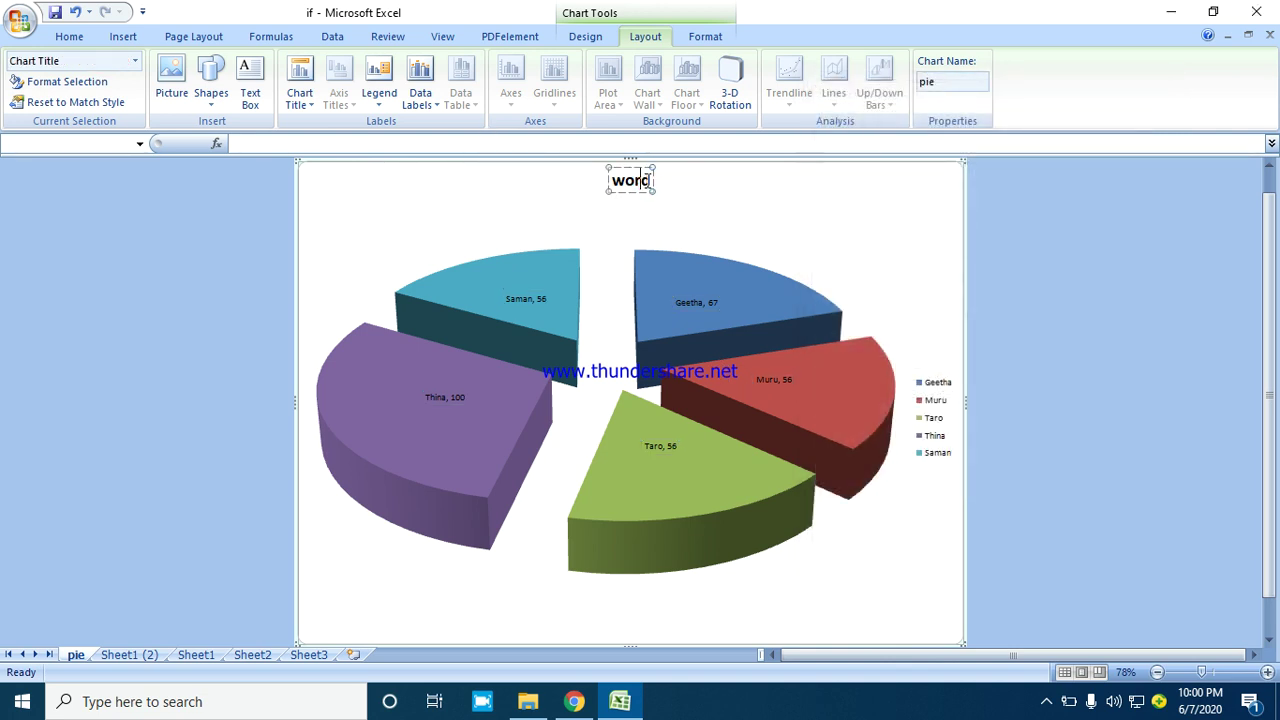
{"action": "left_click", "coordinate": [647, 181]}
{"action": "type", "text": "marks"}
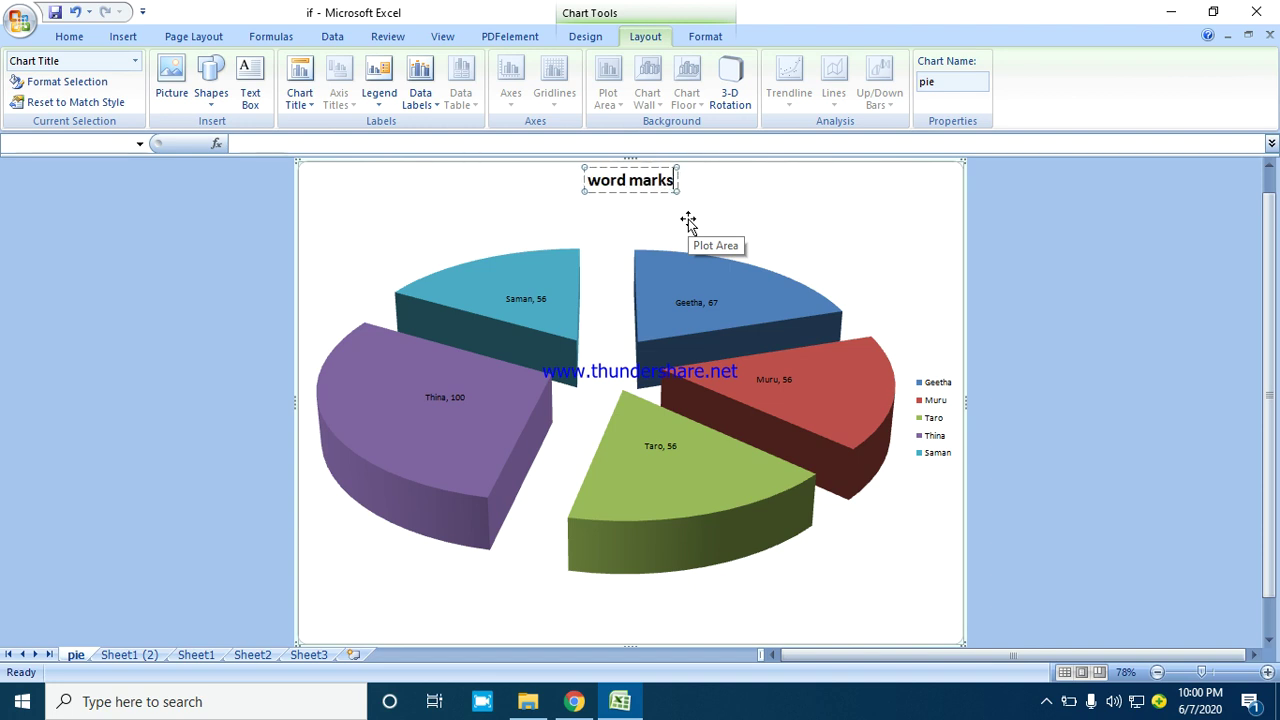
{"action": "key", "text": "Return"}
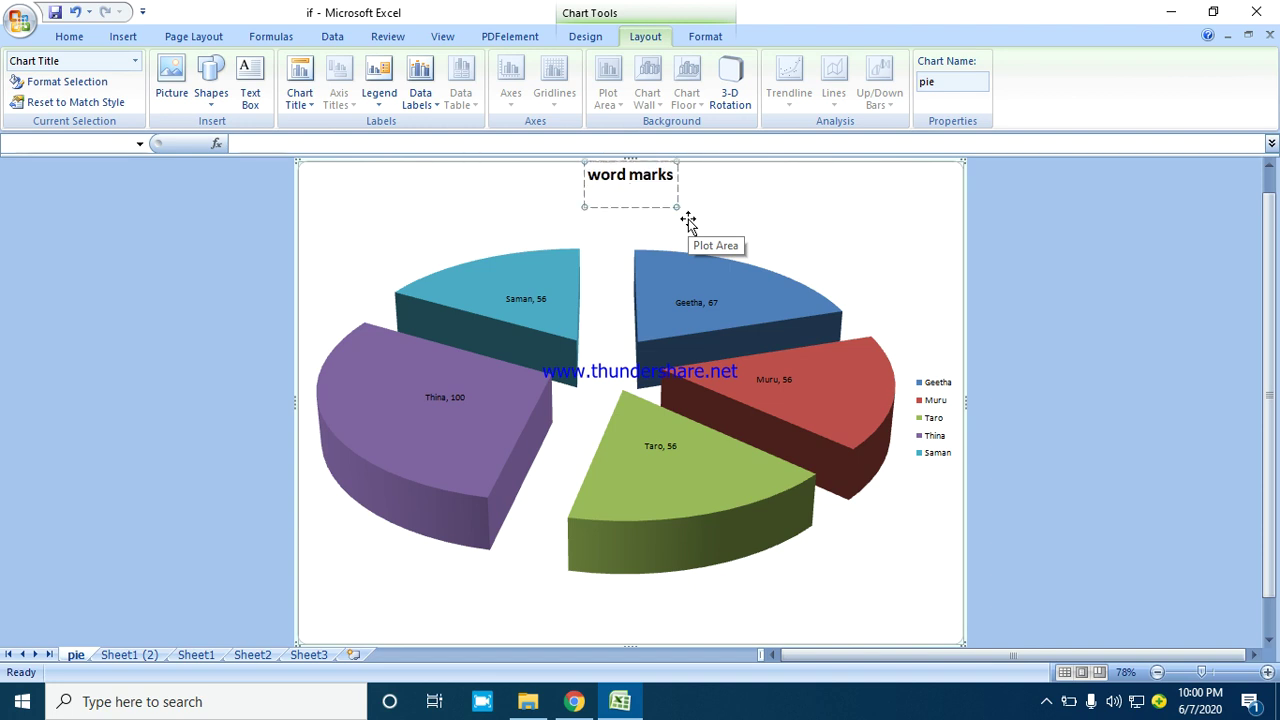
Step: On Sheet1 (2), select the marks table A3:D8 and create a column chart sheet Chart2 with F11
{"action": "left_click", "coordinate": [196, 654]}
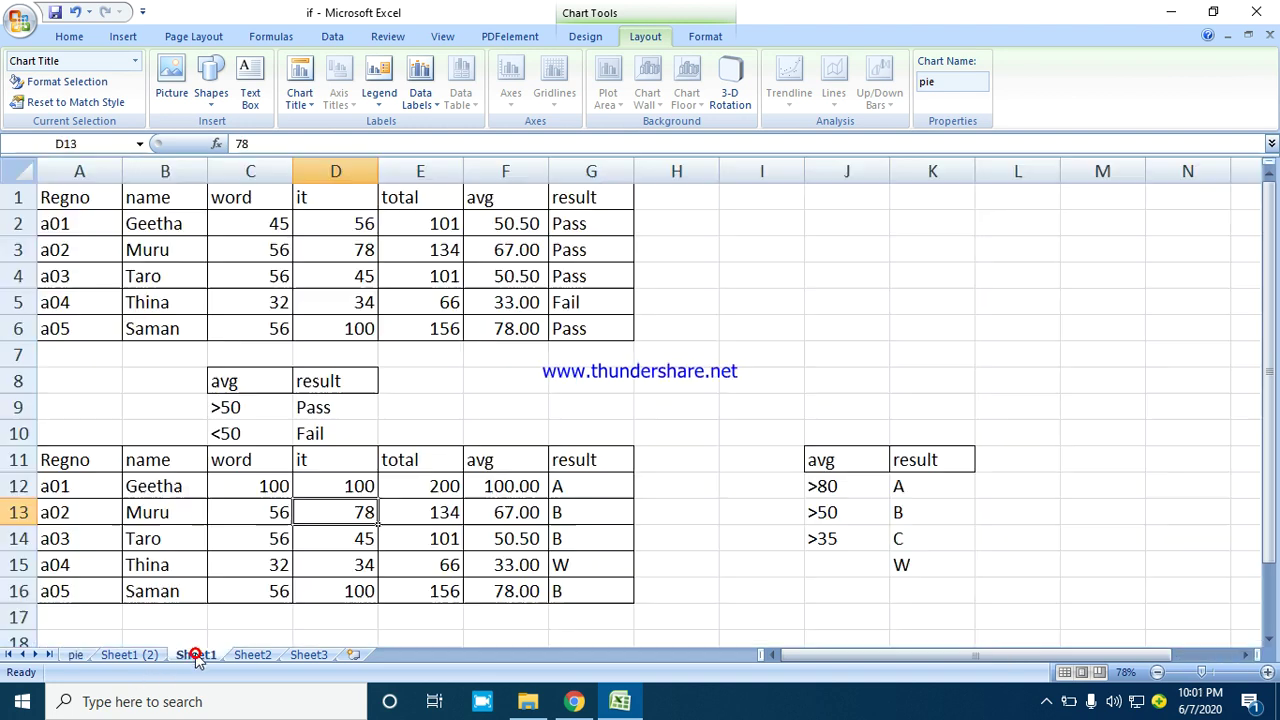
{"action": "left_click", "coordinate": [138, 654]}
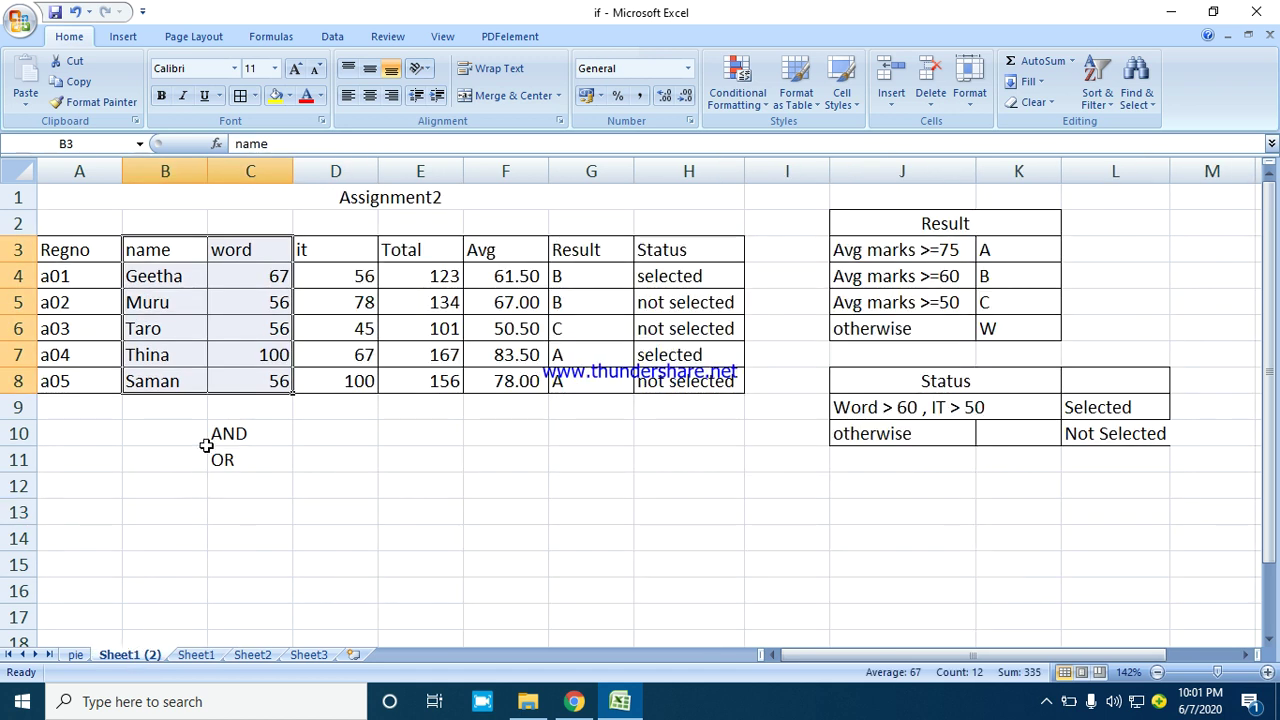
{"action": "left_click", "coordinate": [169, 517]}
{"action": "left_click", "coordinate": [65, 248]}
{"action": "left_click_drag", "start_coordinate": [65, 248], "coordinate": [319, 388]}
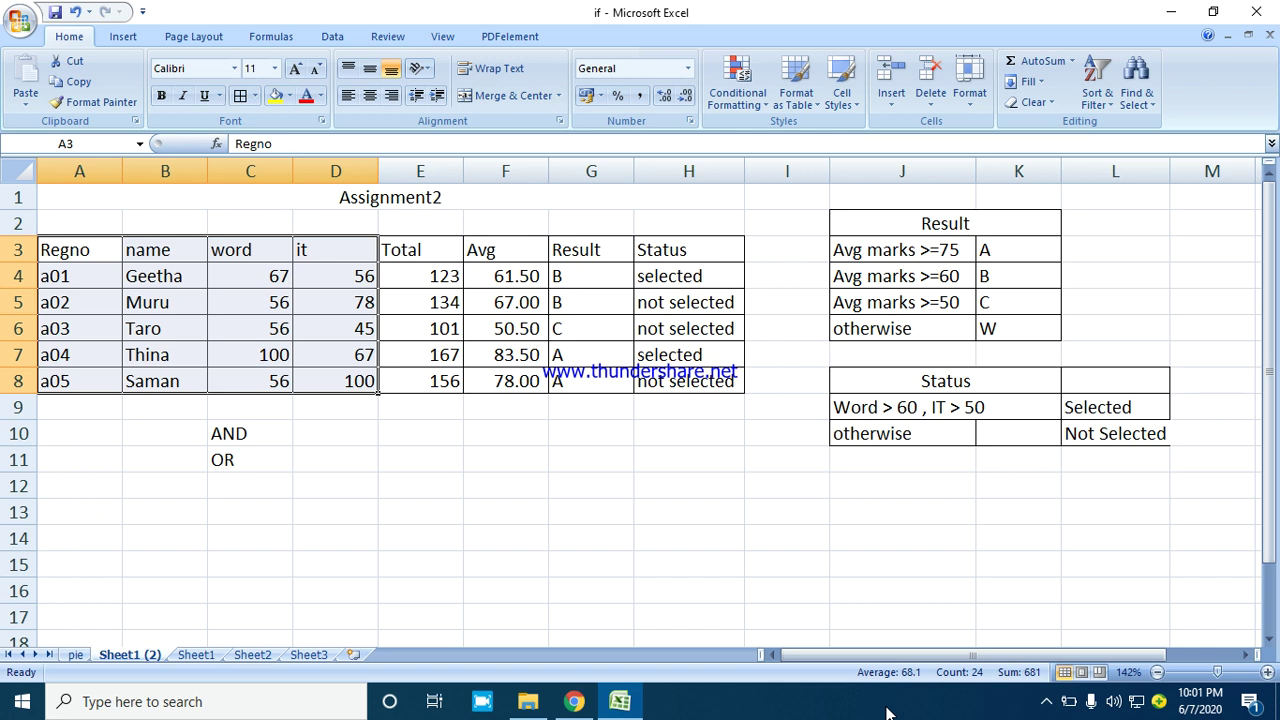
{"action": "key", "text": "F11"}
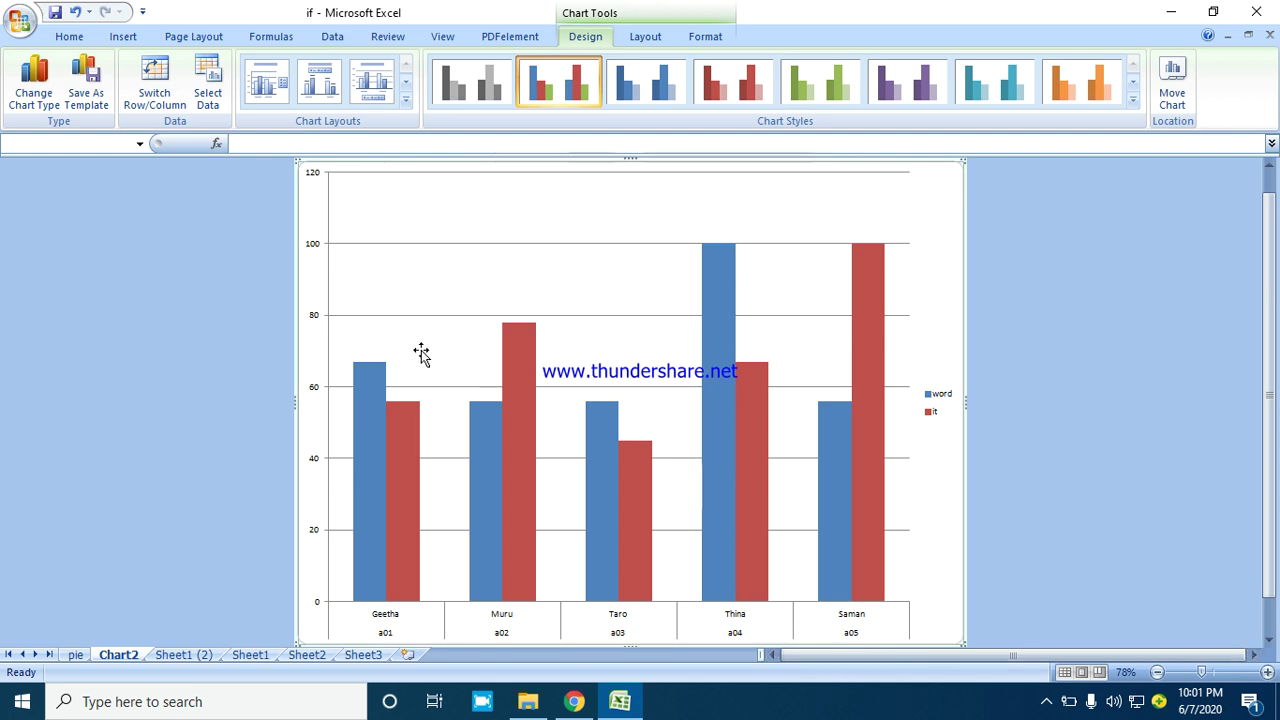
{"action": "mouse_move", "coordinate": [518, 330]}
Step: Change the Chart2 column chart to a clustered bar chart
{"action": "left_click", "coordinate": [43, 104]}
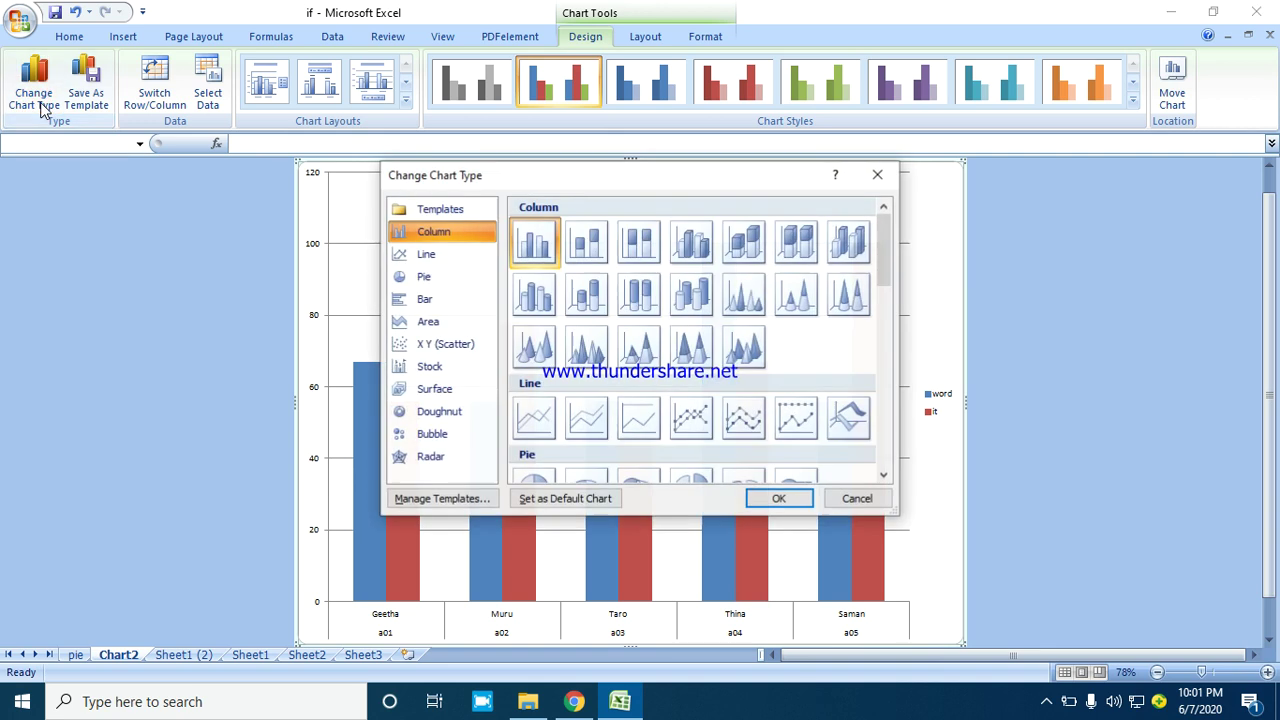
{"action": "left_click", "coordinate": [428, 302]}
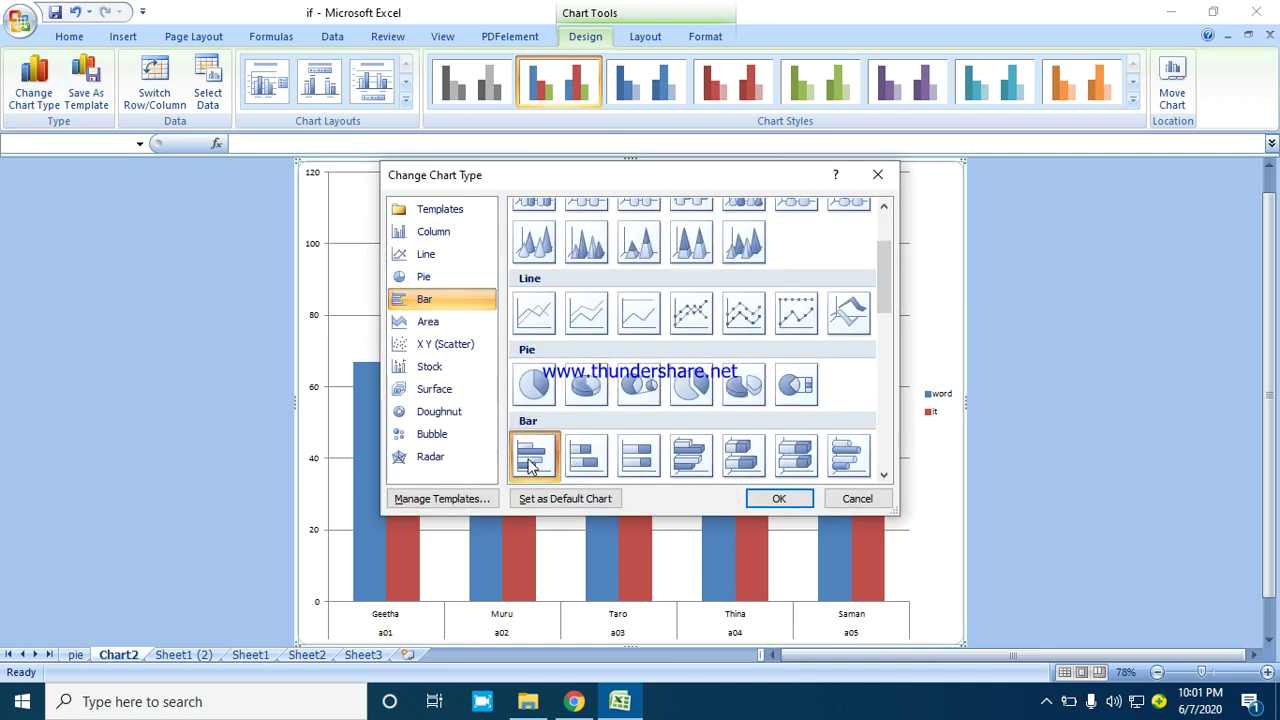
{"action": "left_click", "coordinate": [768, 499]}
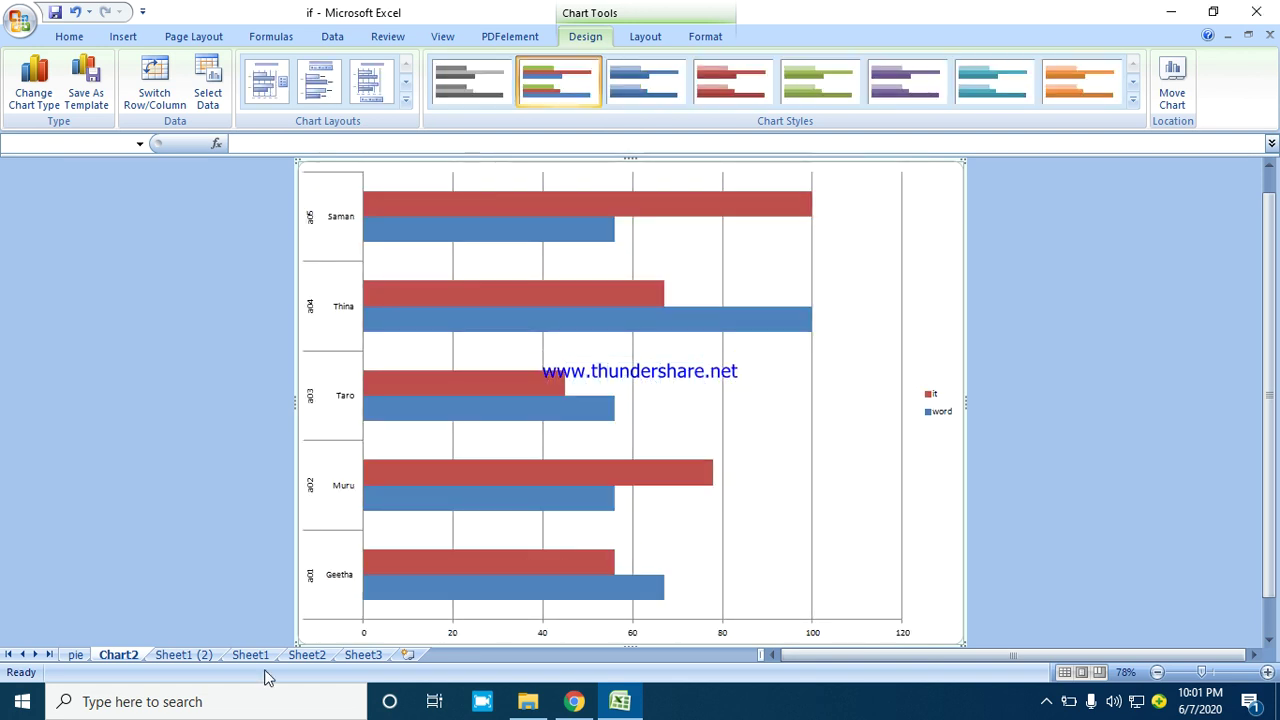
Step: Return to the Sheet1 (2) marks table and deselect the range by selecting cell C14
{"action": "left_click", "coordinate": [184, 655]}
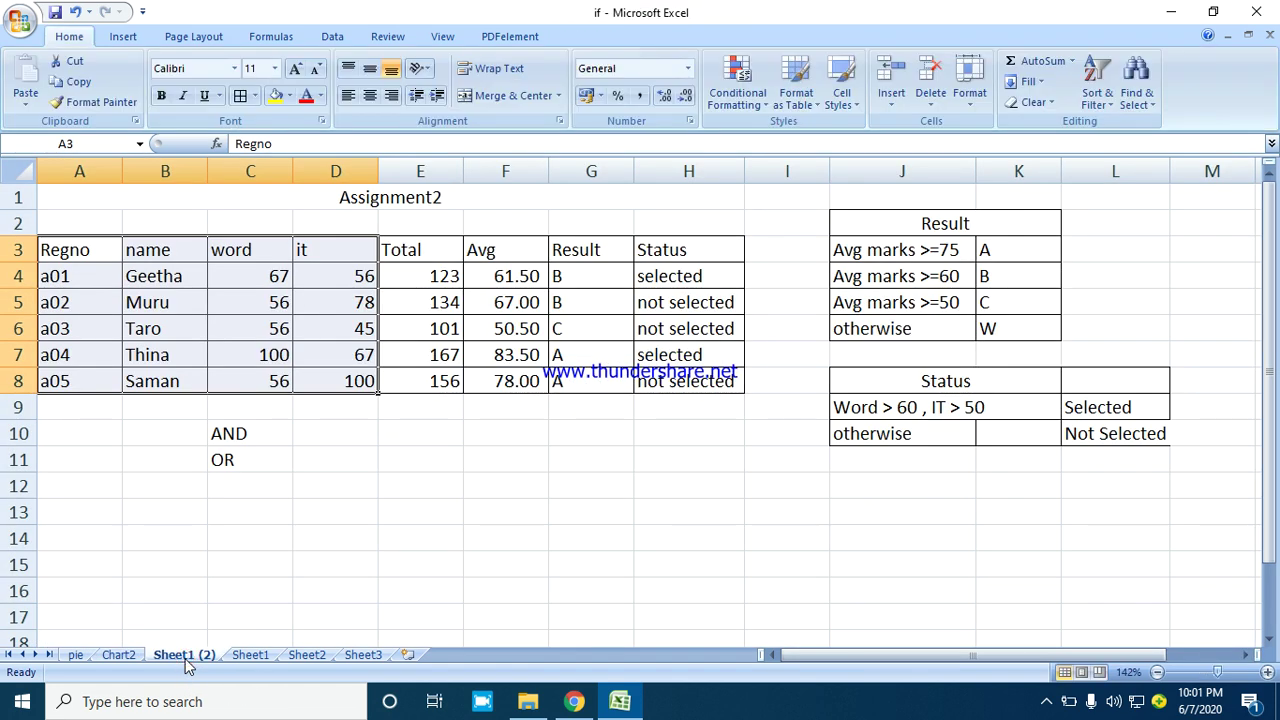
{"action": "left_click", "coordinate": [286, 530]}
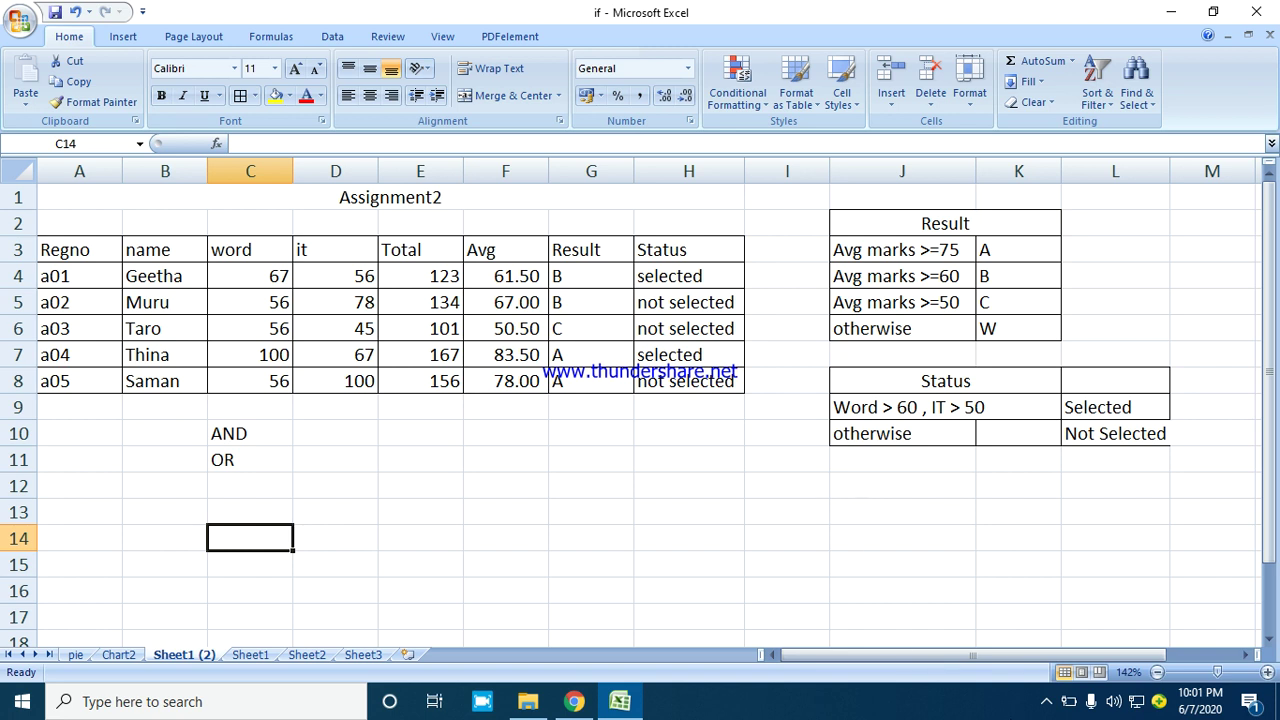
{"action": "left_click", "coordinate": [1043, 704]}
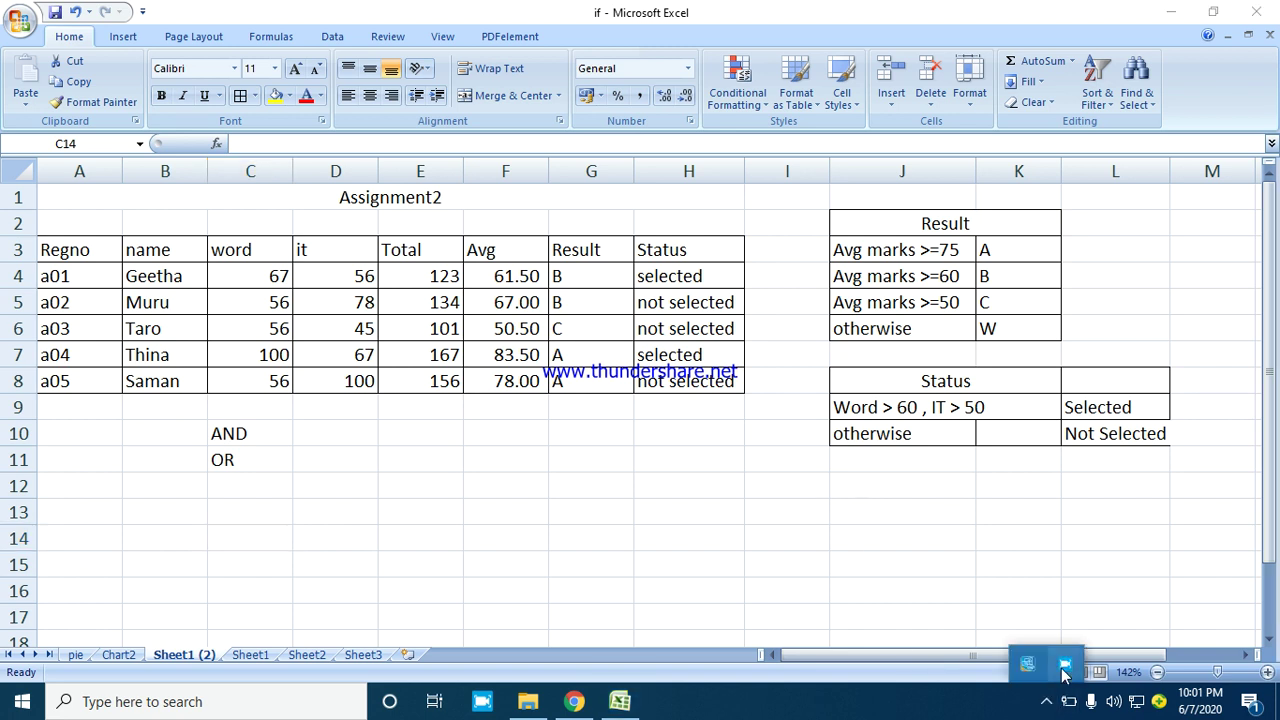